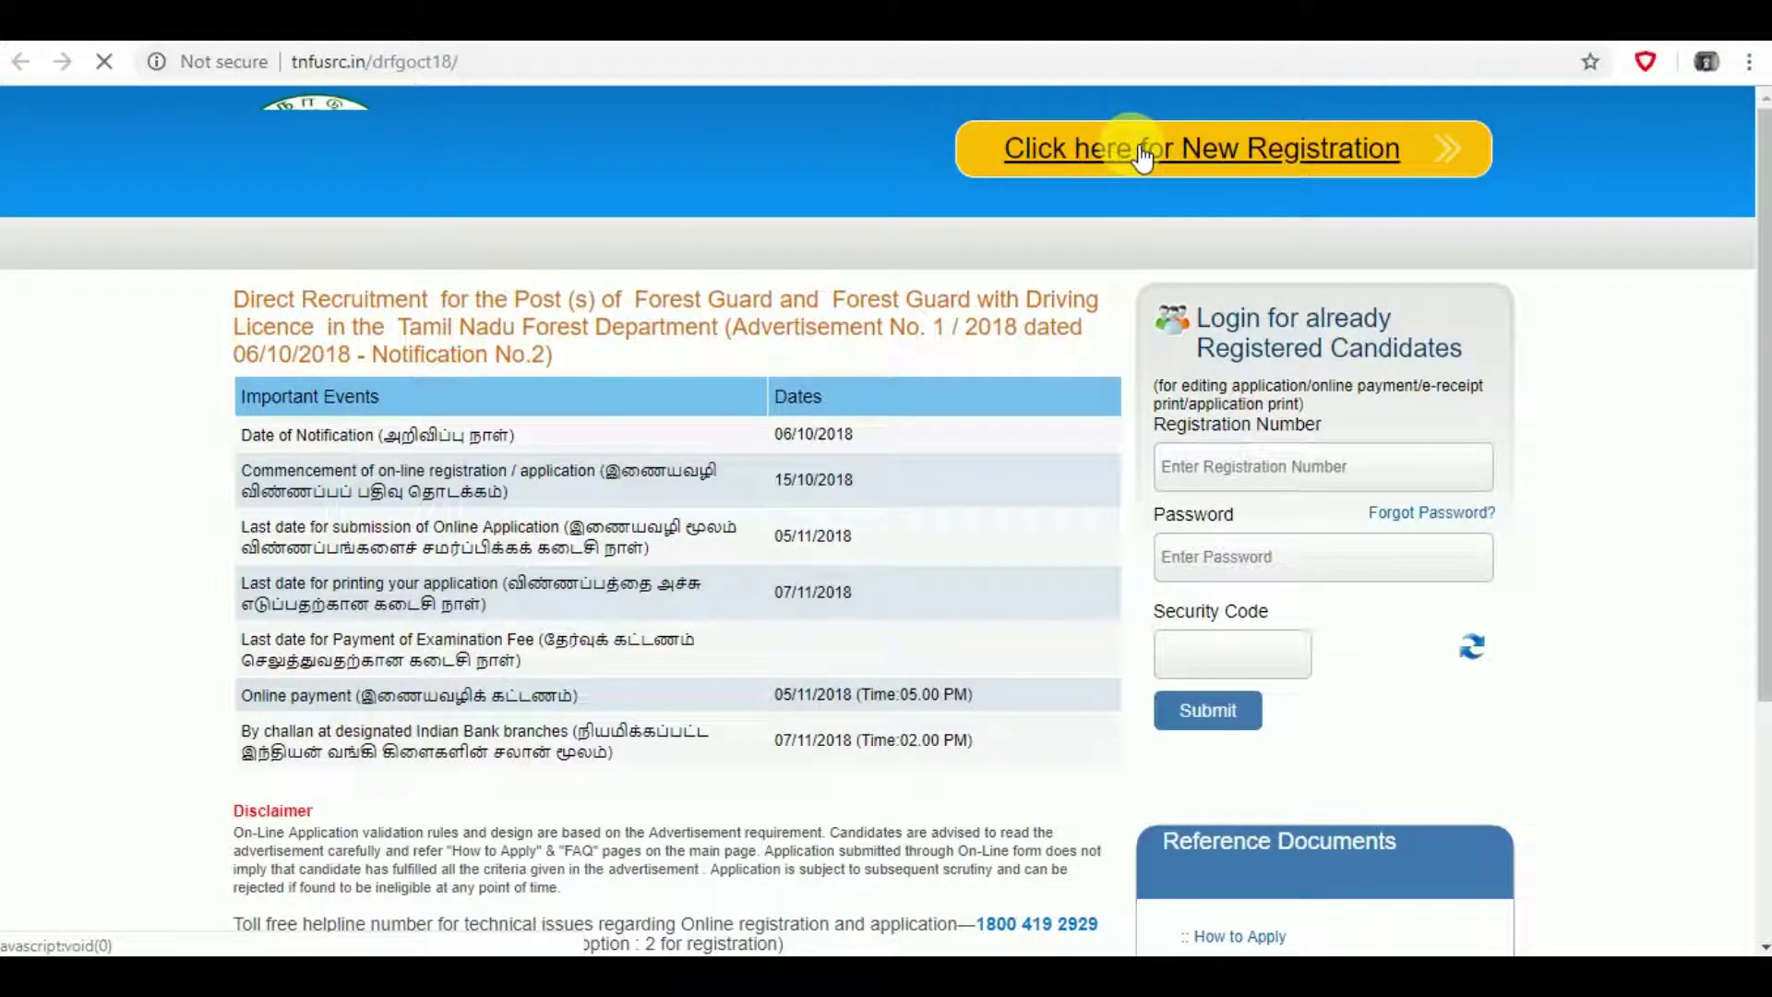
- Begin a new registration and enter the candidate's first and last names, each with its confirmation
left_click(1142, 157)
left_click(348, 458)
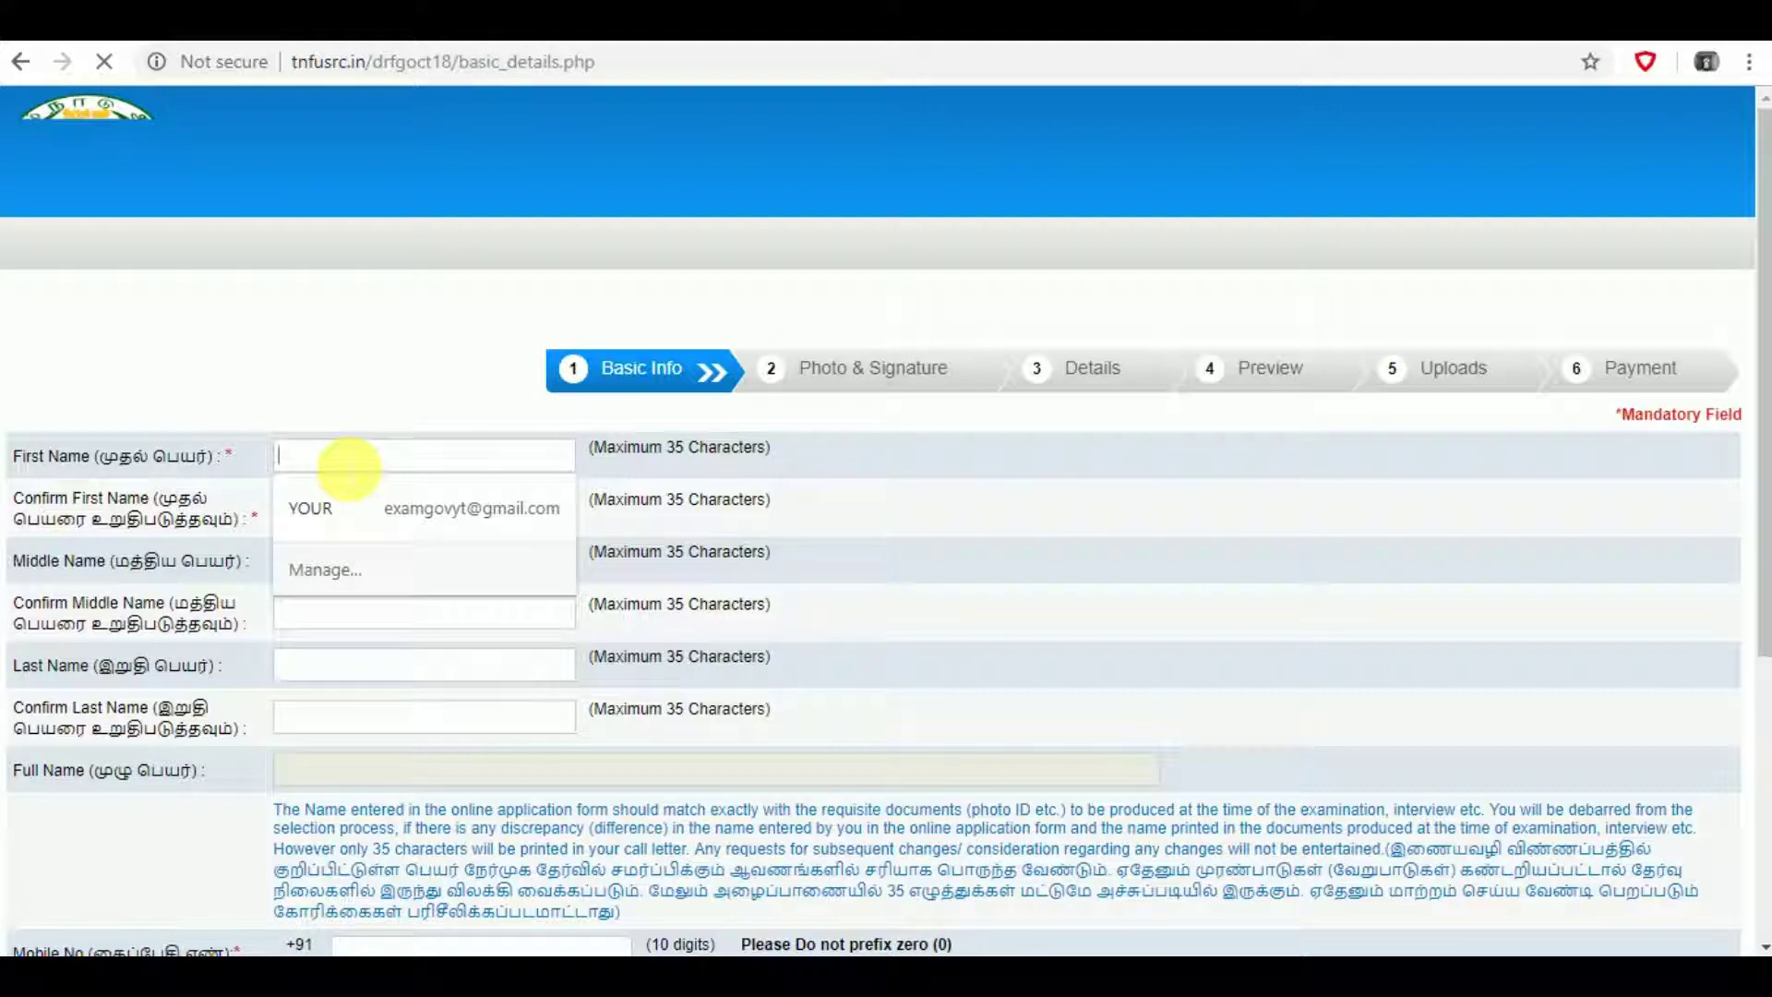
type("YOUR")
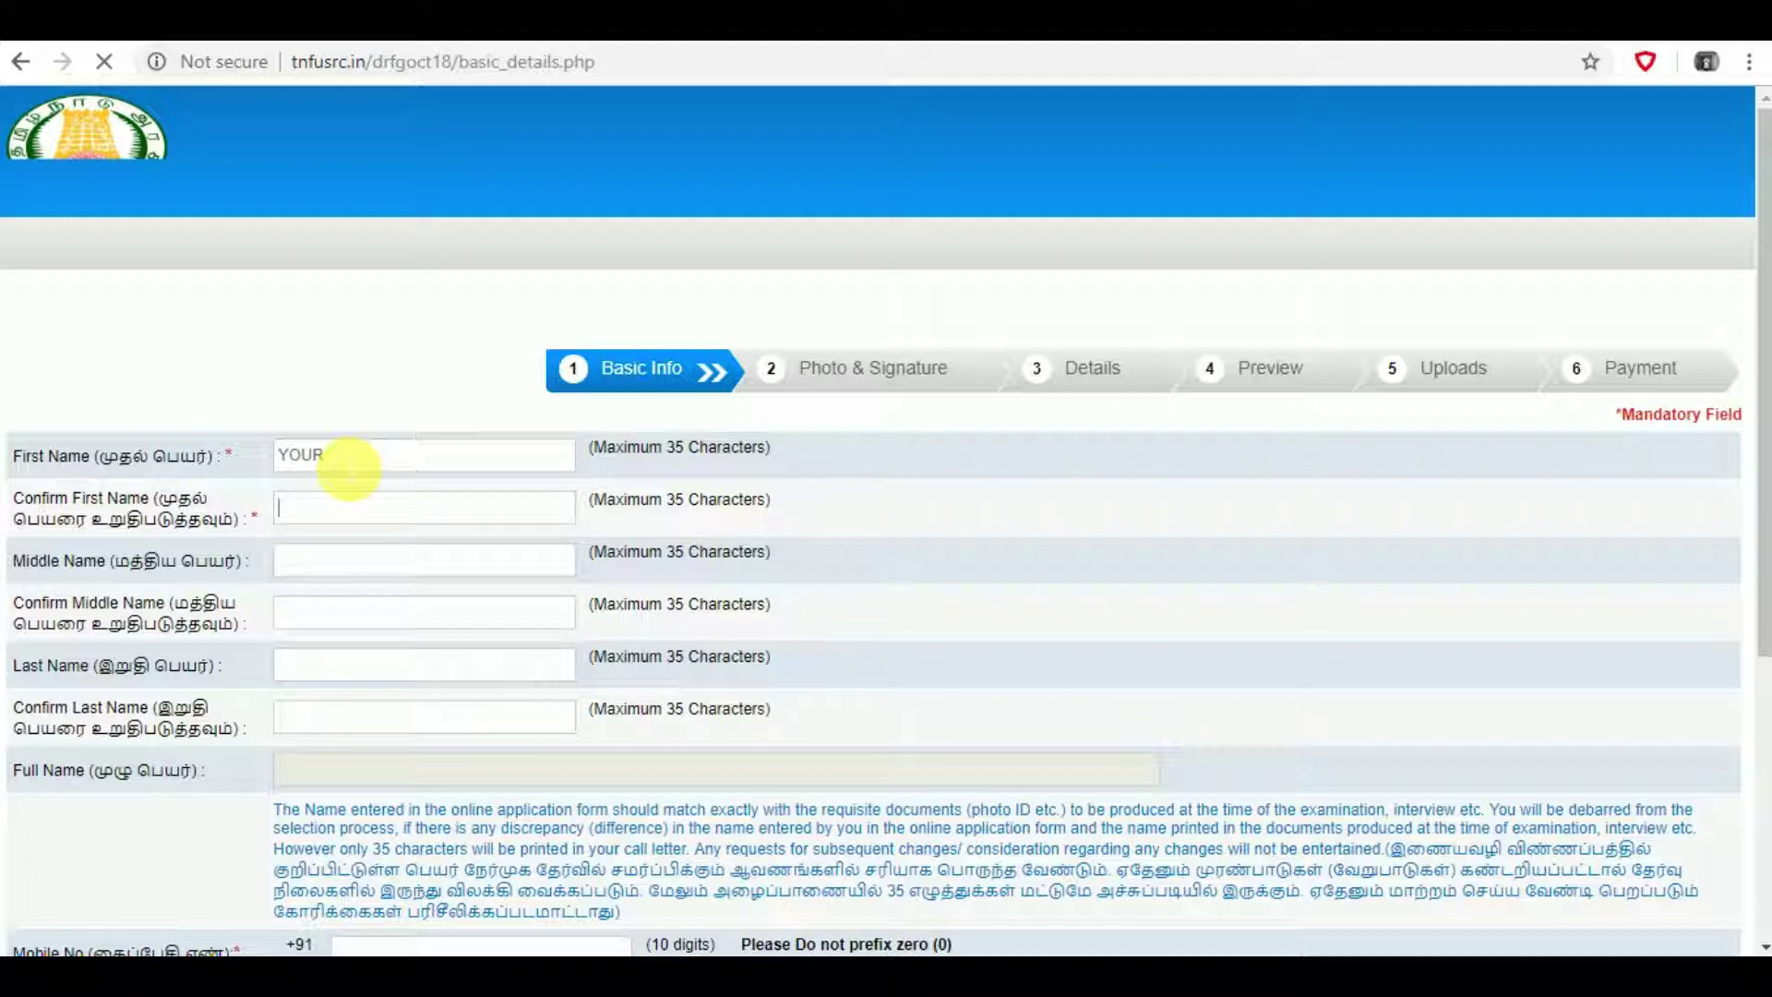
type("YOUR")
key("Tab")
type("NAME")
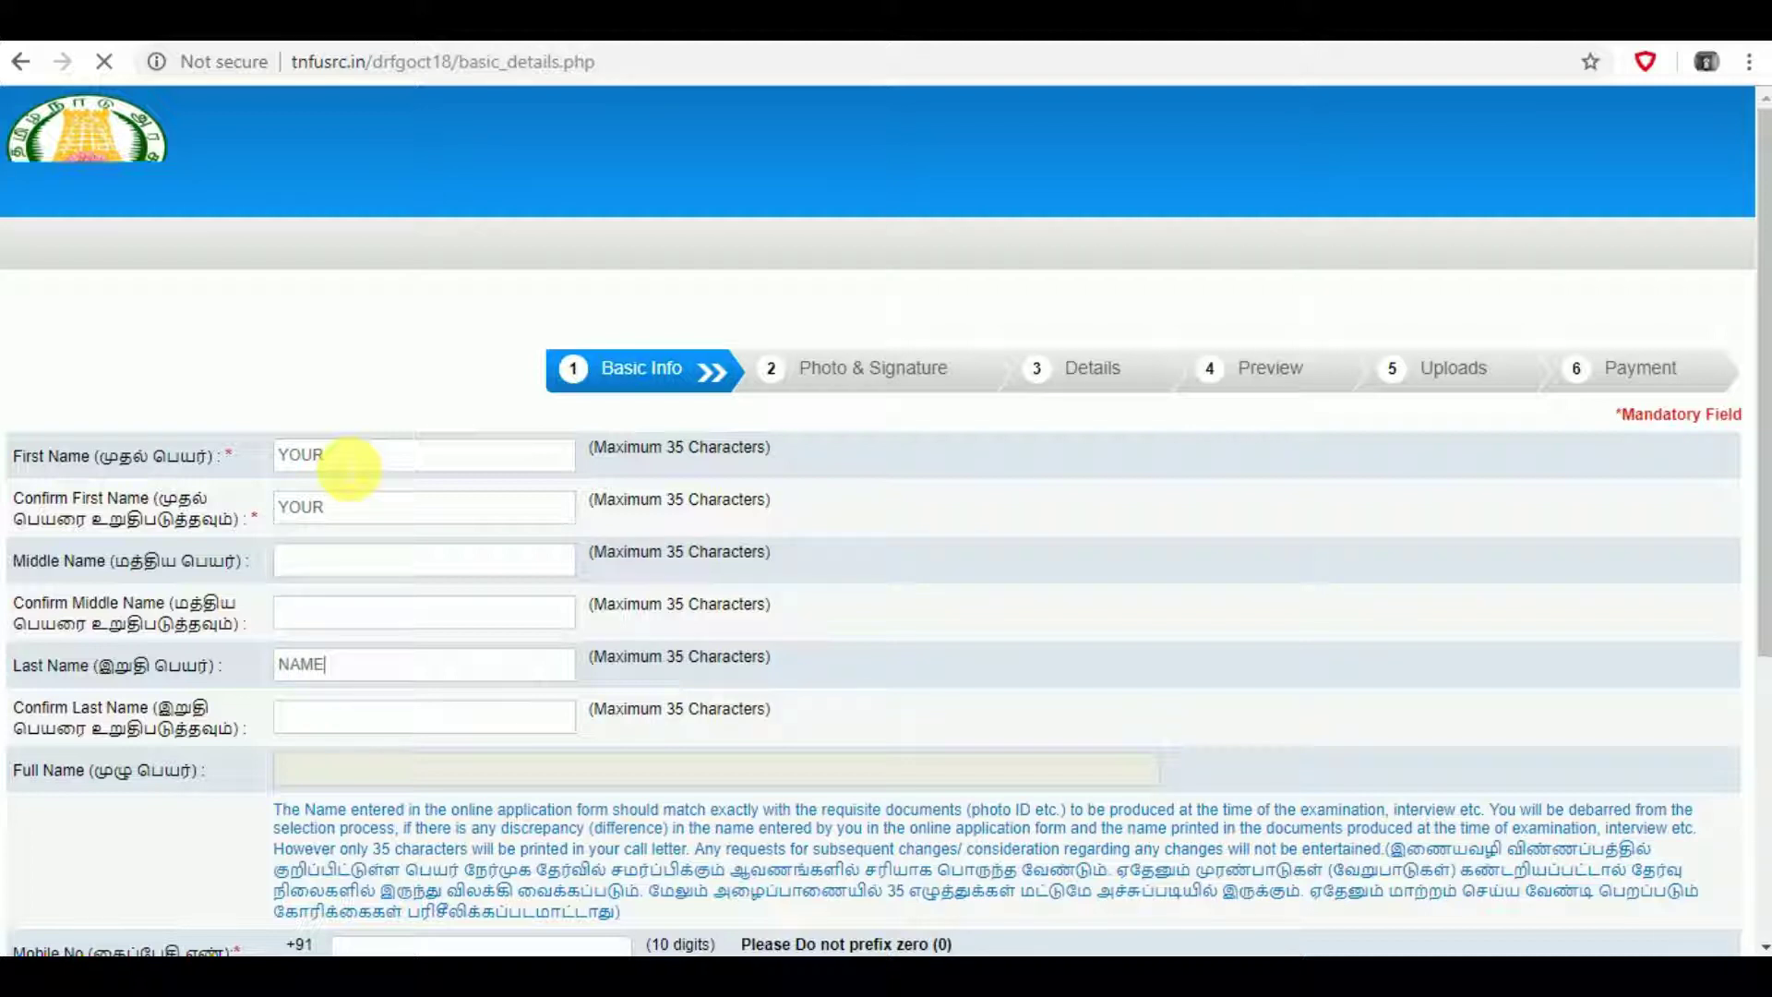
type("NAME")
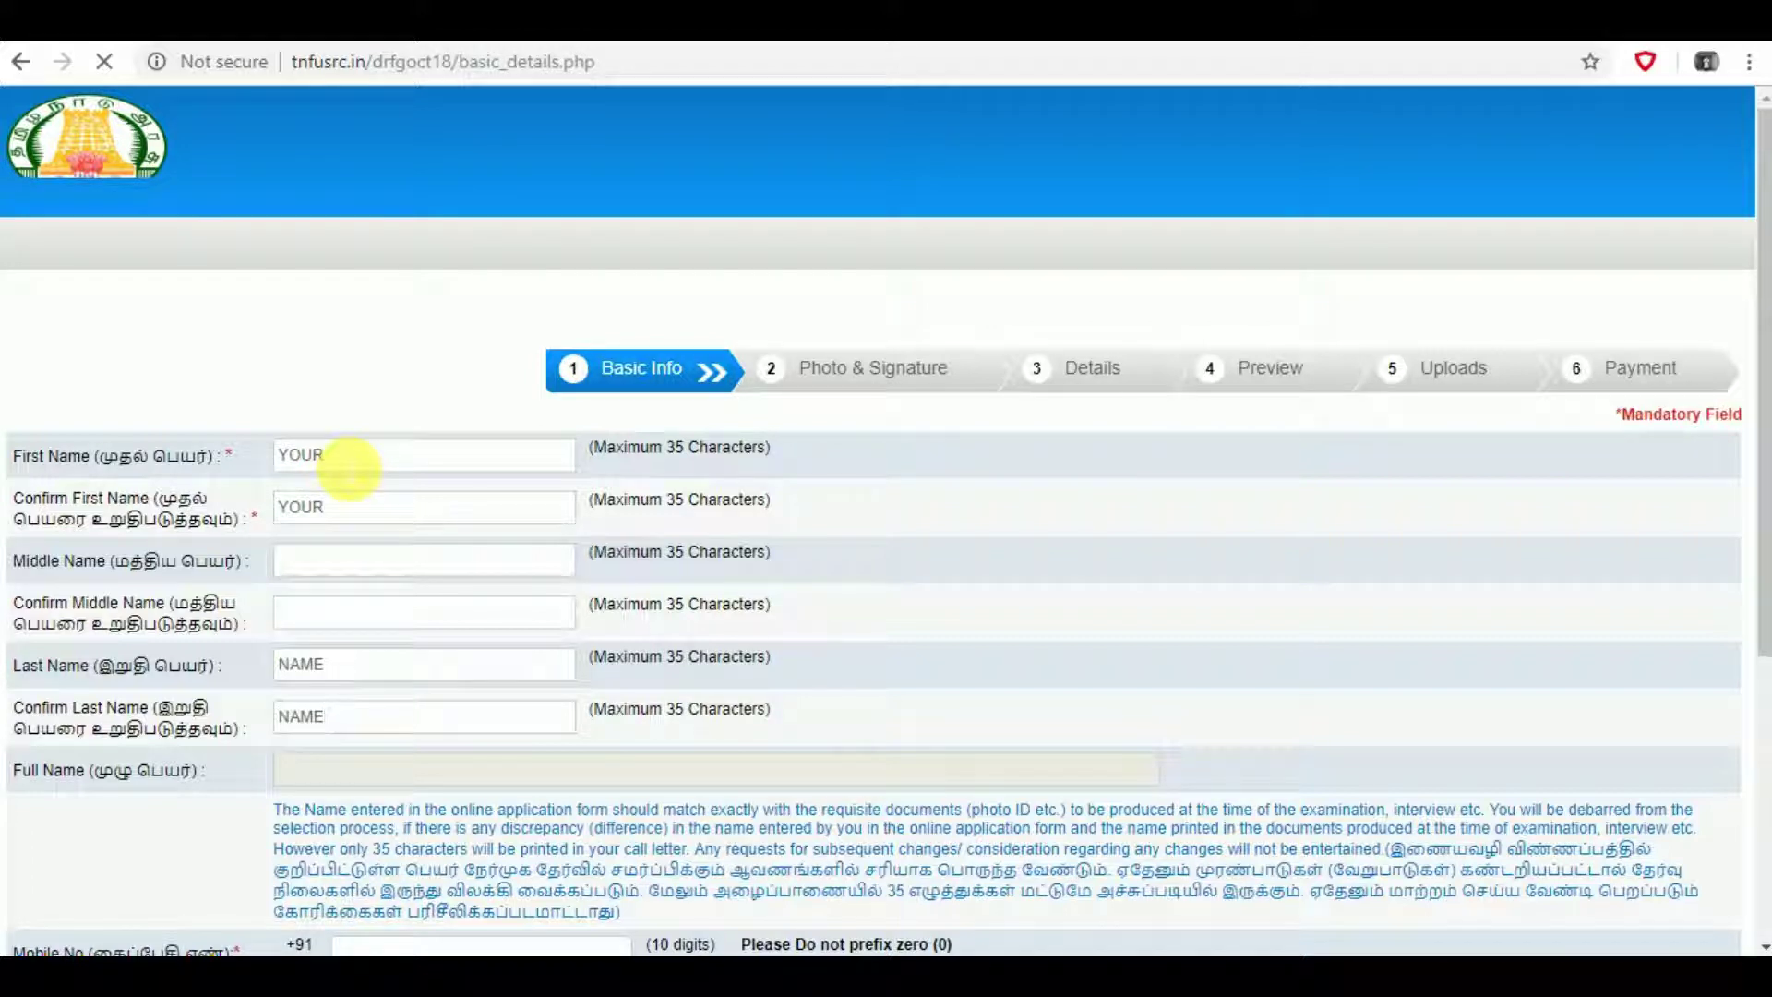
key("Tab")
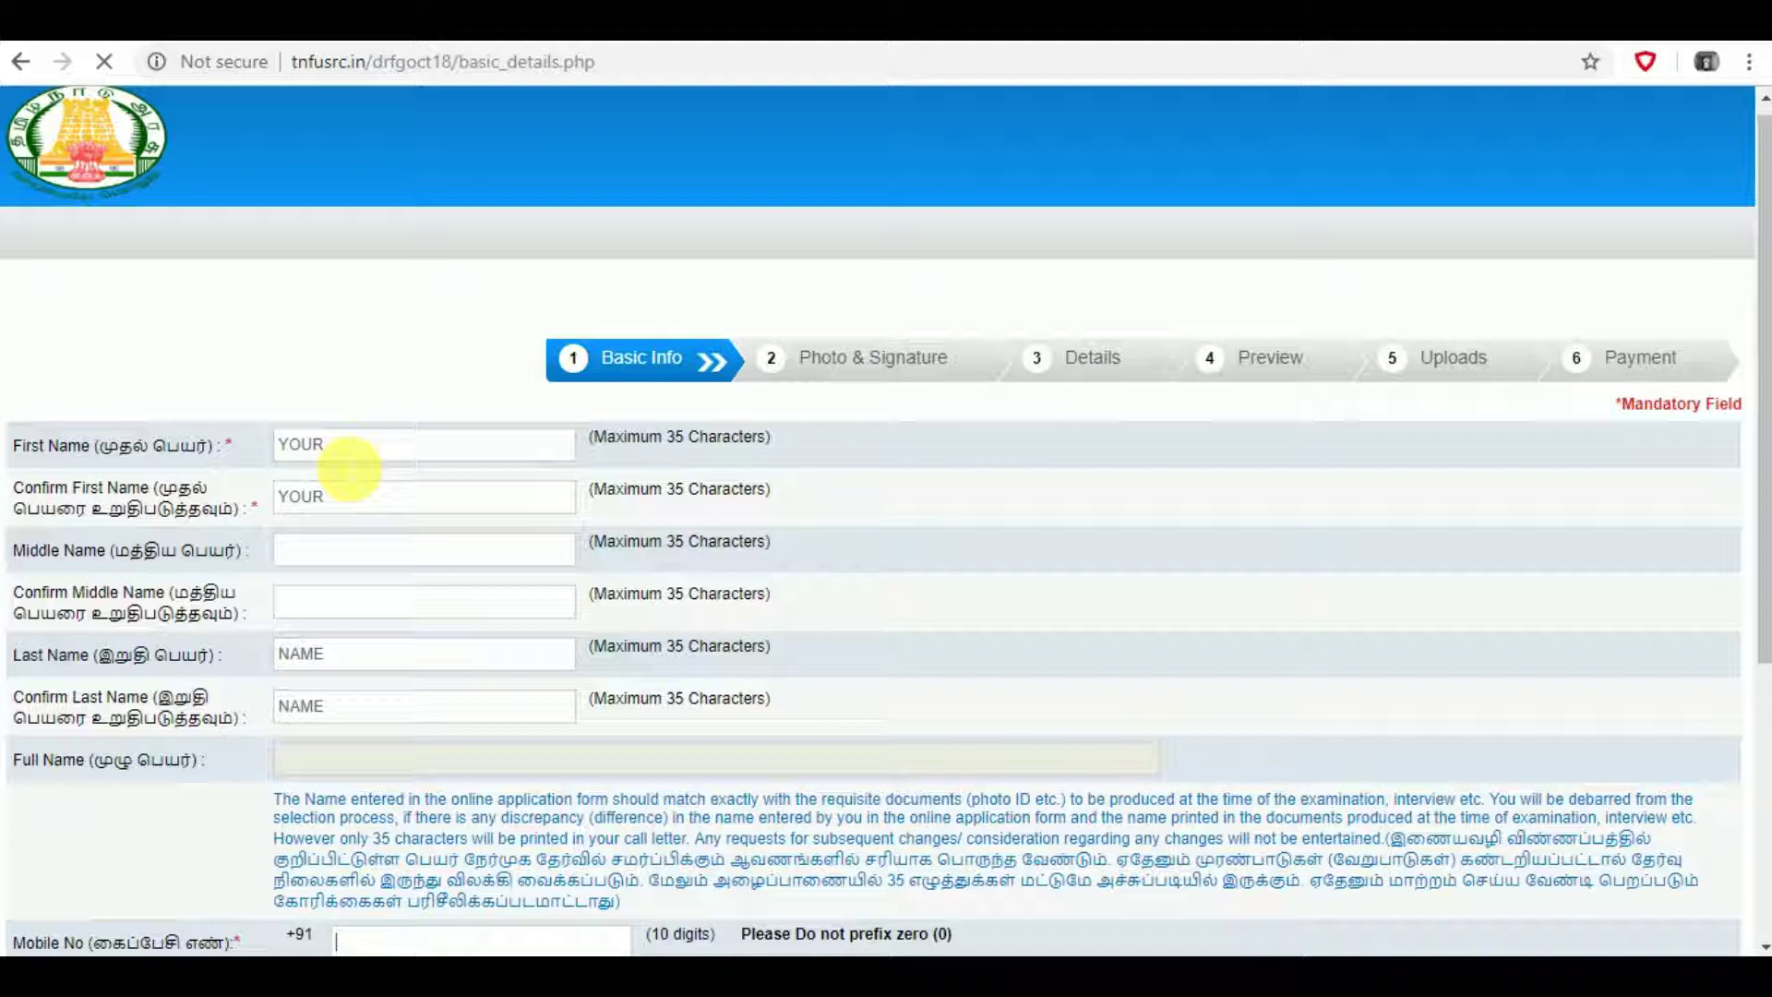
- Enter the candidate's mobile number and e-mail address
key("Tab")
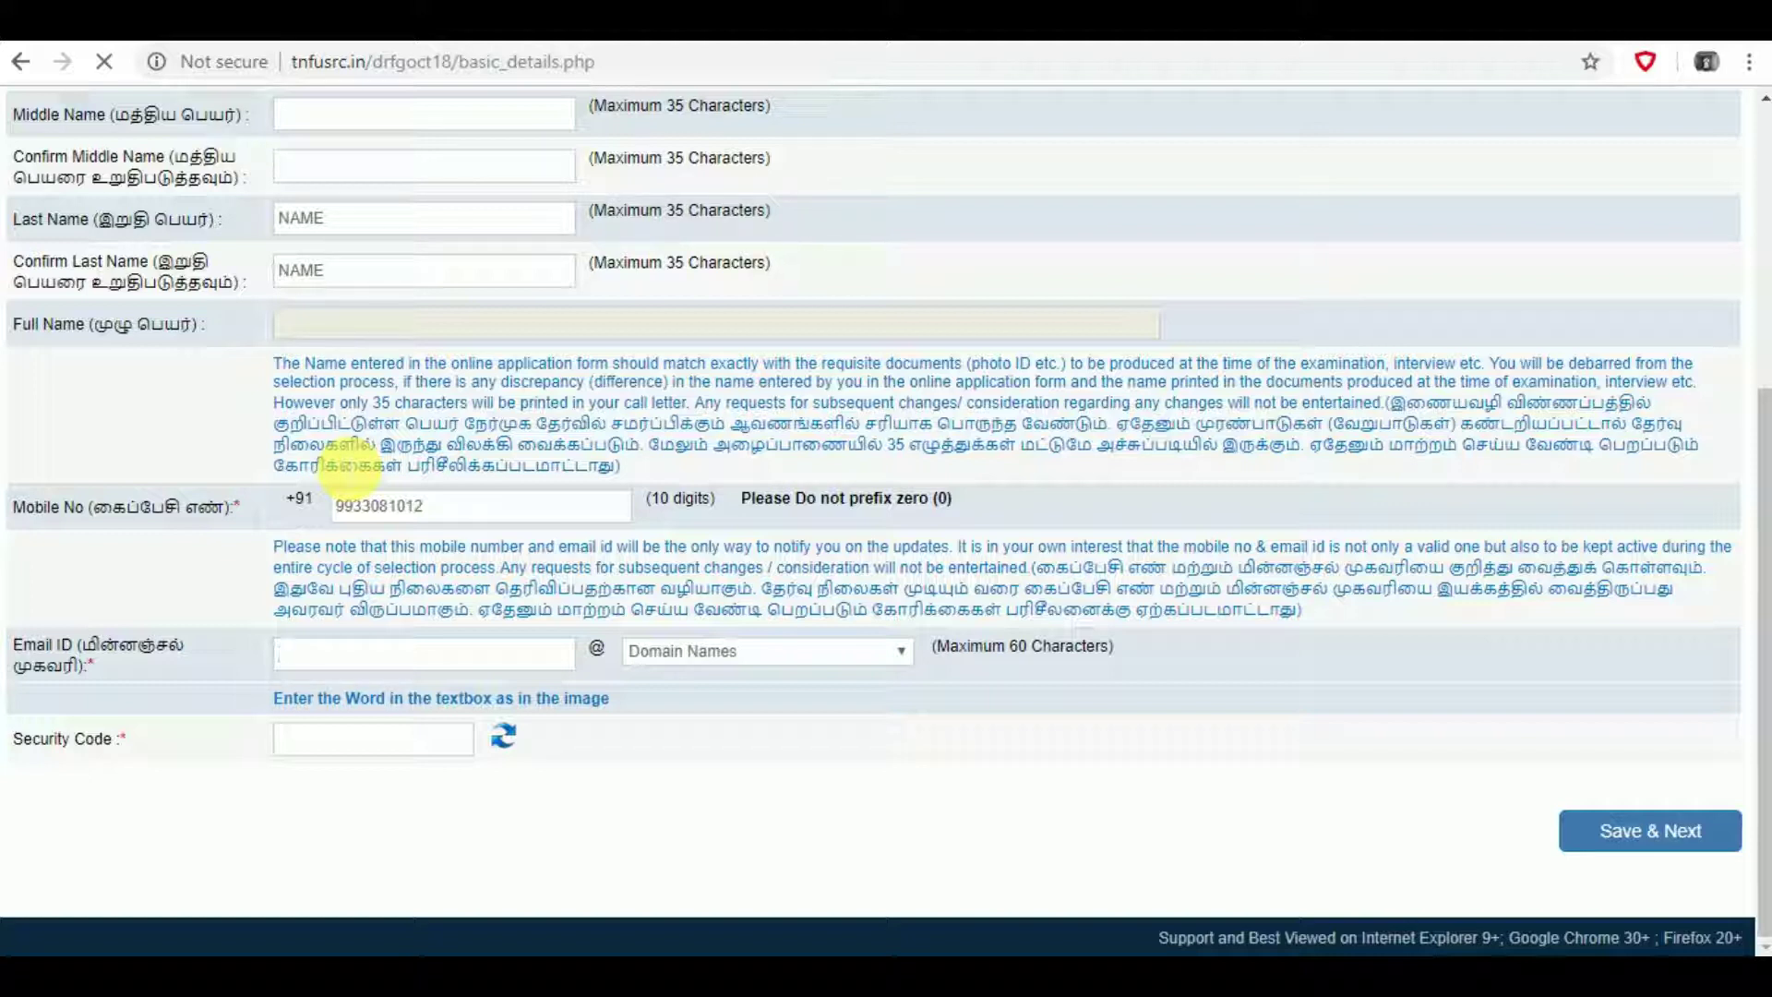
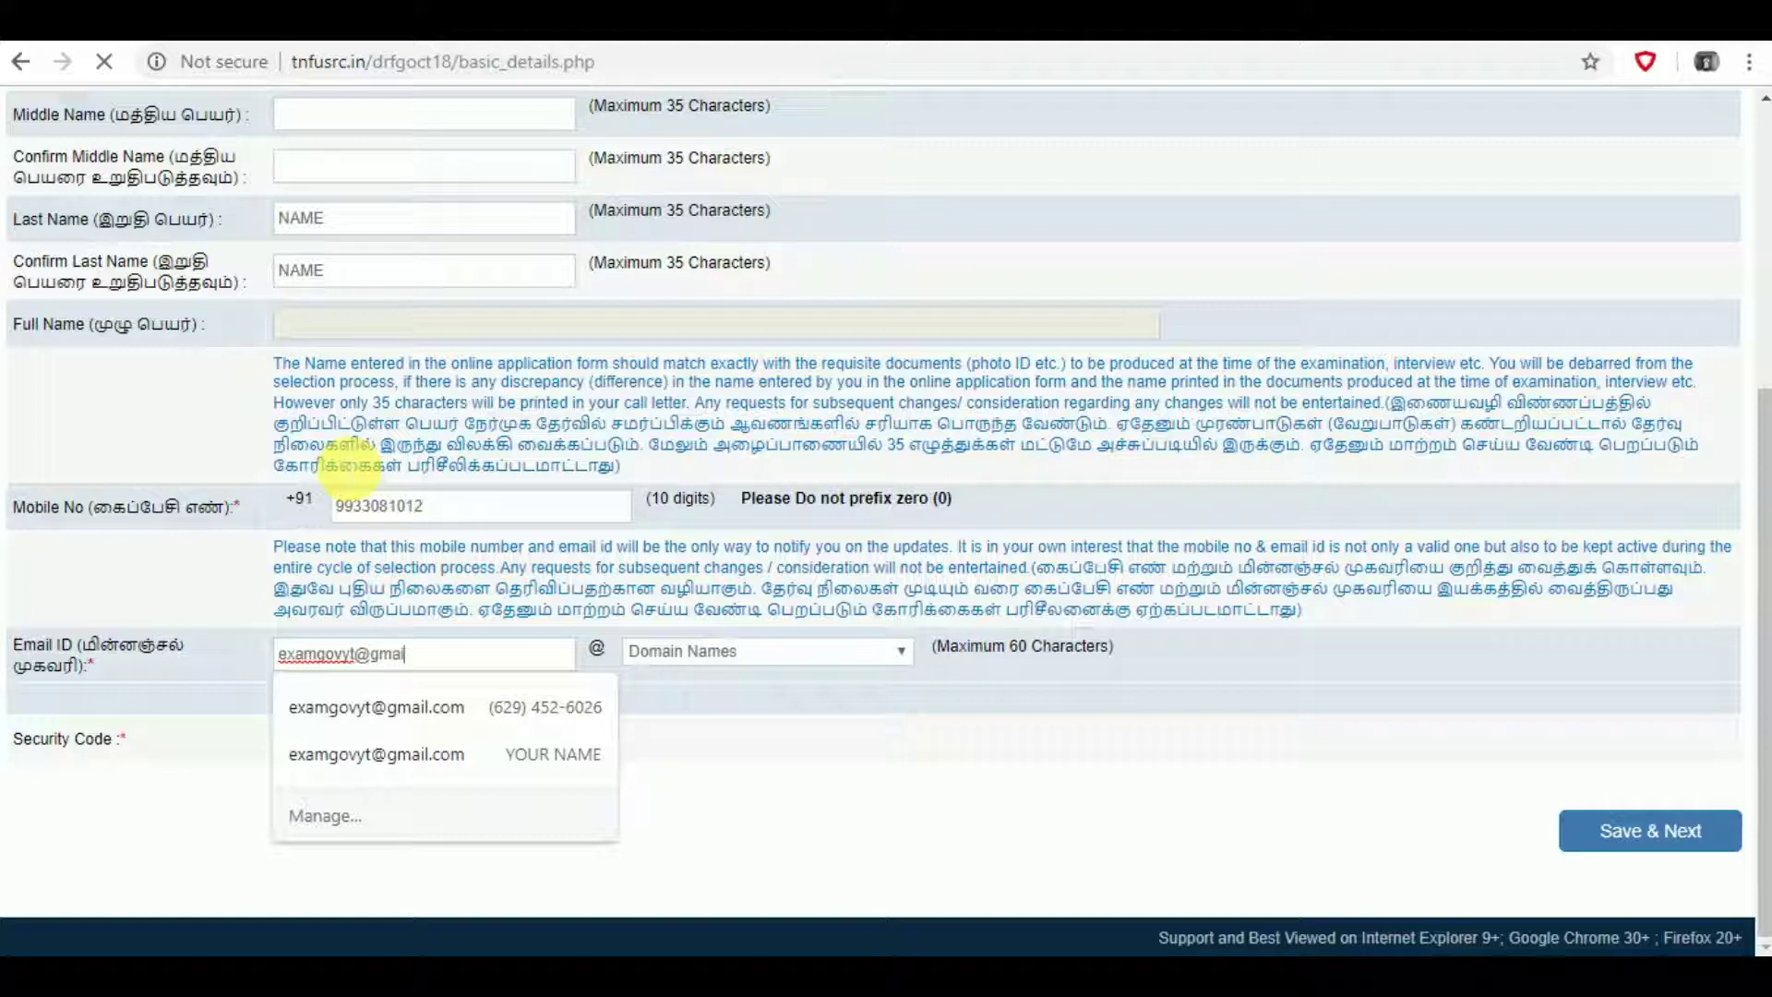
- Cut the e-mail to its user name, choose gmail.com as domain, and save the basic info
key("BackSpace")
key("BackSpace")
key("BackSpace")
key("BackSpace")
key("BackSpace")
key("BackSpace")
key("BackSpace")
key("BackSpace")
key("BackSpace")
key("BackSpace")
key("Escape")
left_click(119, 733)
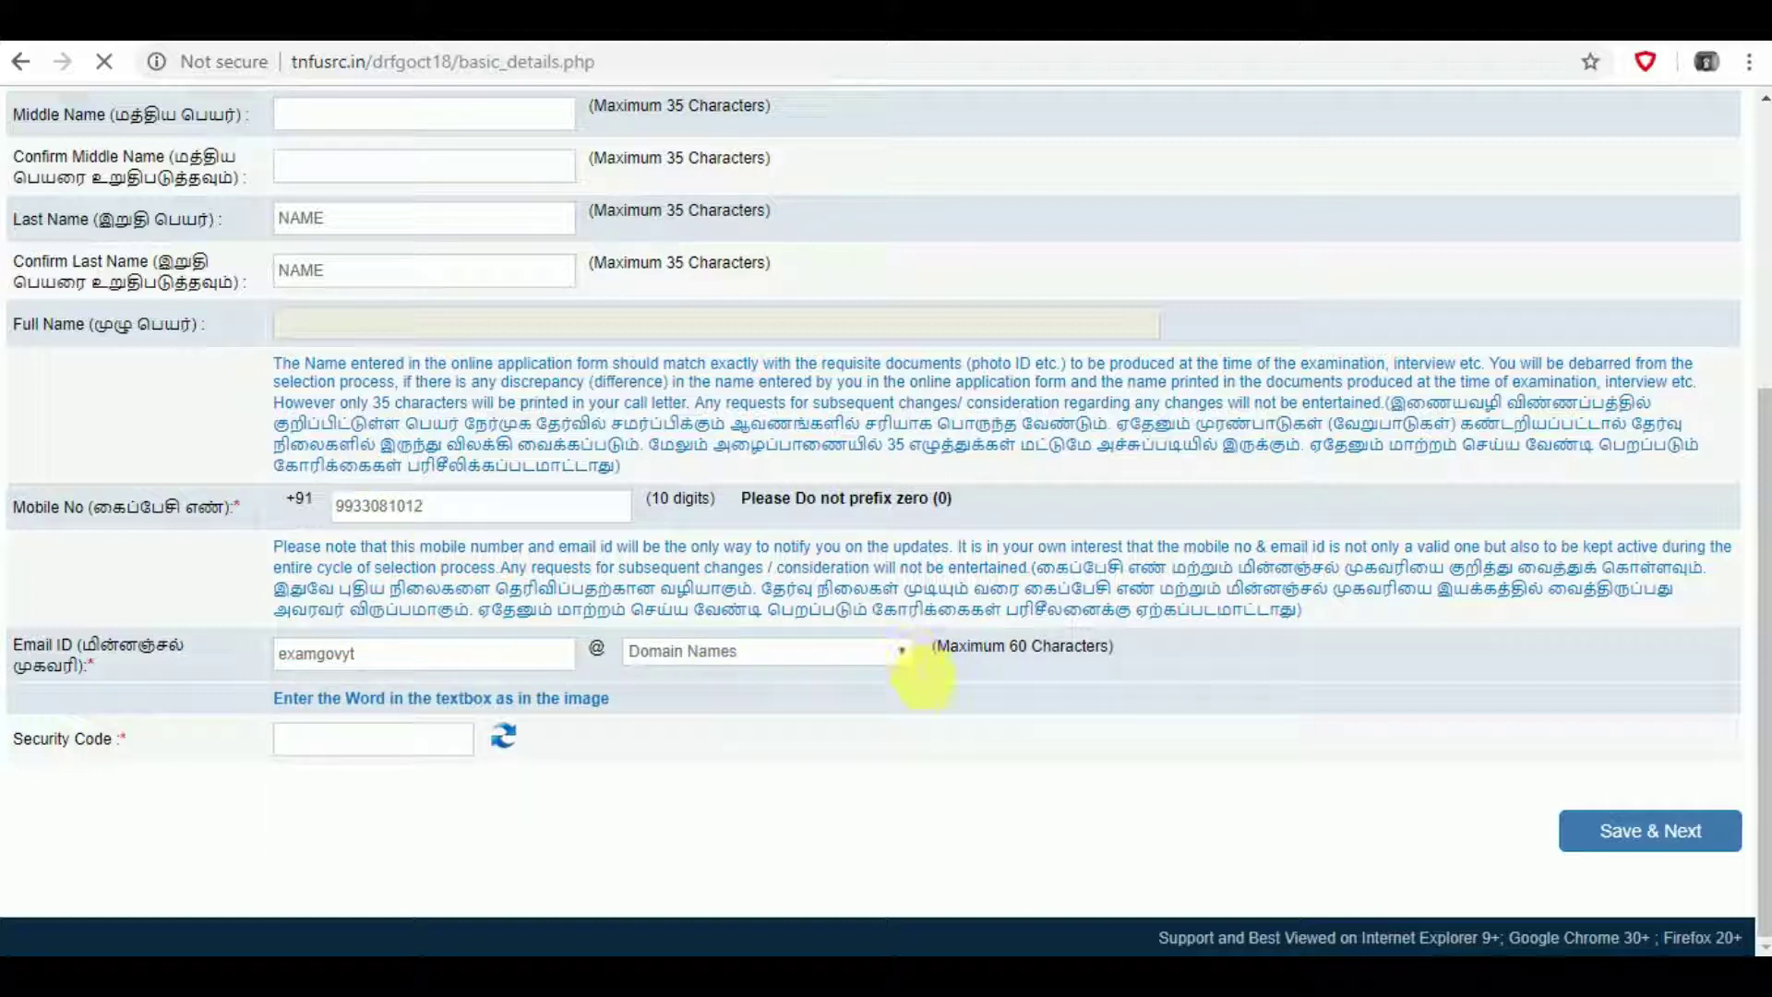
left_click(899, 653)
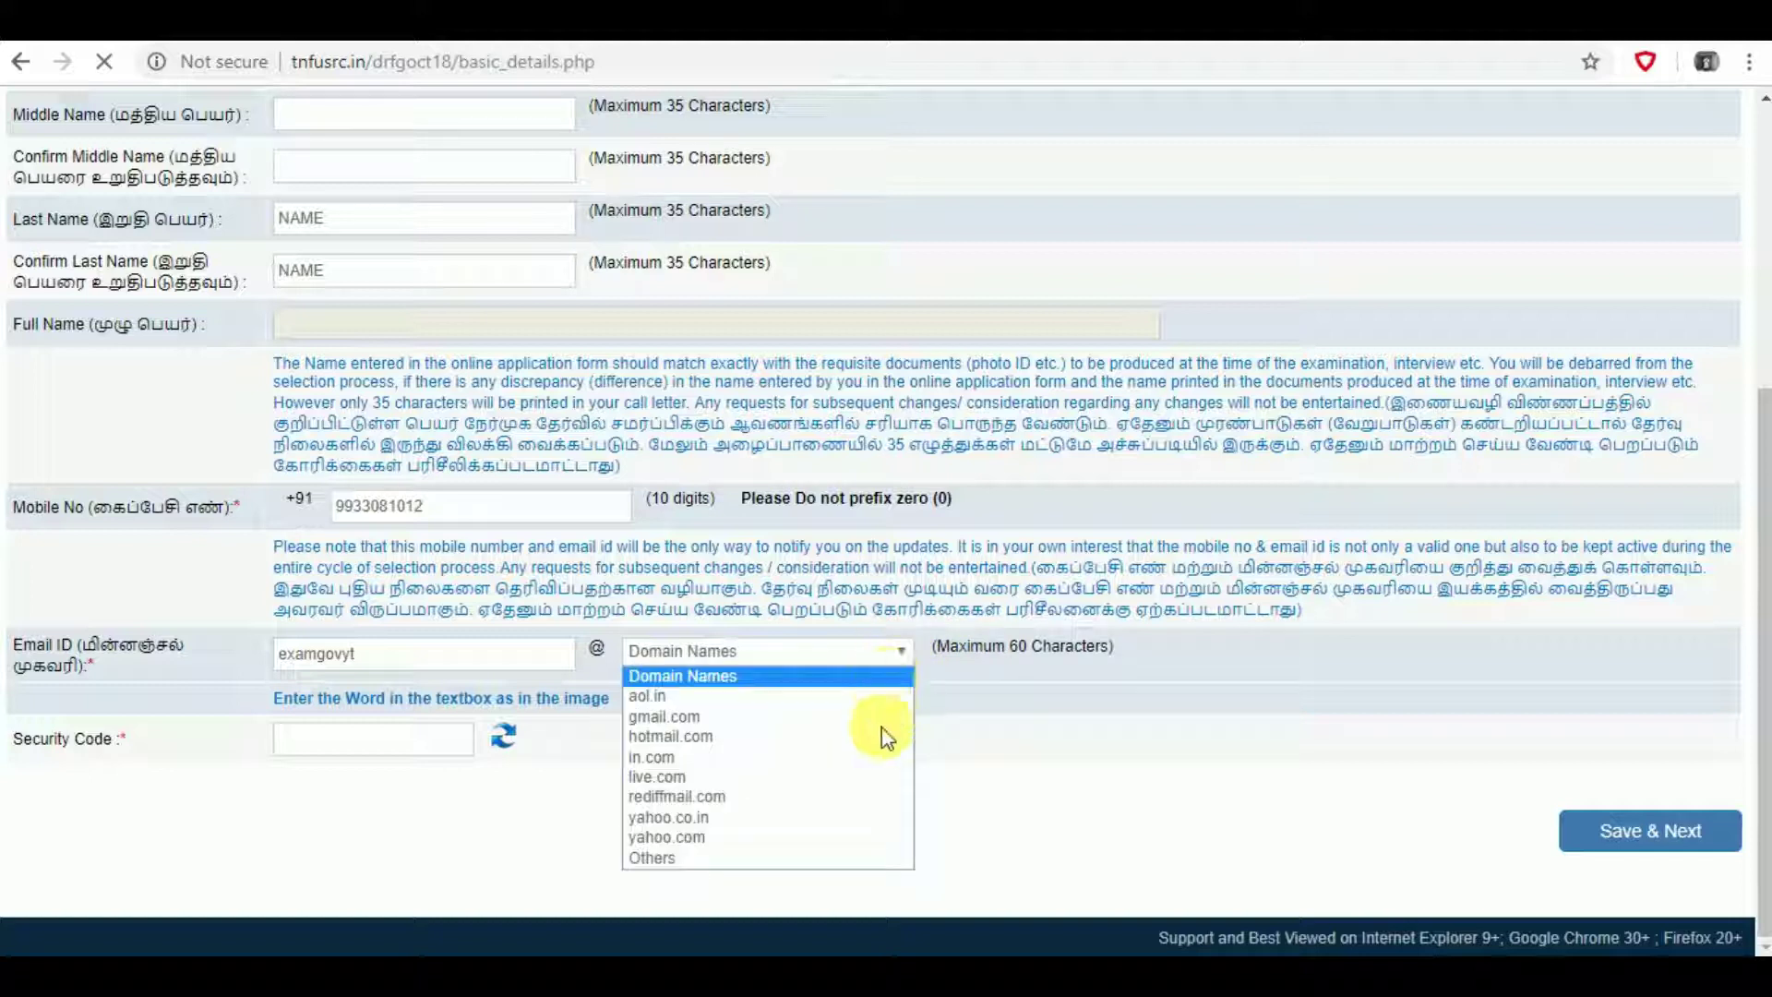
left_click(816, 720)
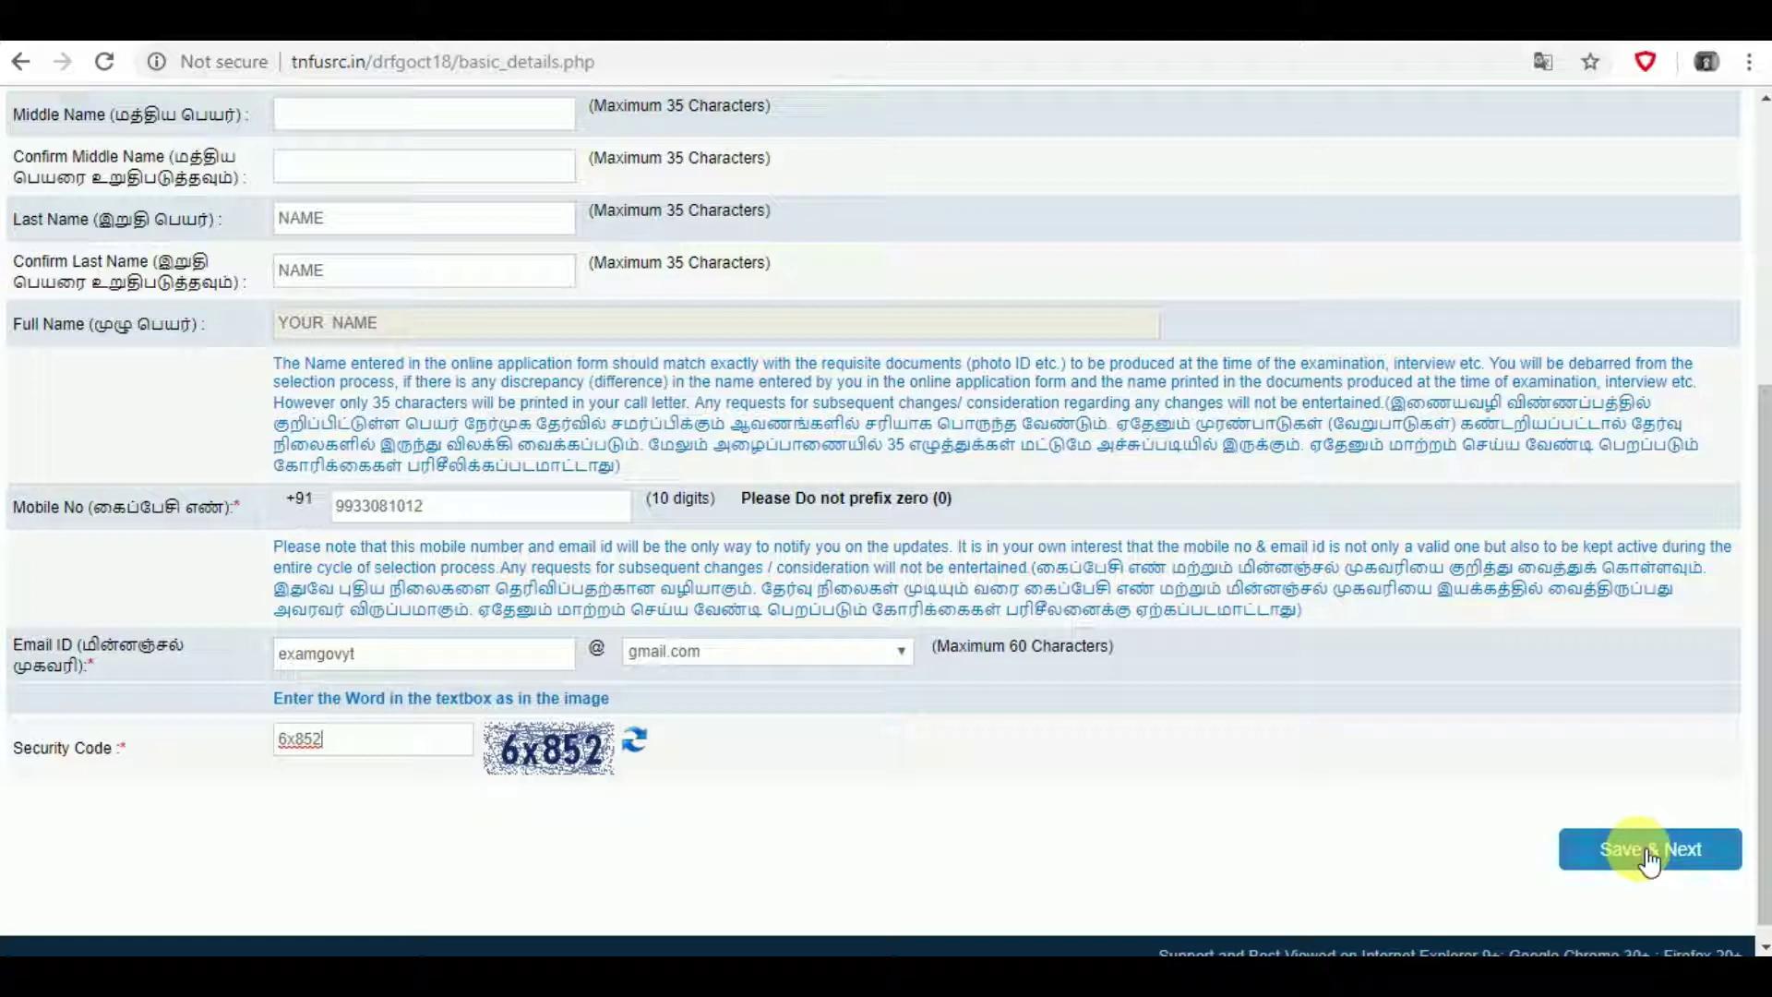
left_click(1650, 857)
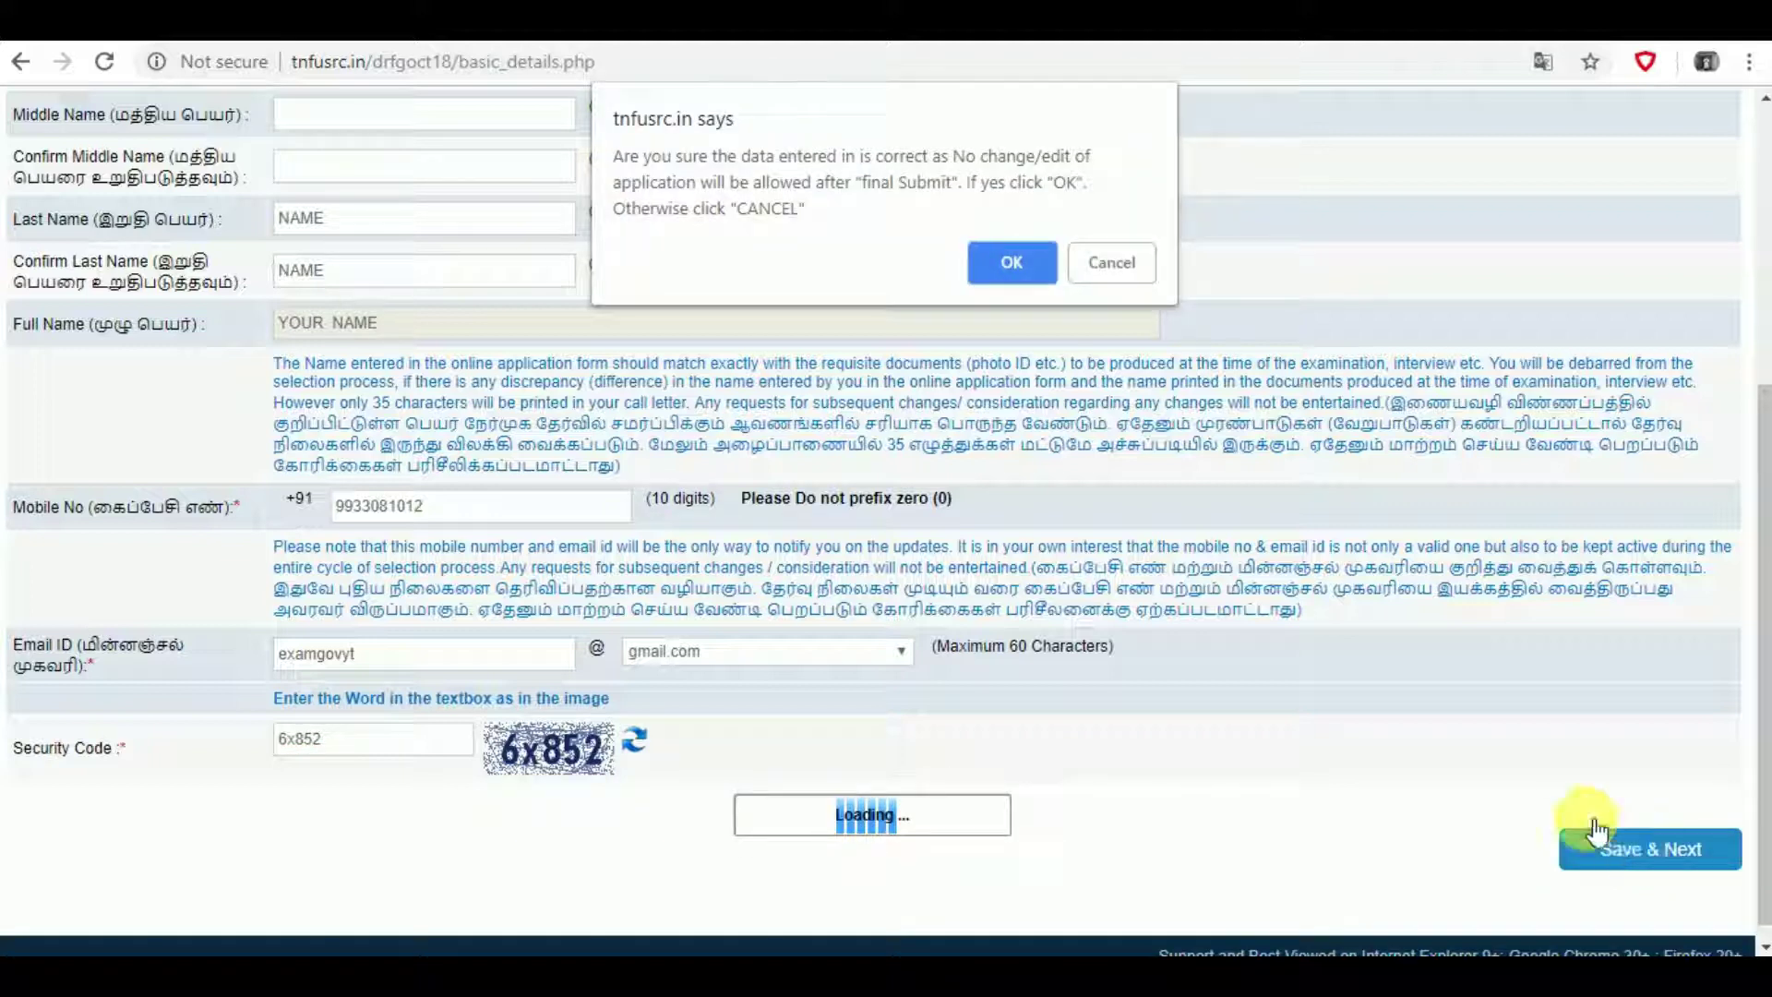
- Confirm the registration and enter the new registration number and password to log in
left_click(1014, 264)
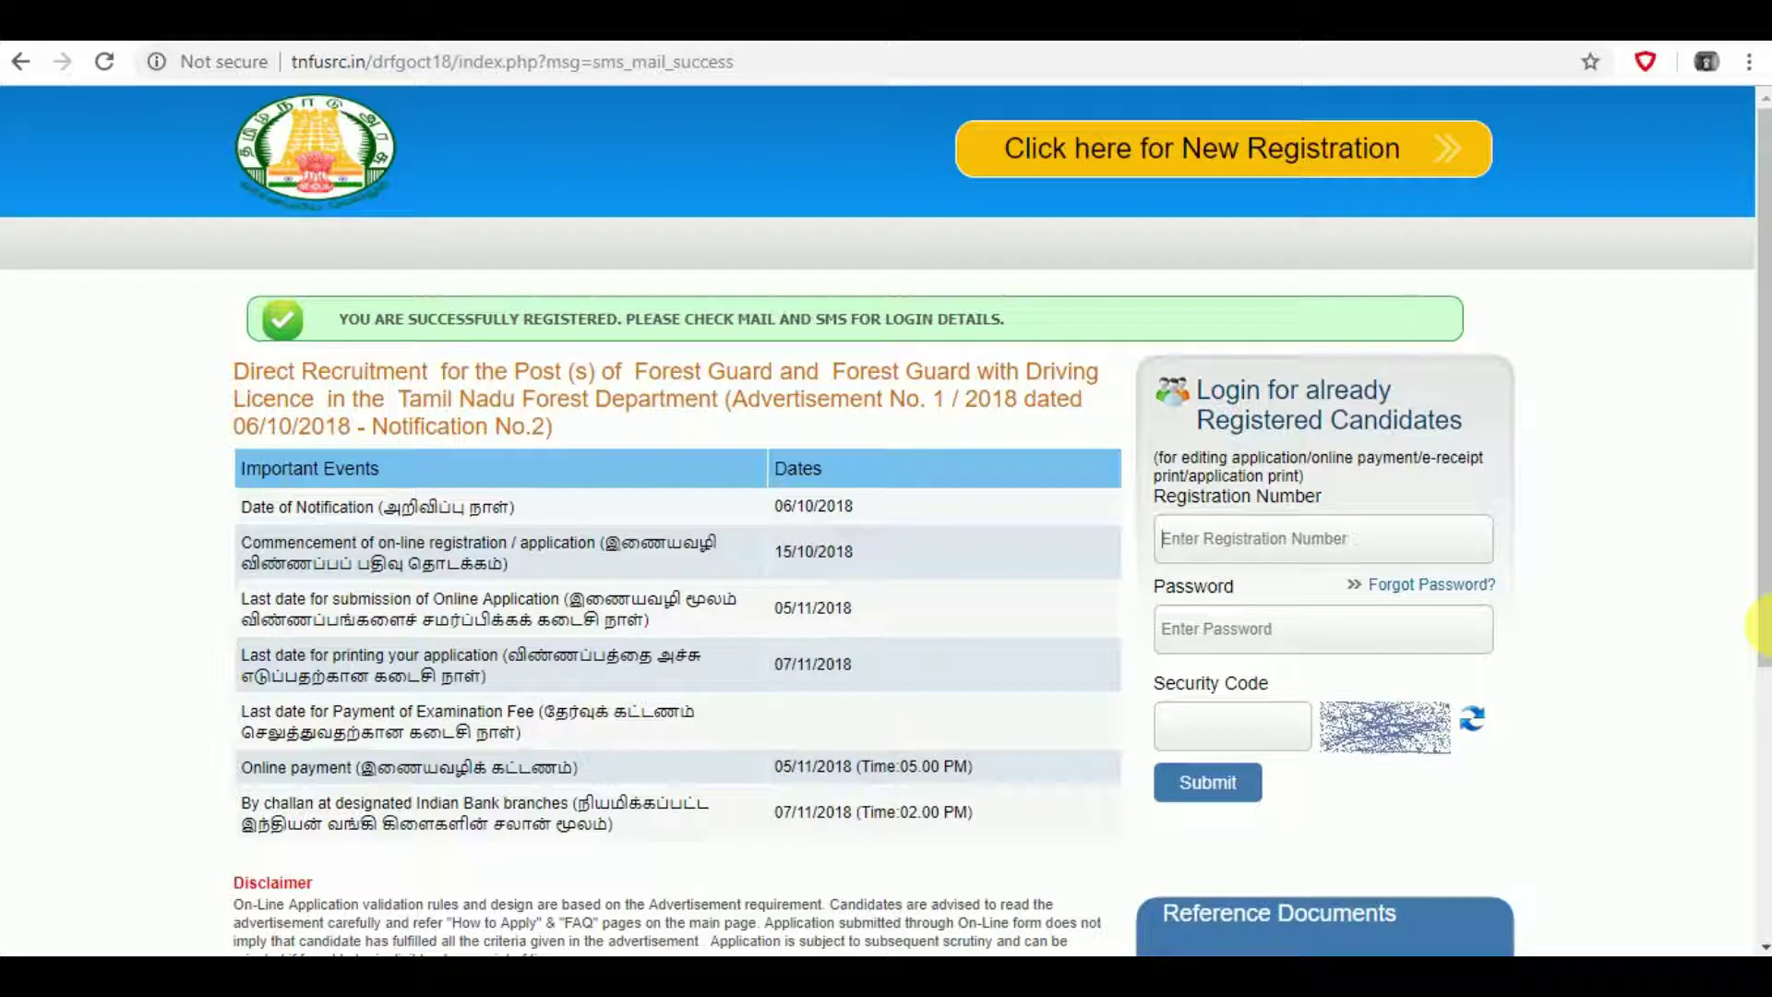
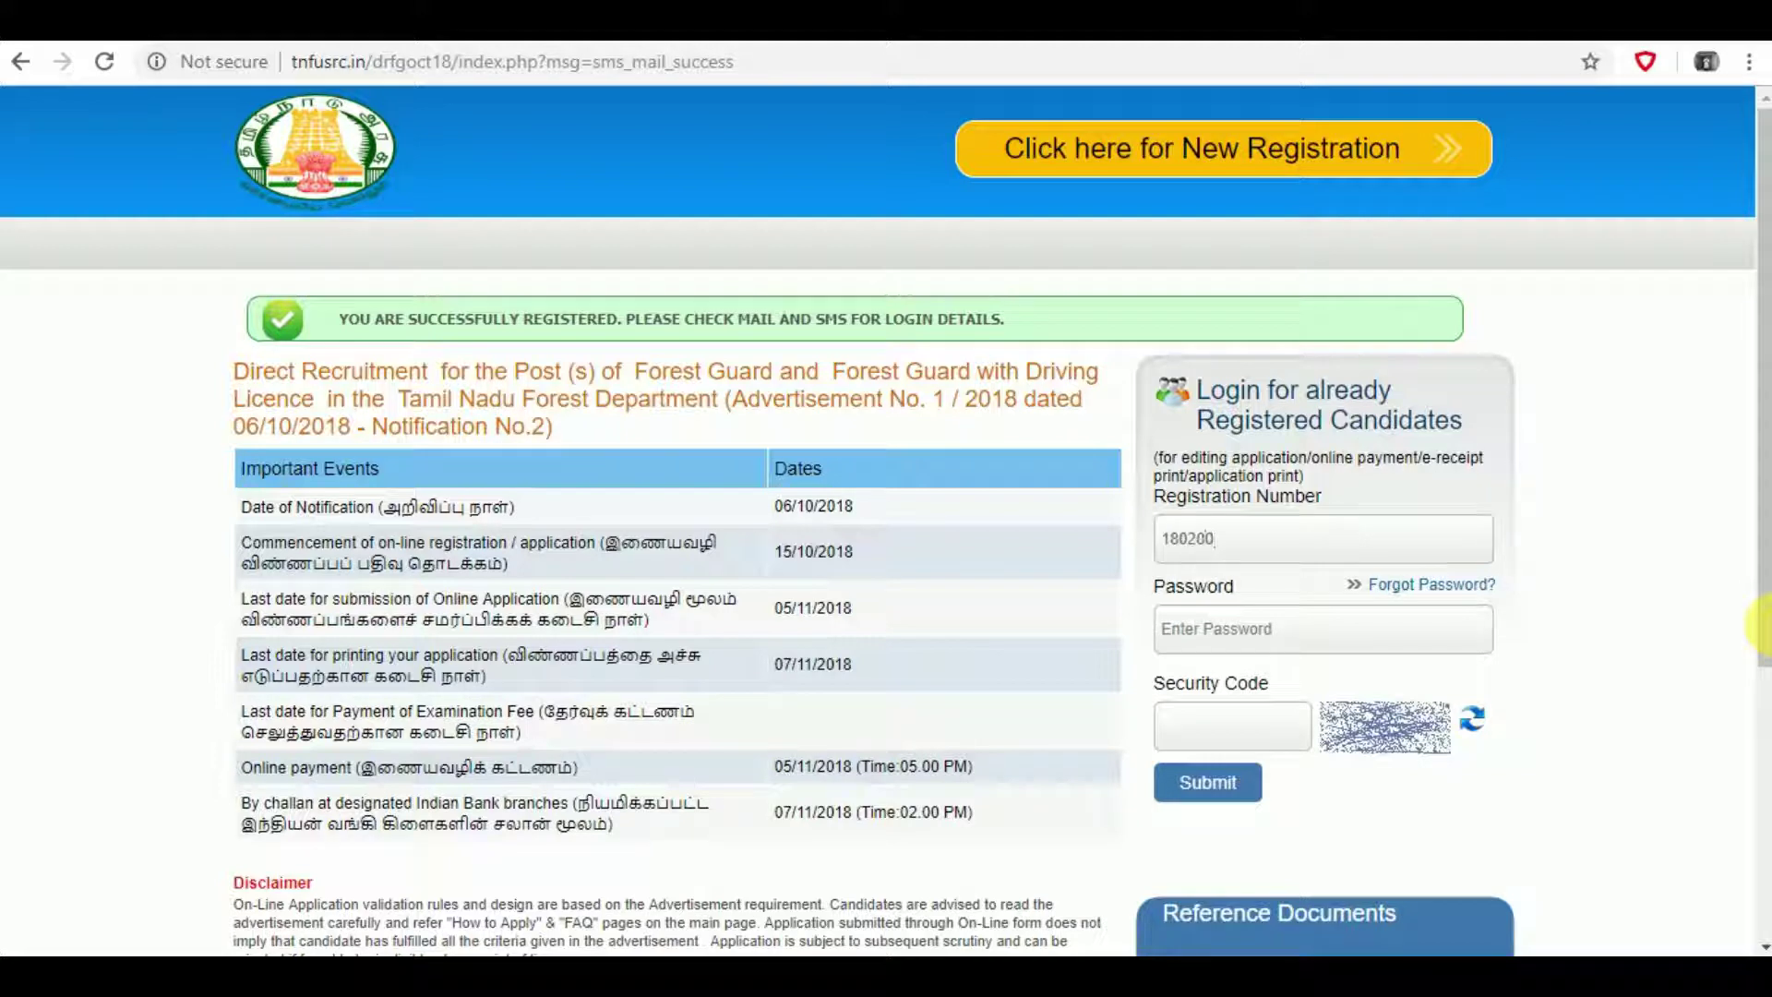
key("Tab")
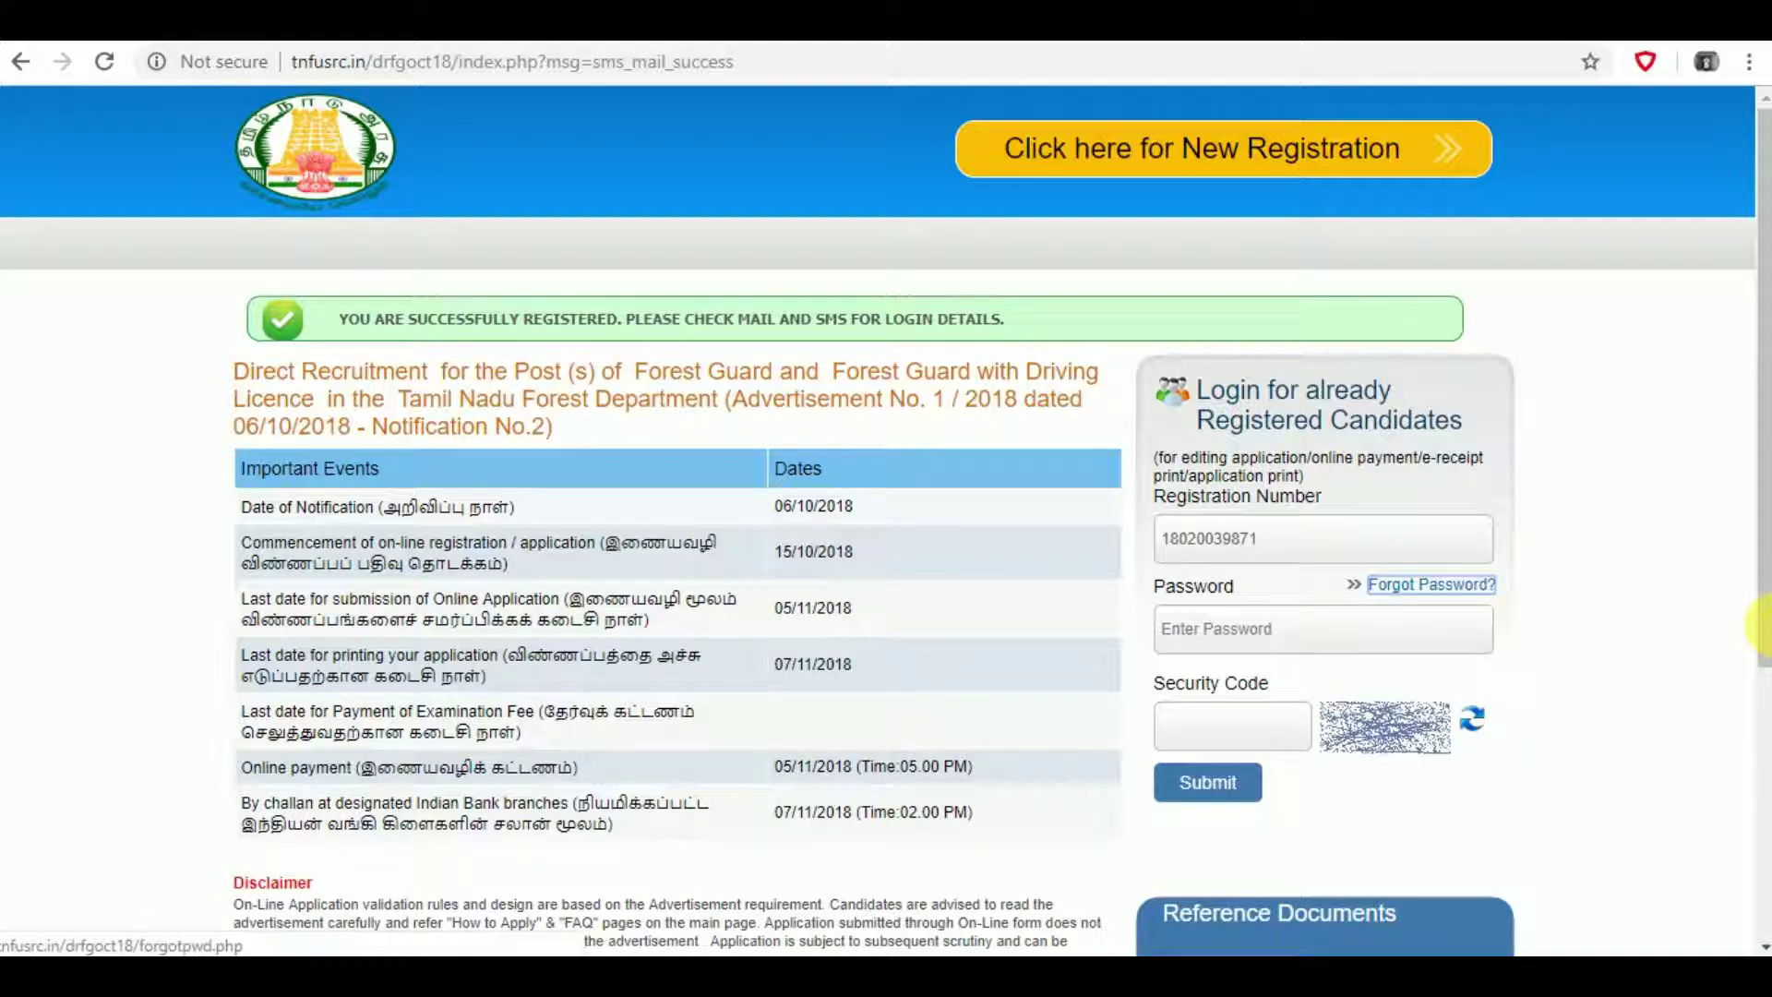
left_click(1440, 637)
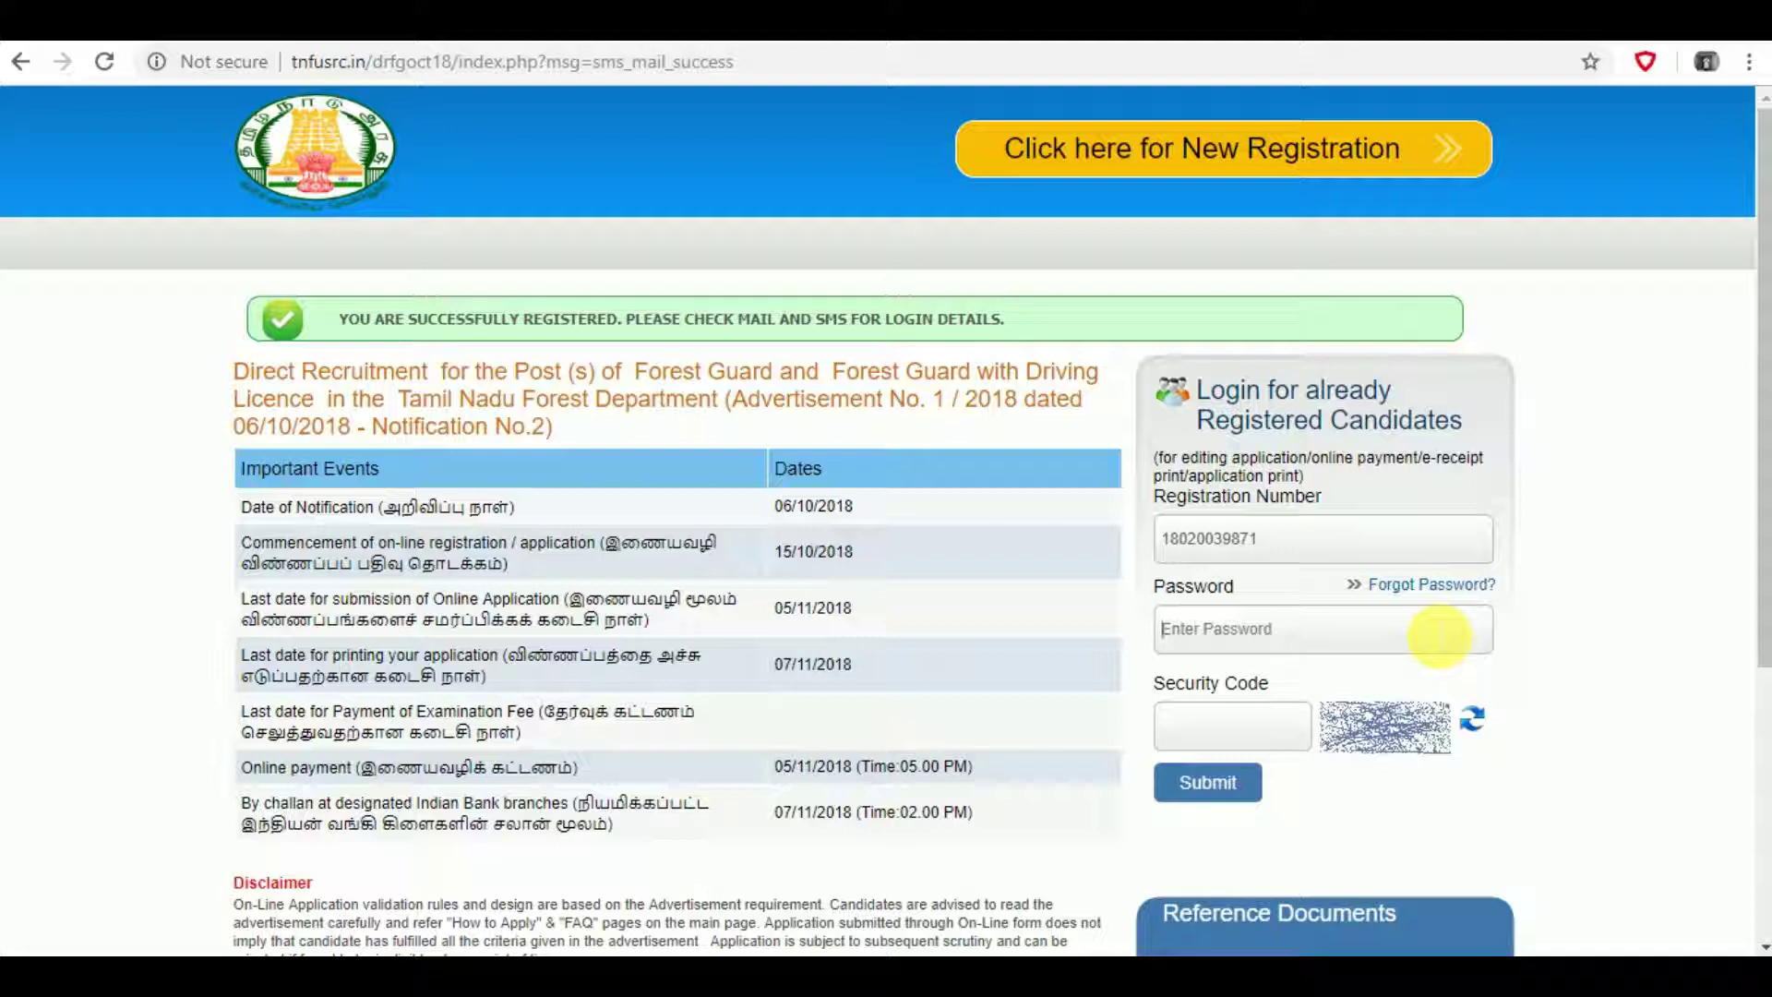
type("••••••••")
- Refresh the captcha and enter the security code in lowercase
left_click(1476, 725)
left_click(1246, 732)
type("RJ")
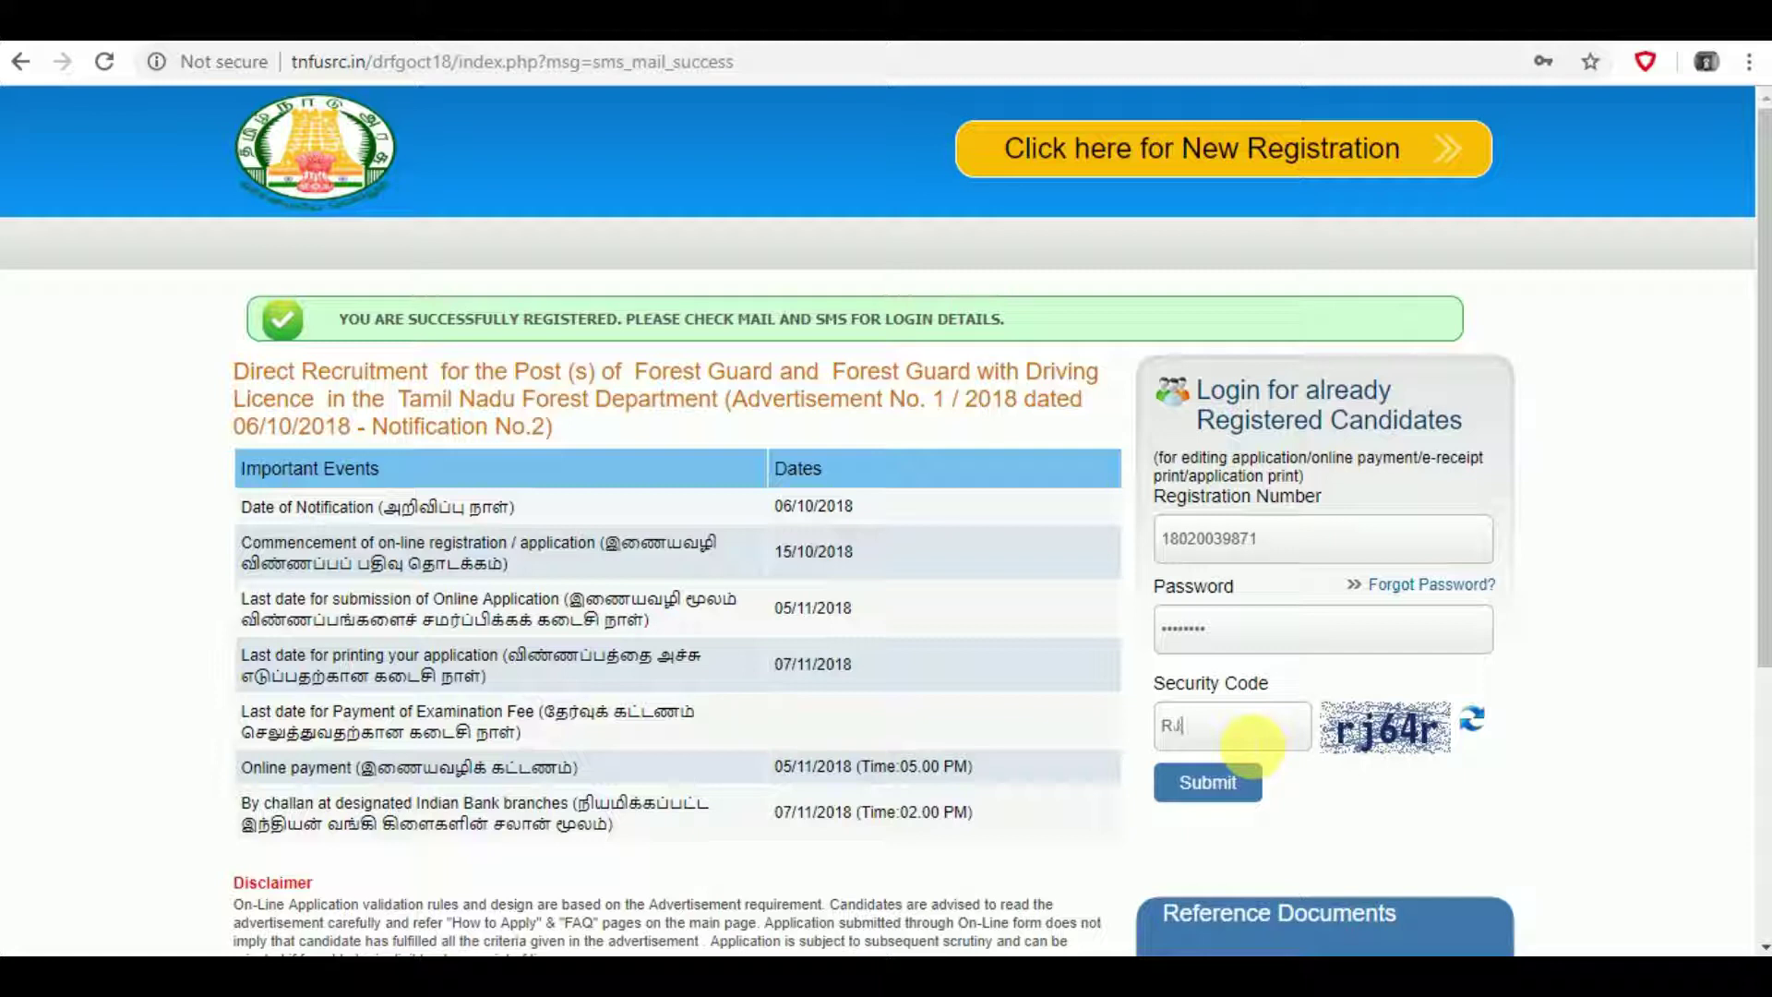
type("64R")
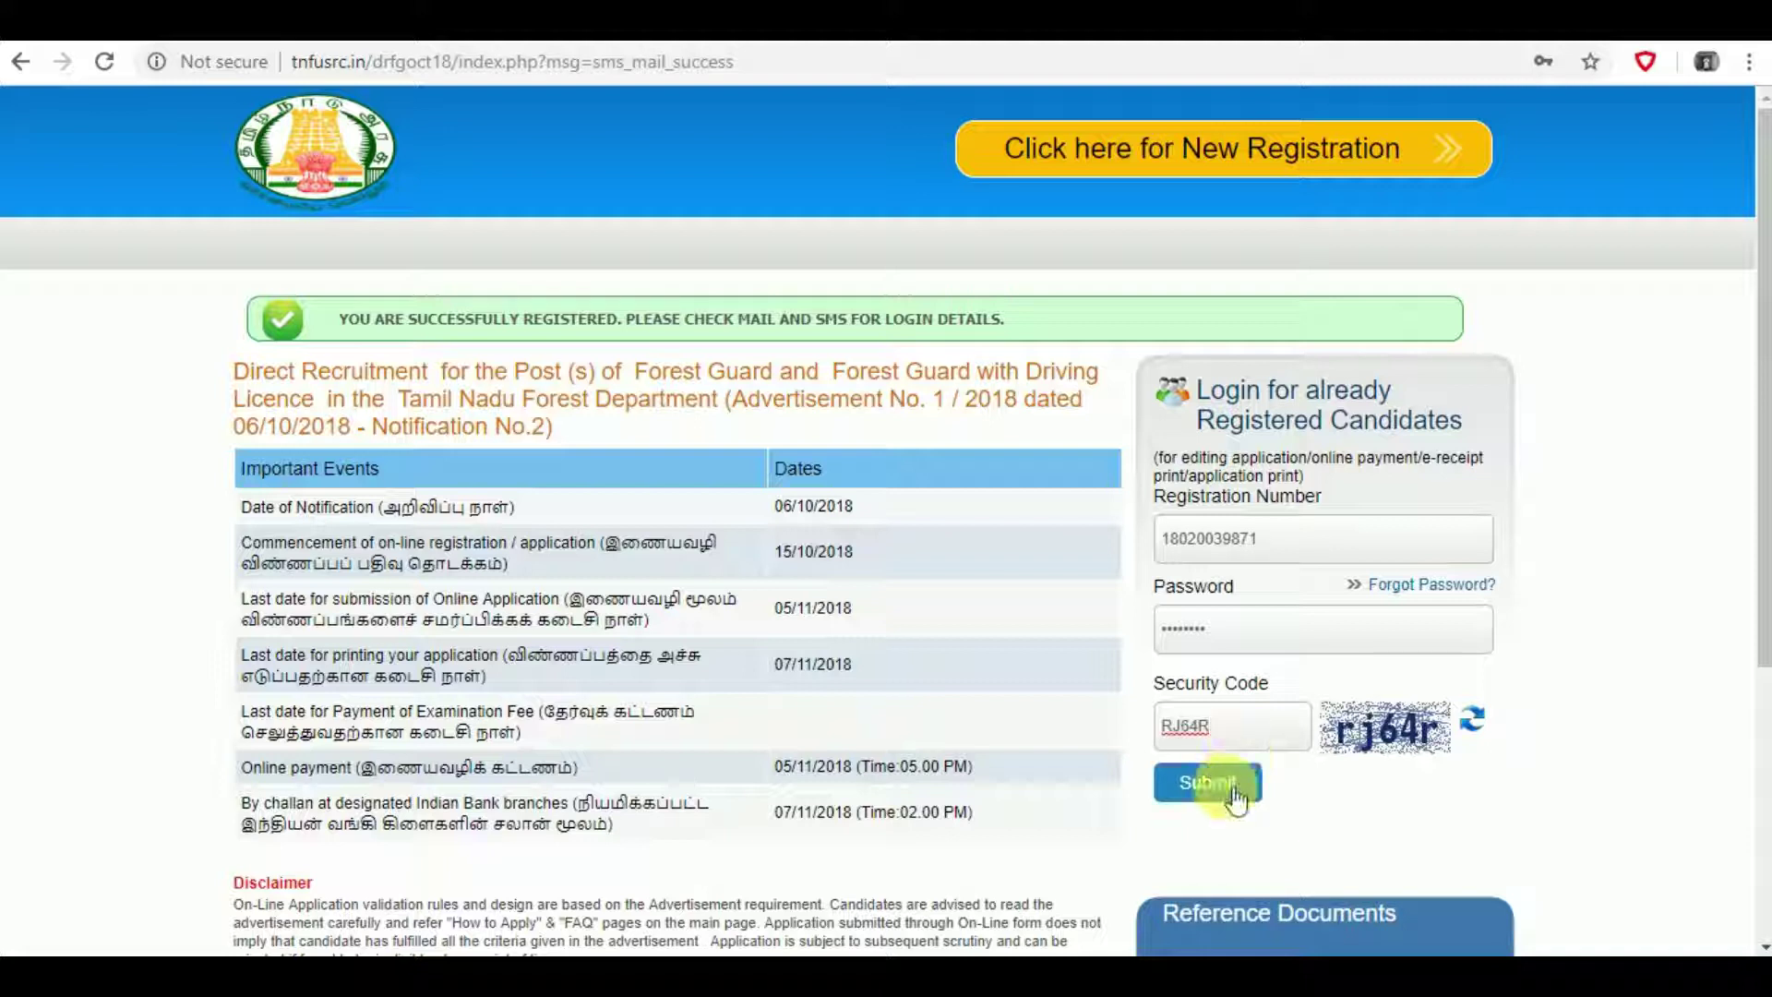
key("BackSpace")
key("BackSpace")
key("BackSpace")
key("BackSpace")
key("BackSpace")
type("rj64r")
- Log in, upload Photos.jpg and Signature.jpg, and proceed to the Details step
left_click(1235, 794)
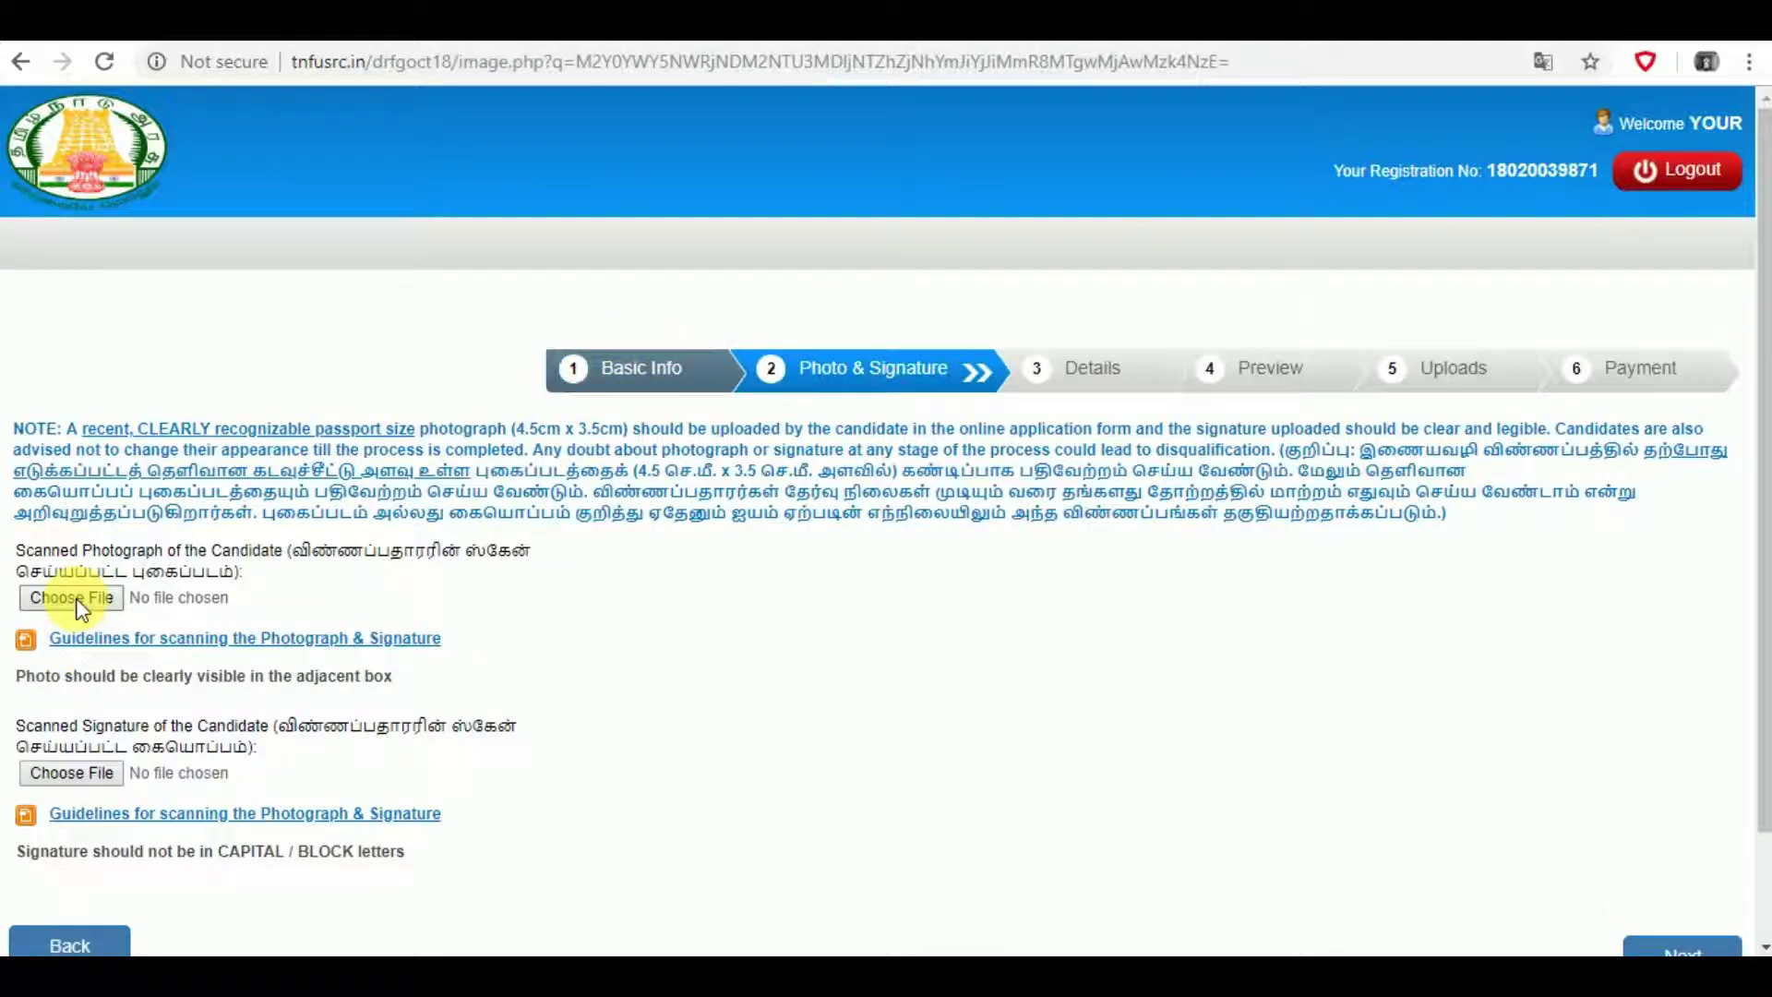
left_click(72, 598)
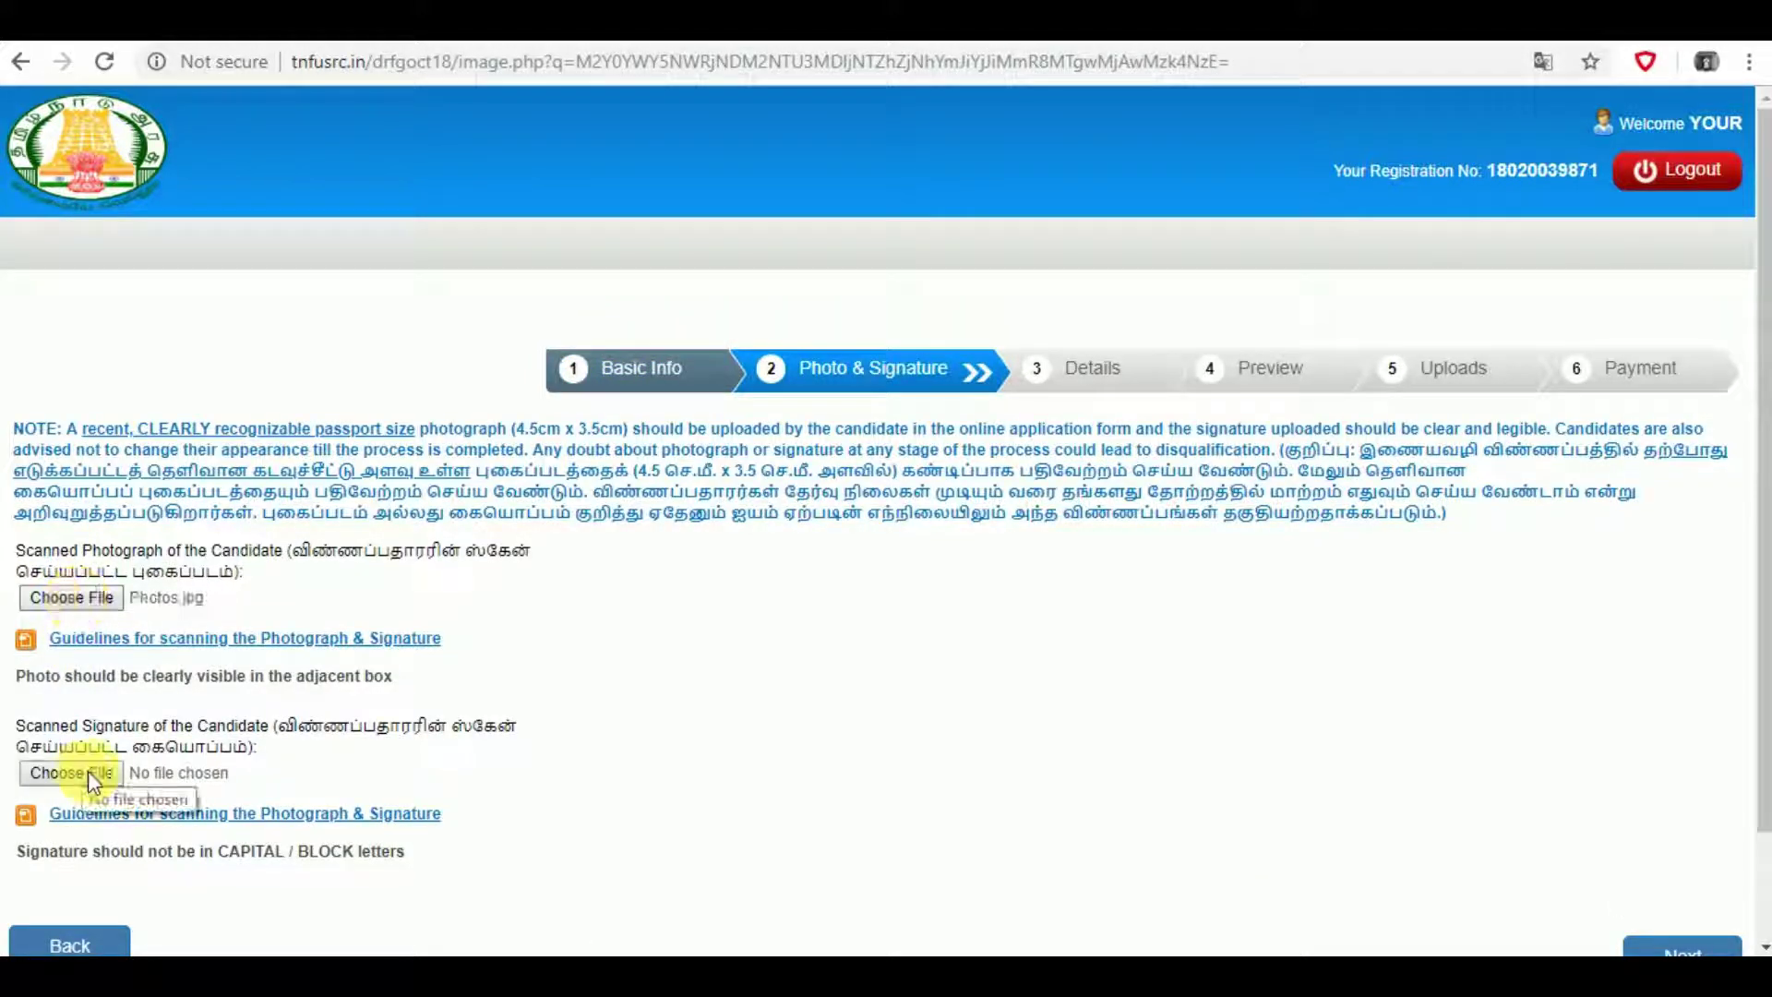
left_click(87, 772)
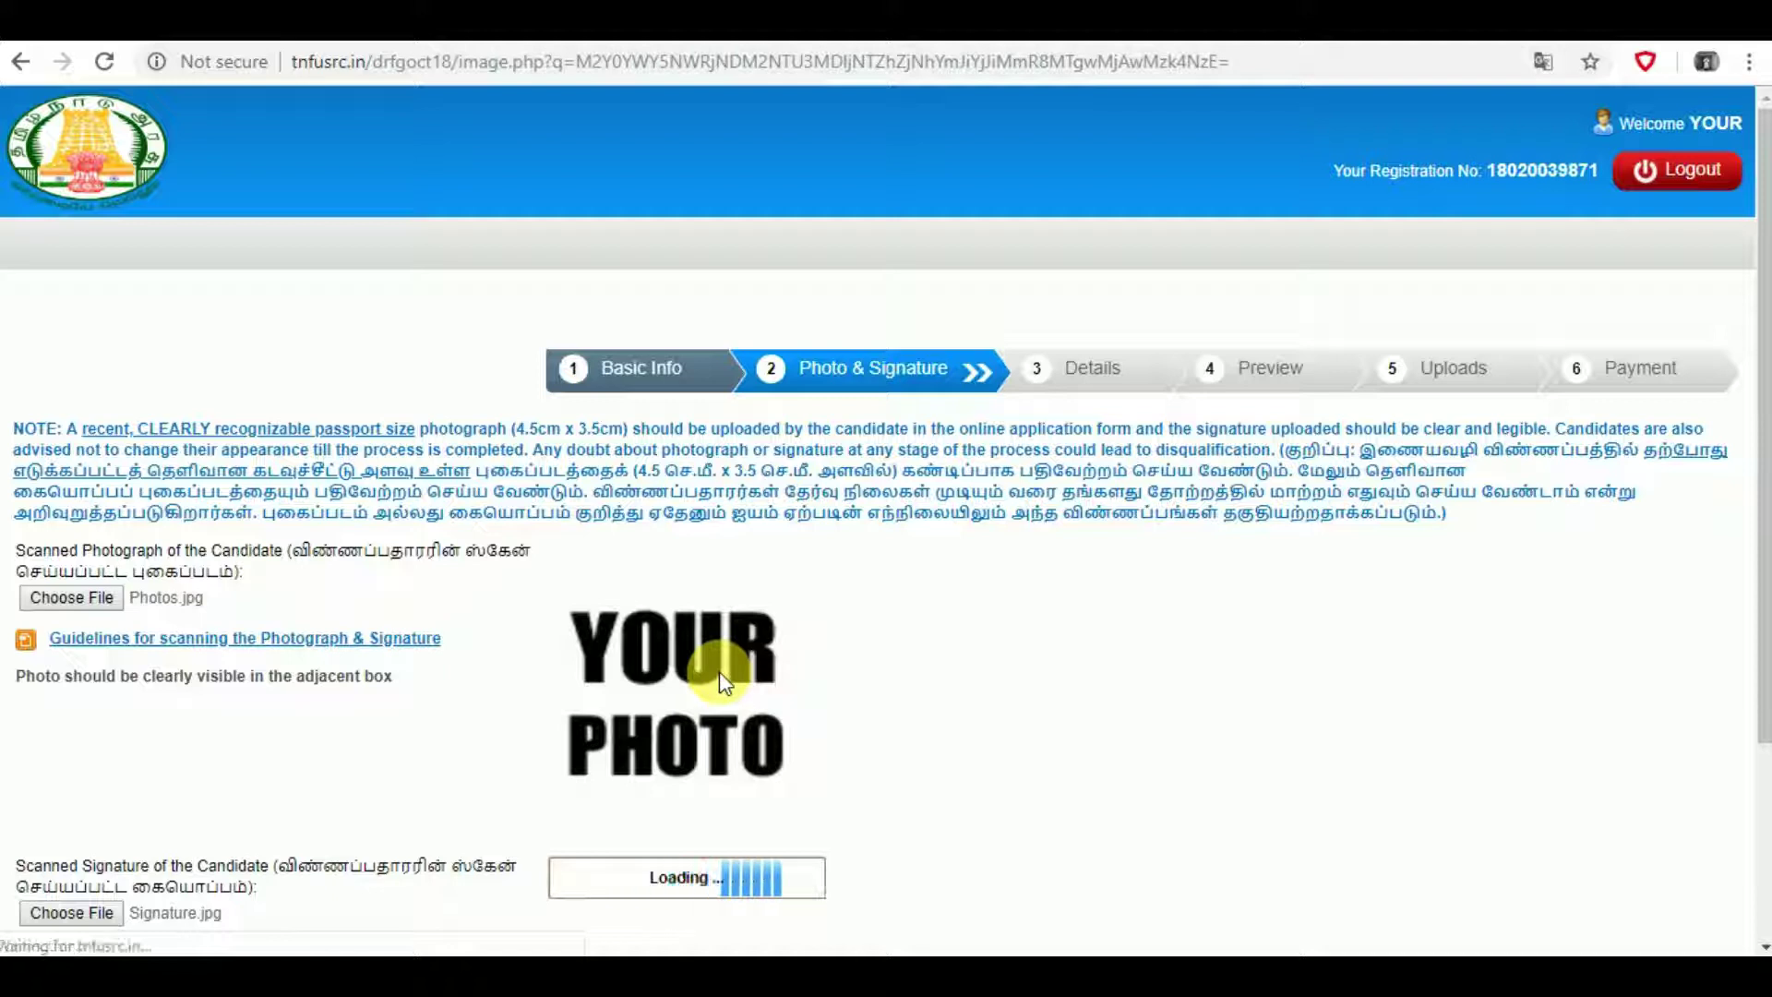
scroll(719, 672, "down", 2)
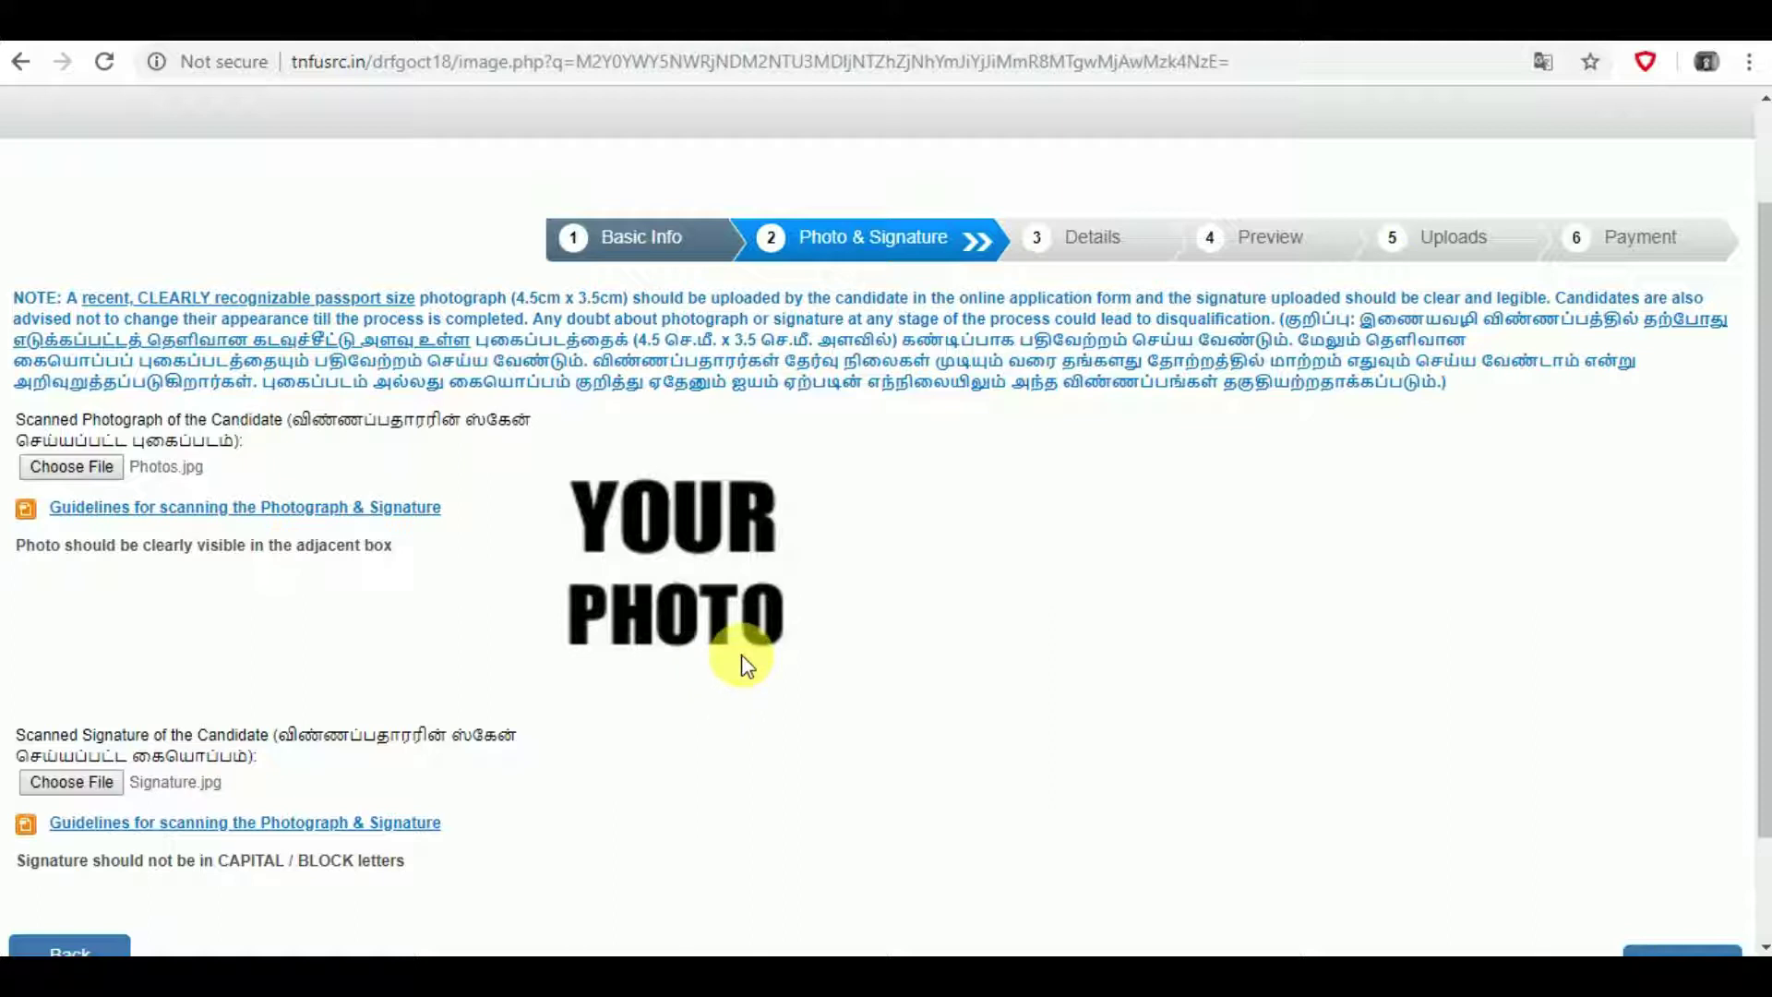
scroll(743, 657, "down", 2)
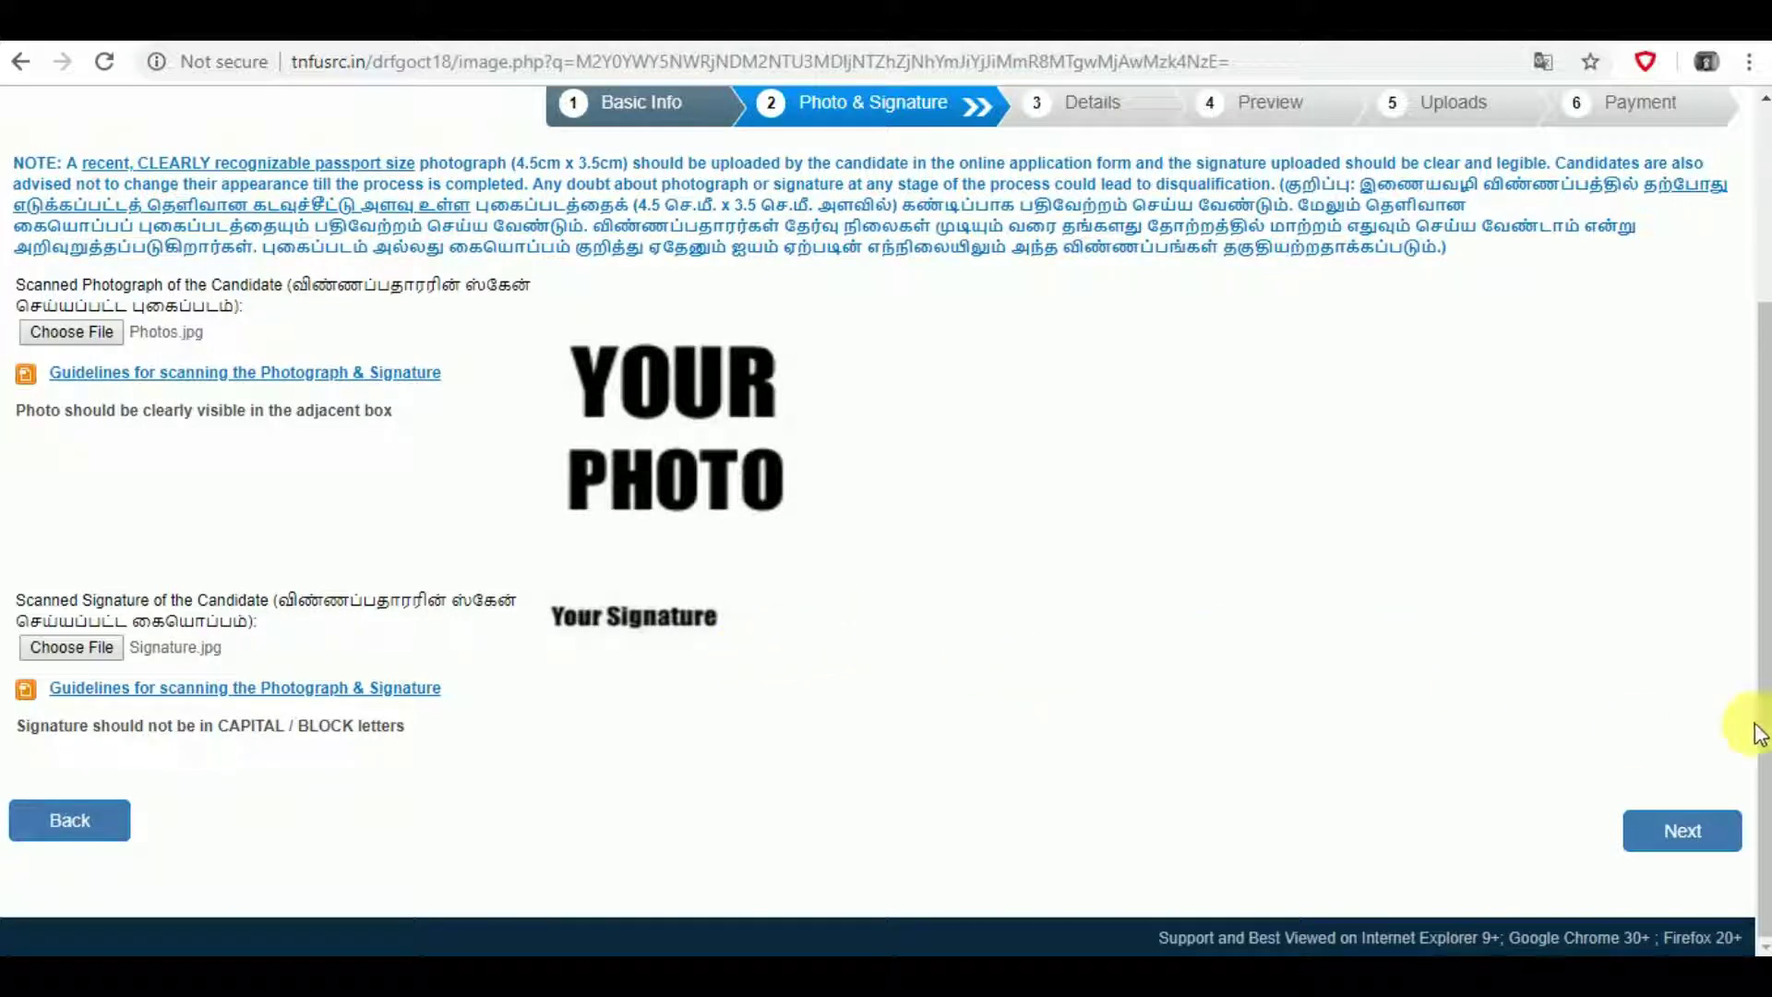
left_click(1694, 840)
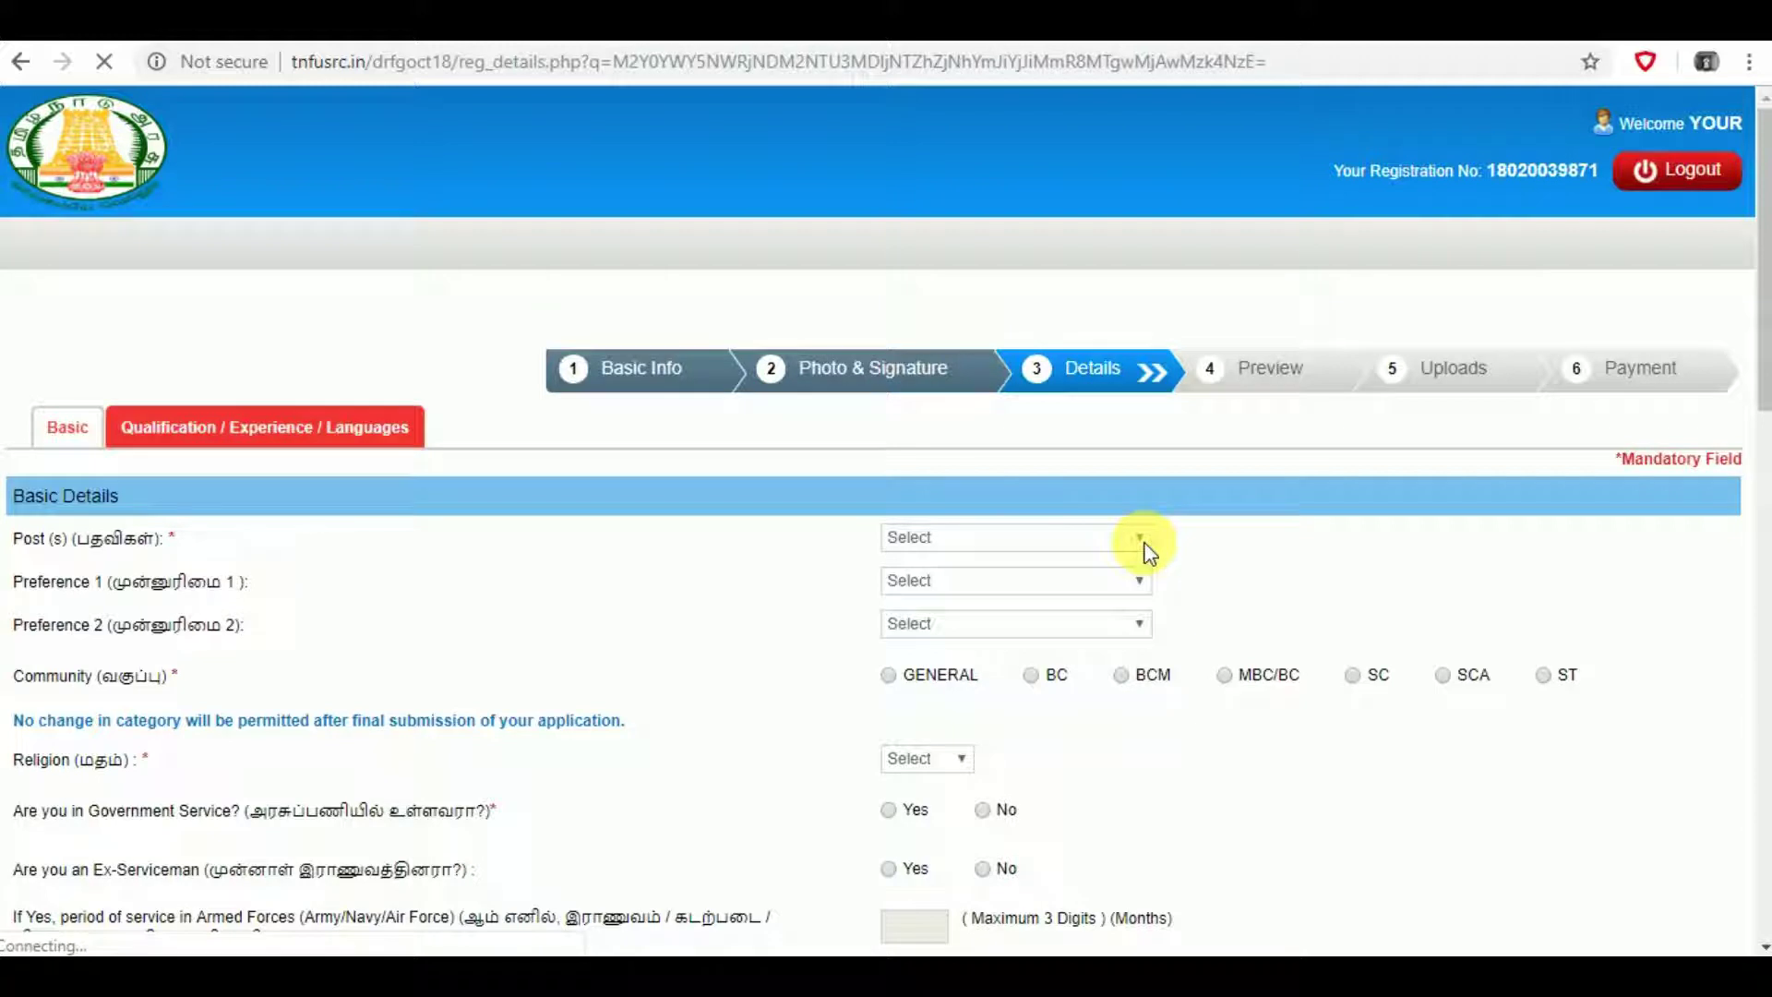
- Select Forest Guard as the post and SC as the community, acknowledging the warning
left_click(1141, 538)
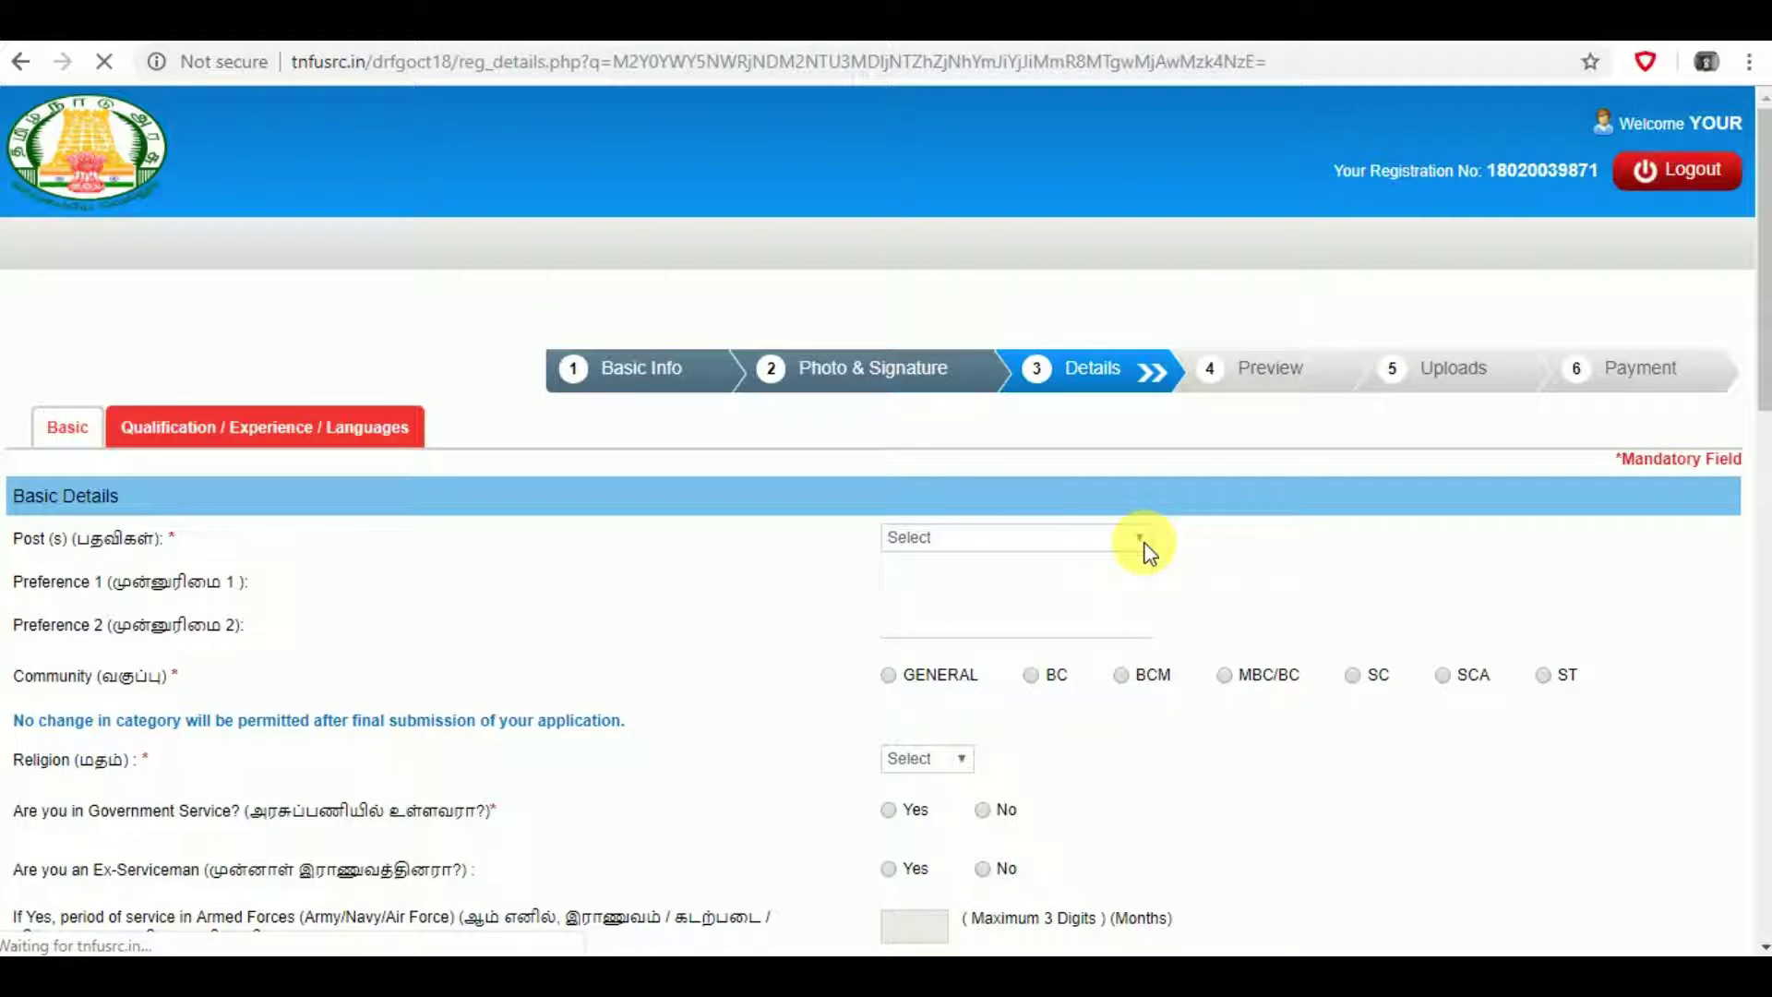
left_click(1016, 565)
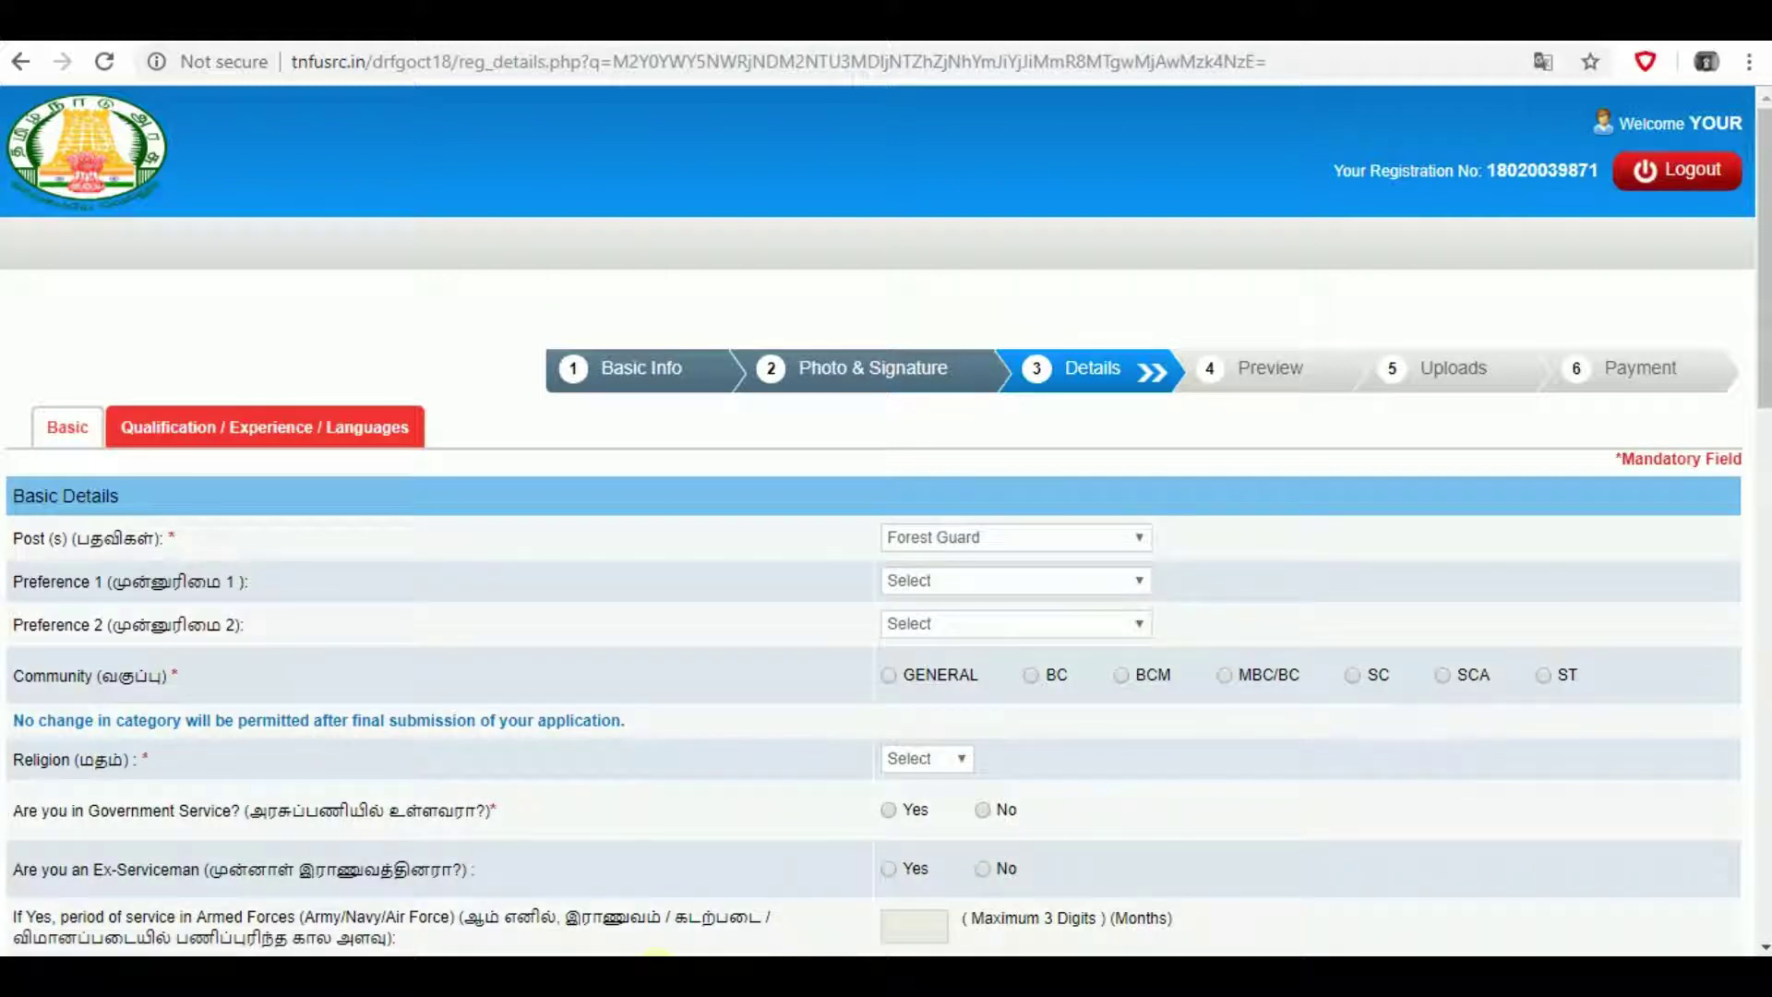
left_click(1354, 678)
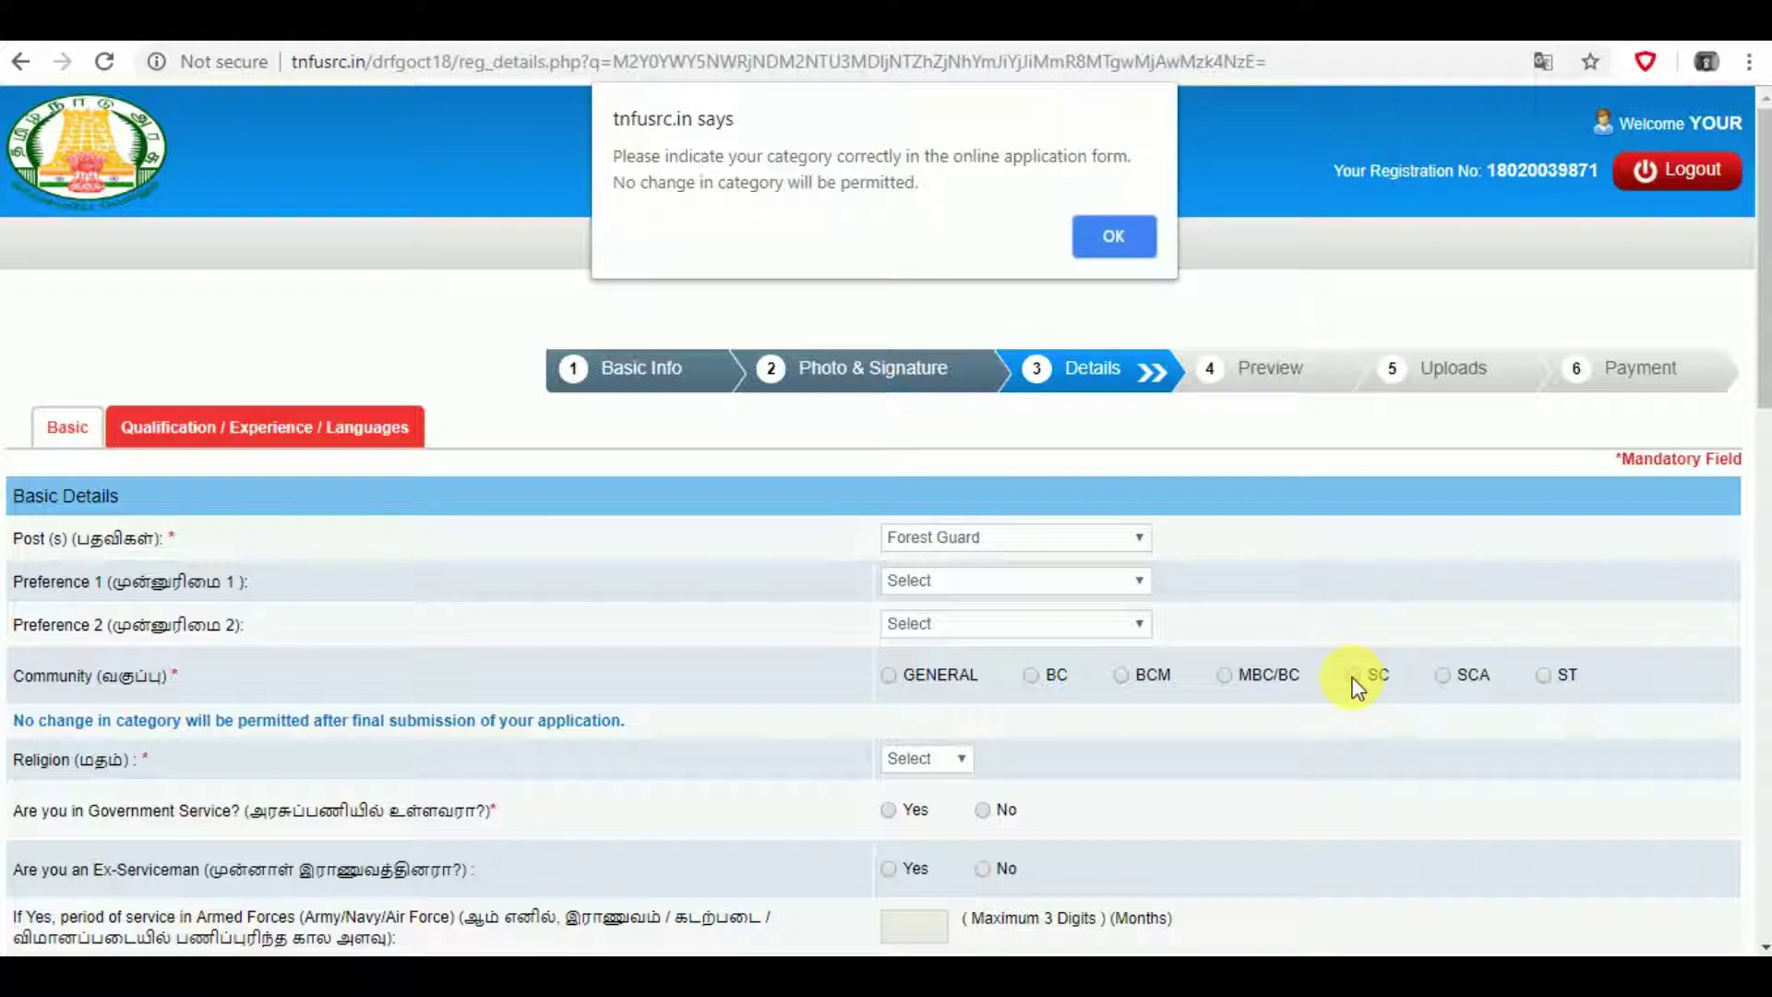
left_click(1114, 242)
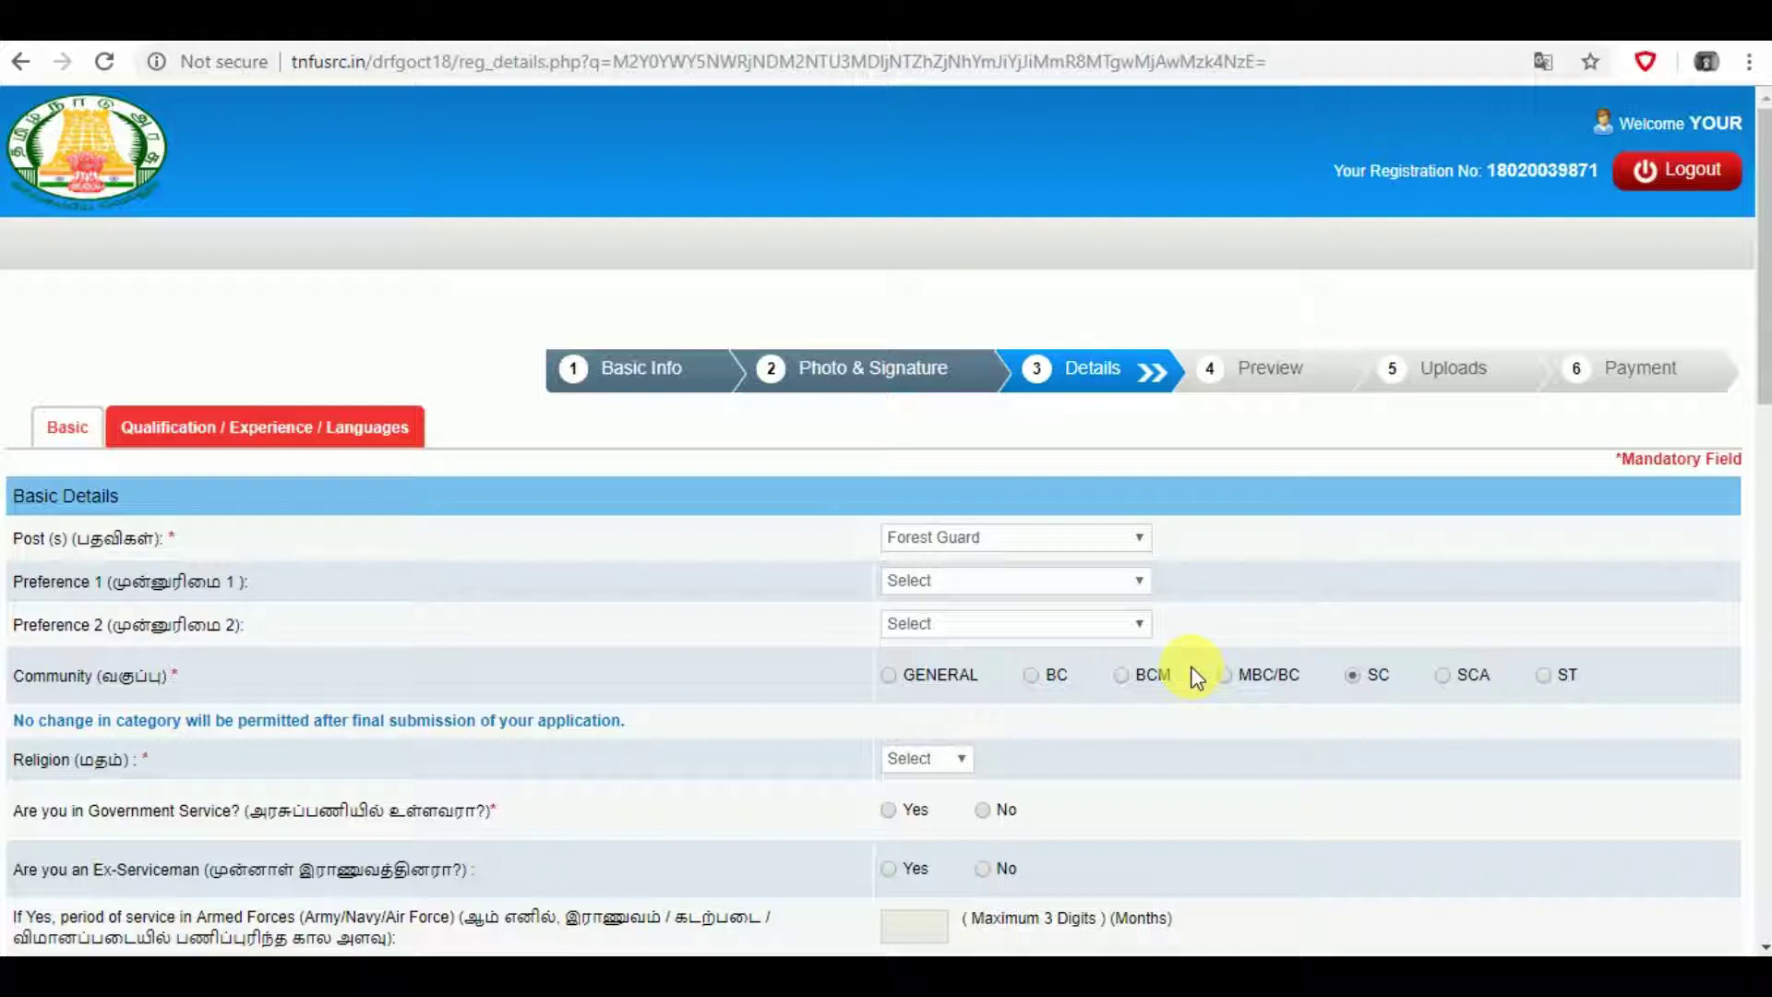
- Set the religion to Hindu
scroll(1193, 662, "down", 3)
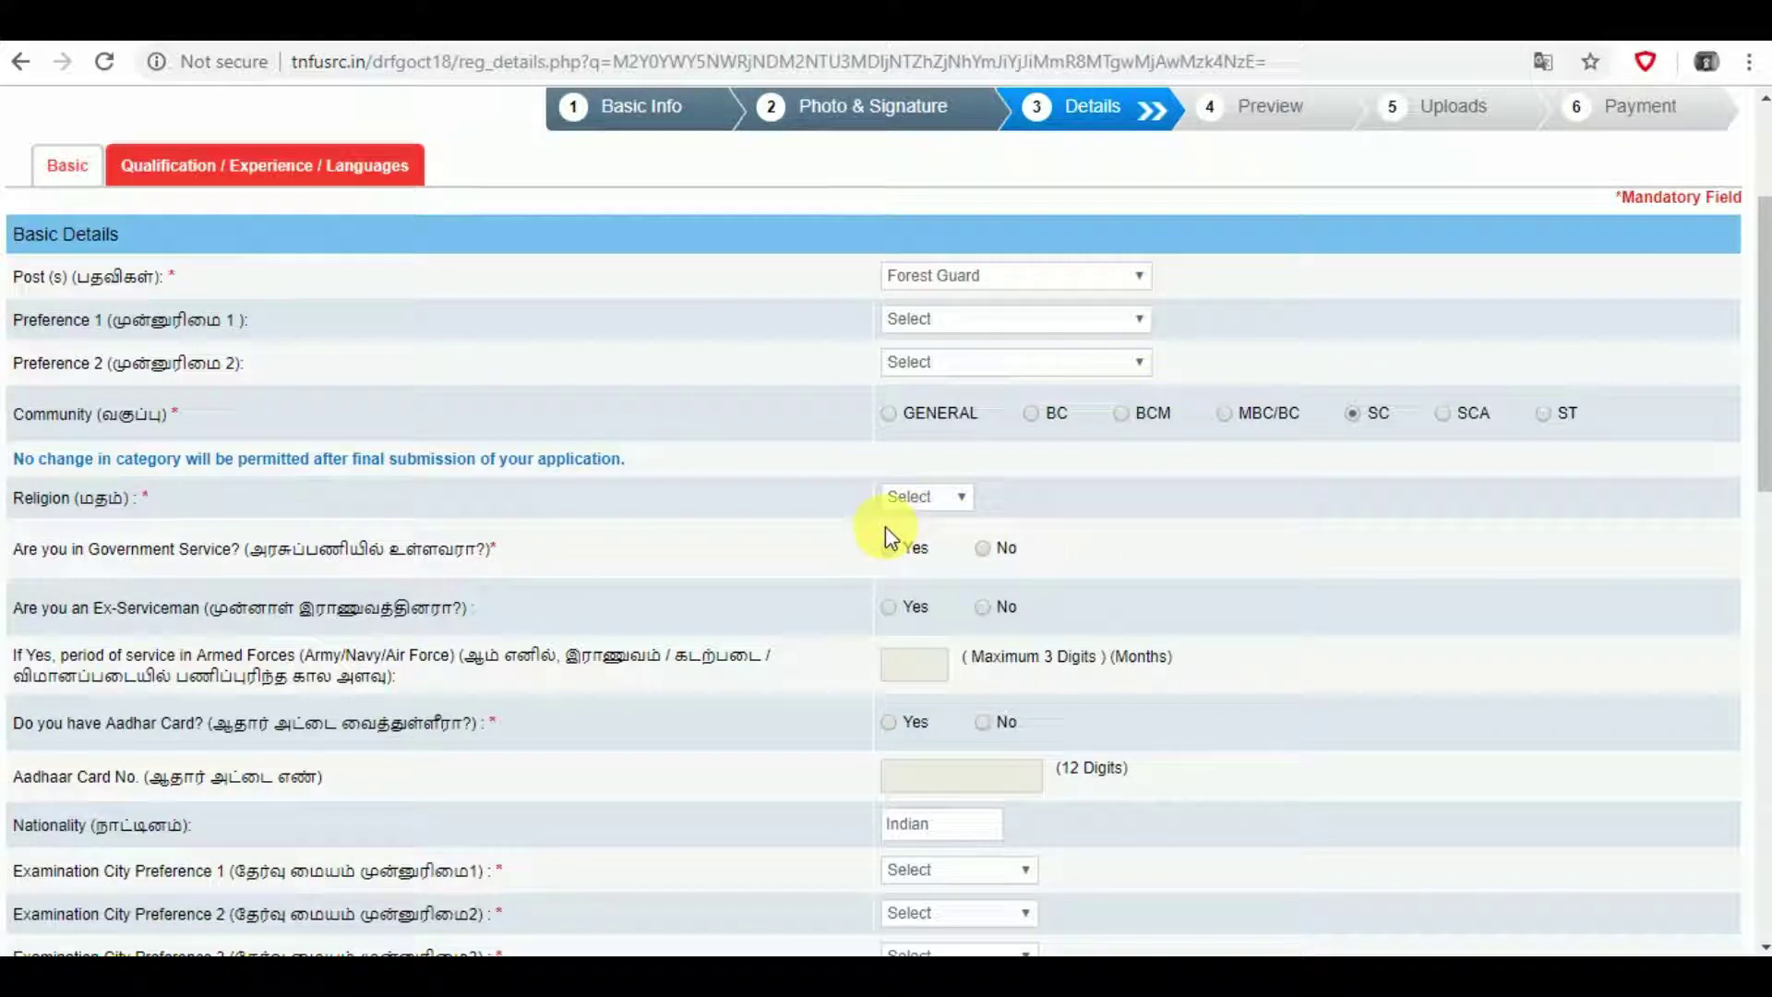
left_click(961, 497)
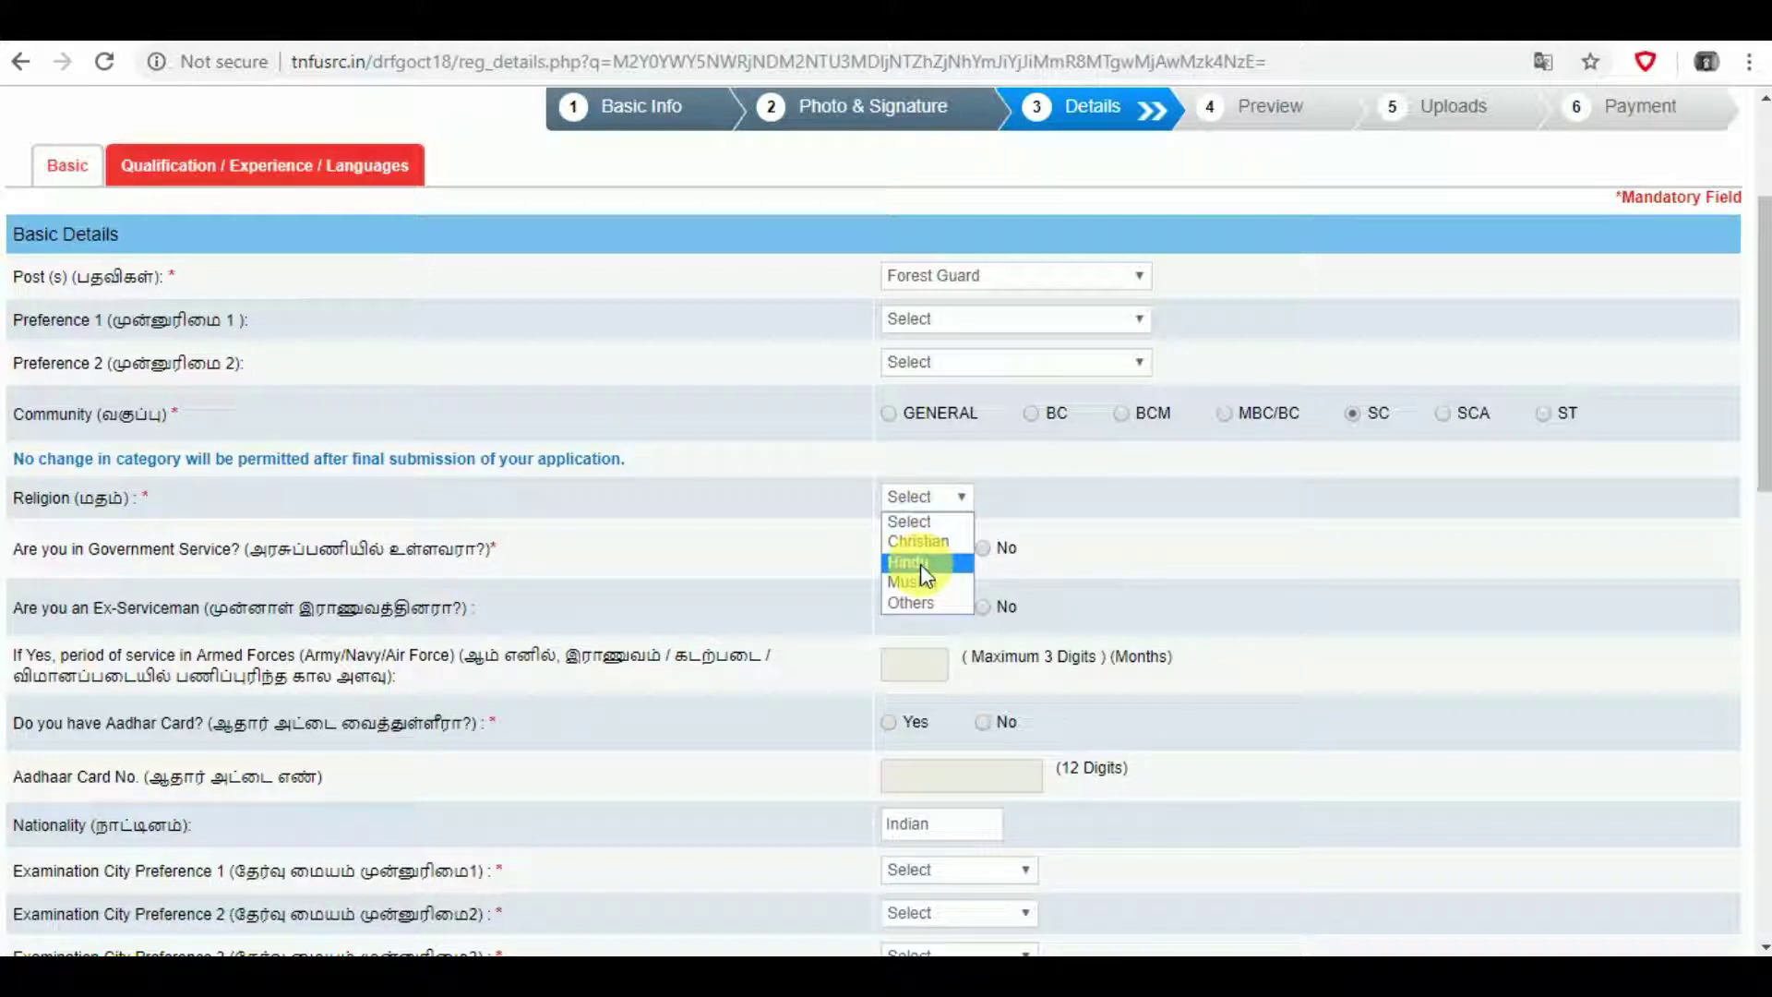
left_click(921, 564)
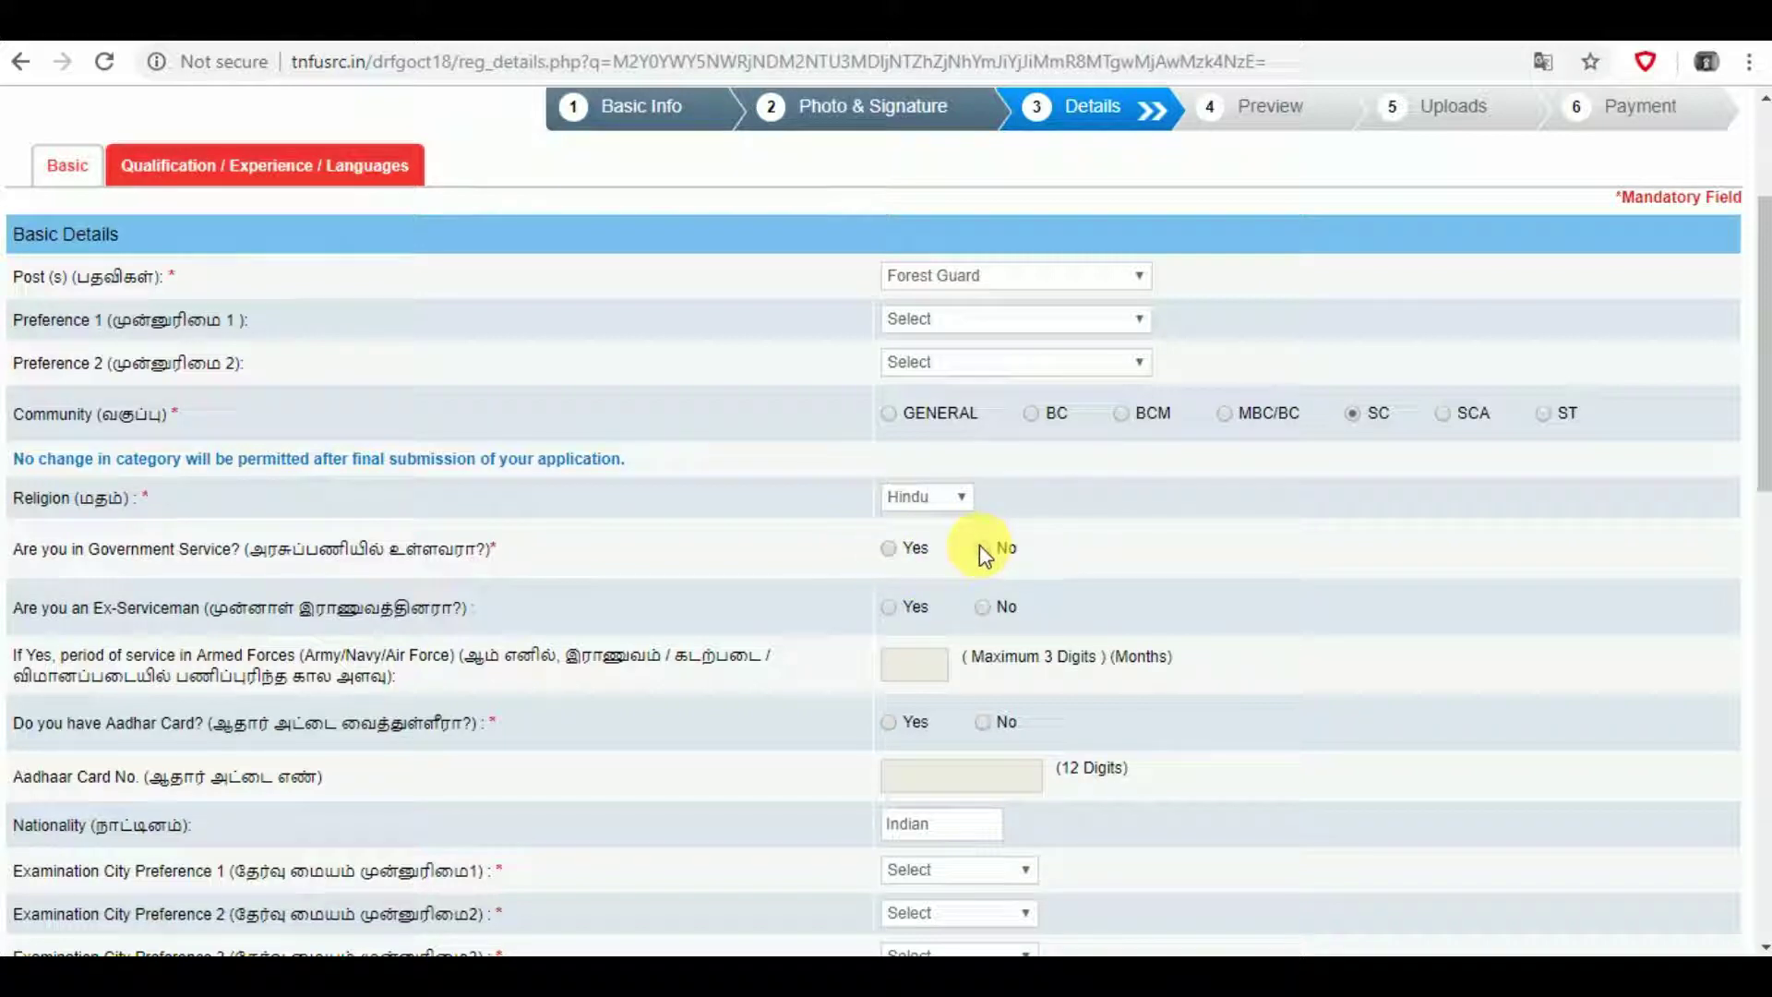
- Answer No to being an ex-serviceman
left_click(982, 608)
scroll(982, 607, "down", 3)
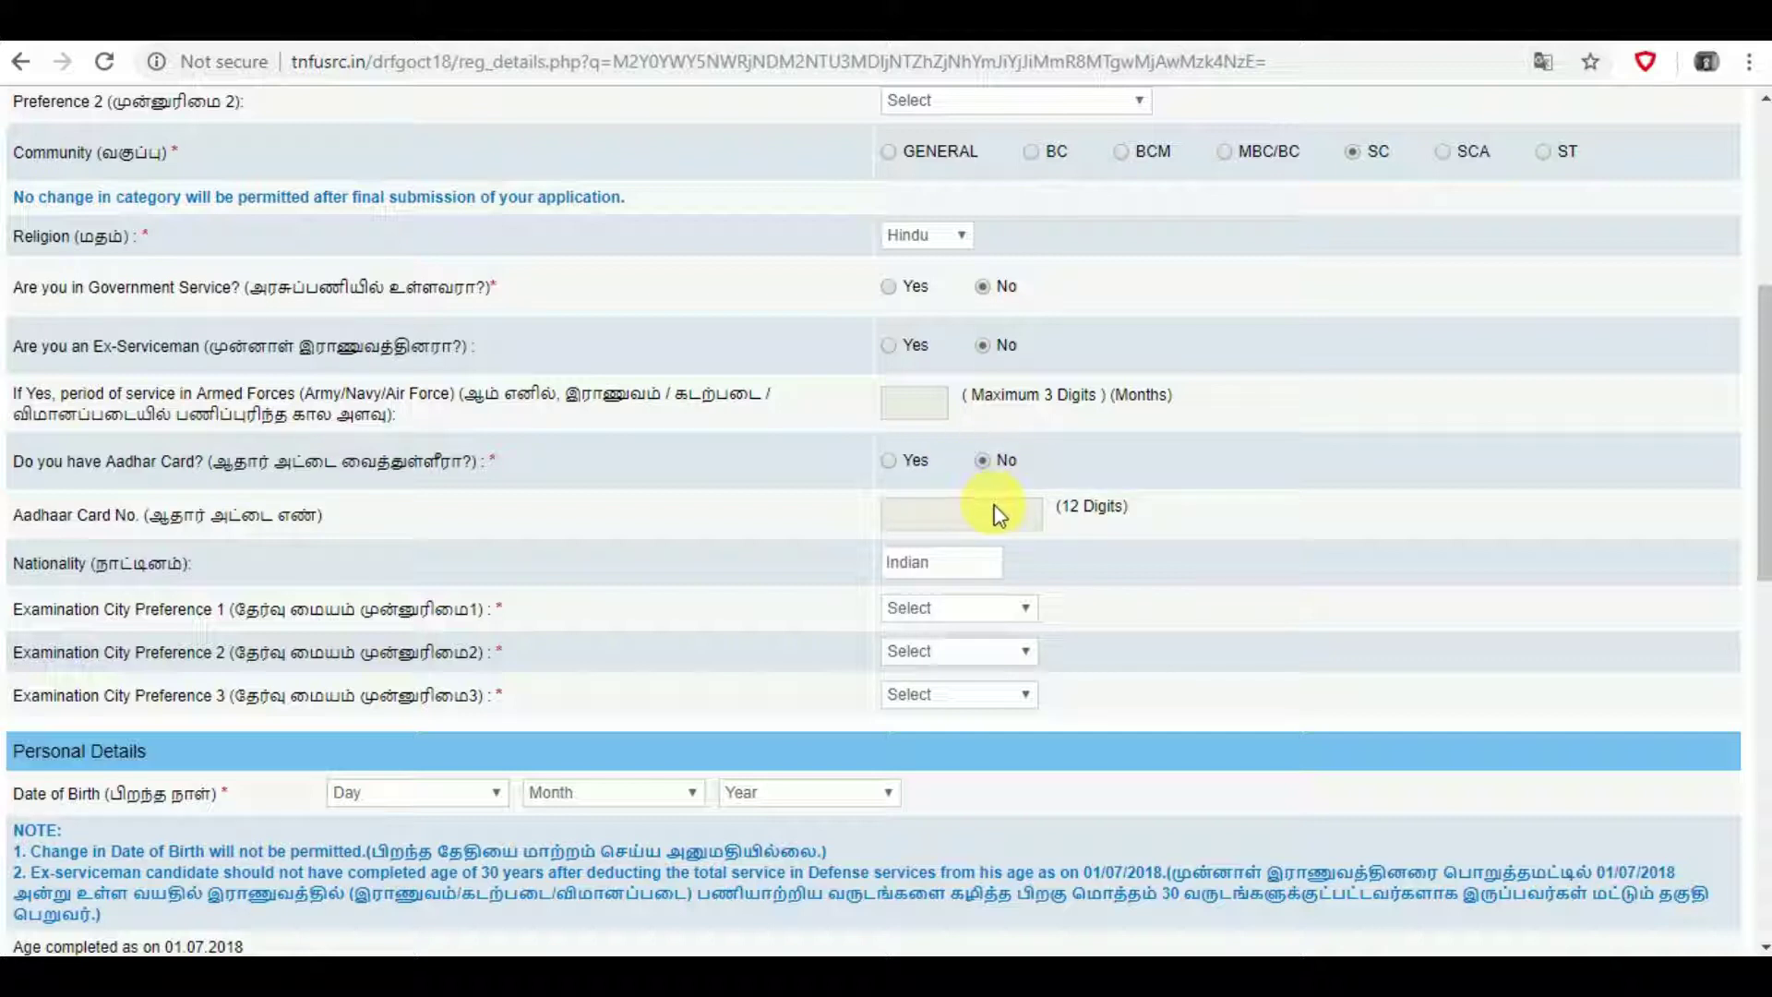
scroll(995, 517, "down", 3)
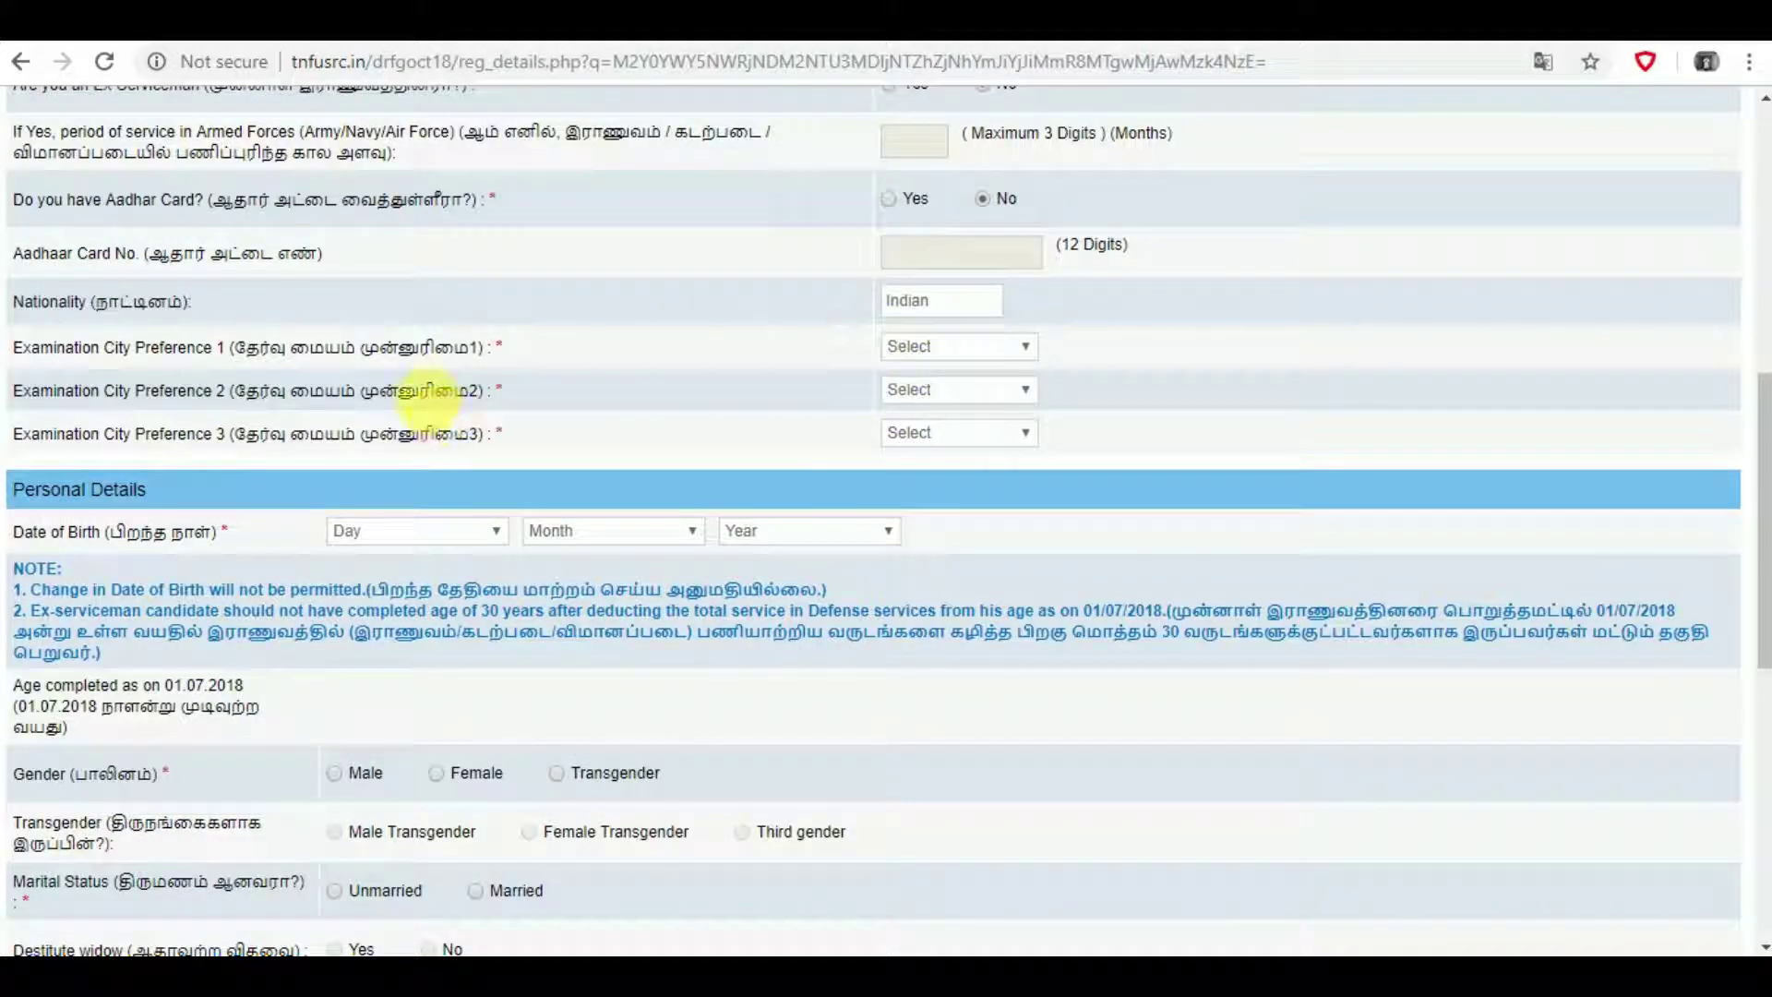
- Set exam city preferences 1–3 to Chennai, Coimbatore and Kanchipuram
left_click(955, 348)
left_click(947, 412)
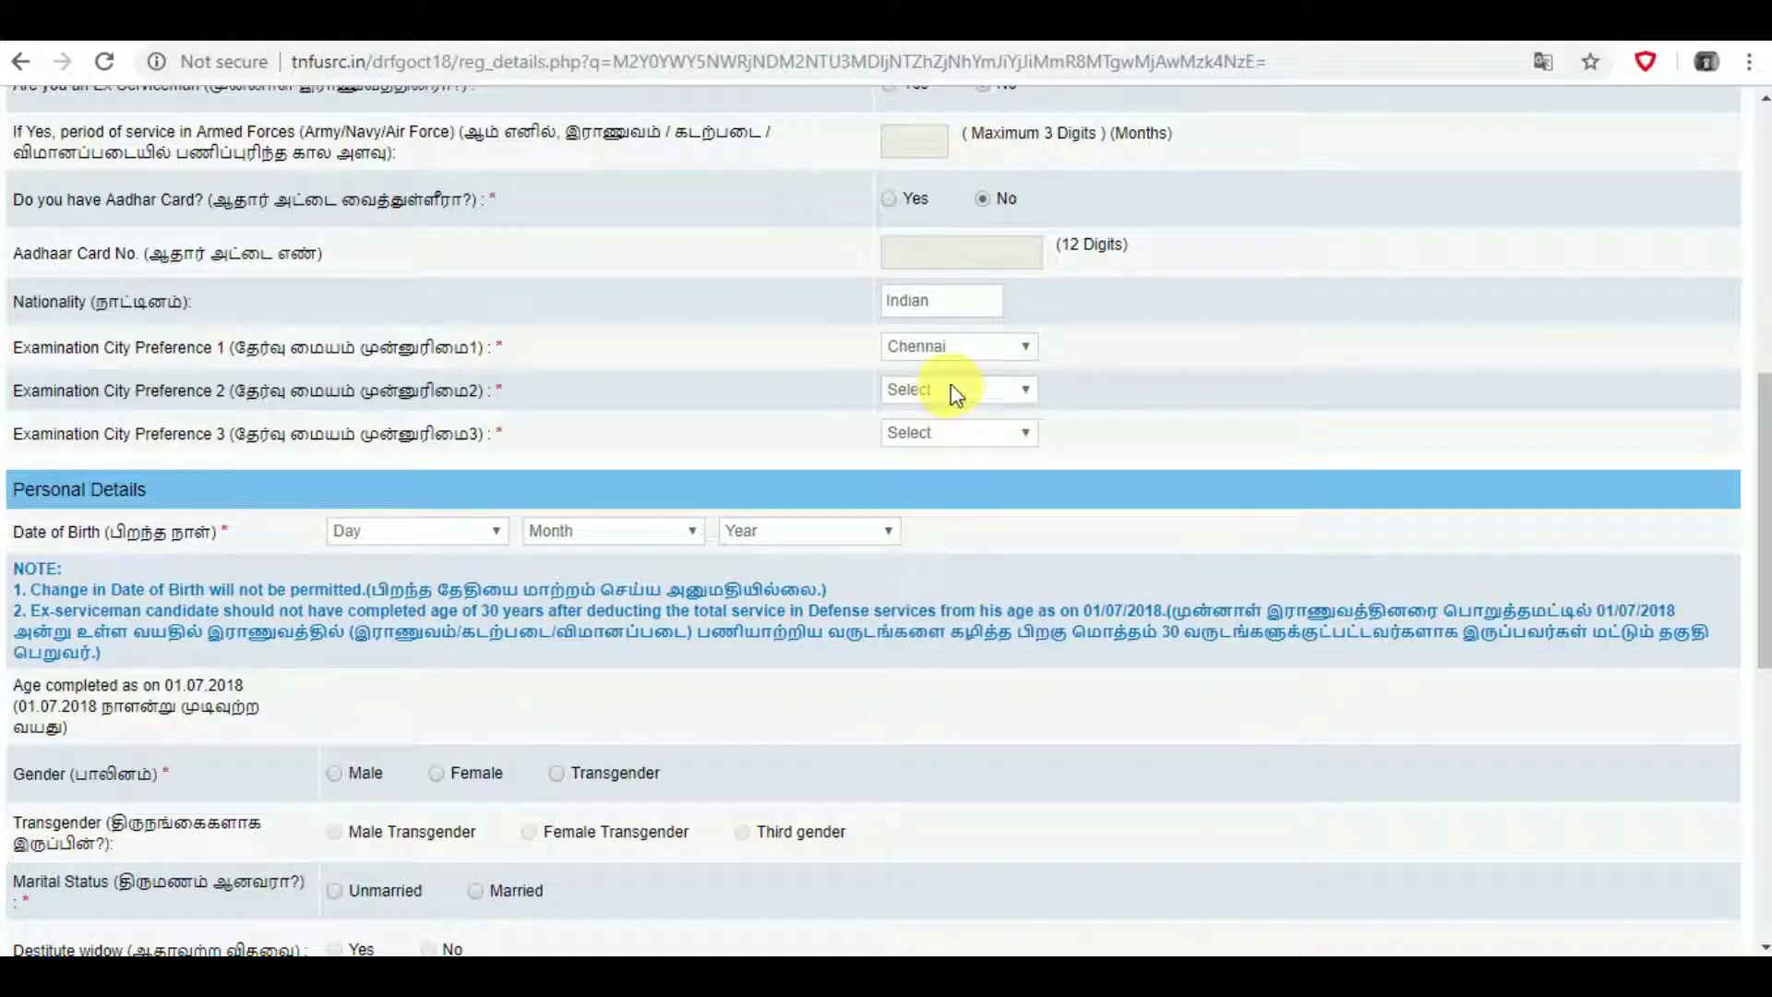
left_click(954, 391)
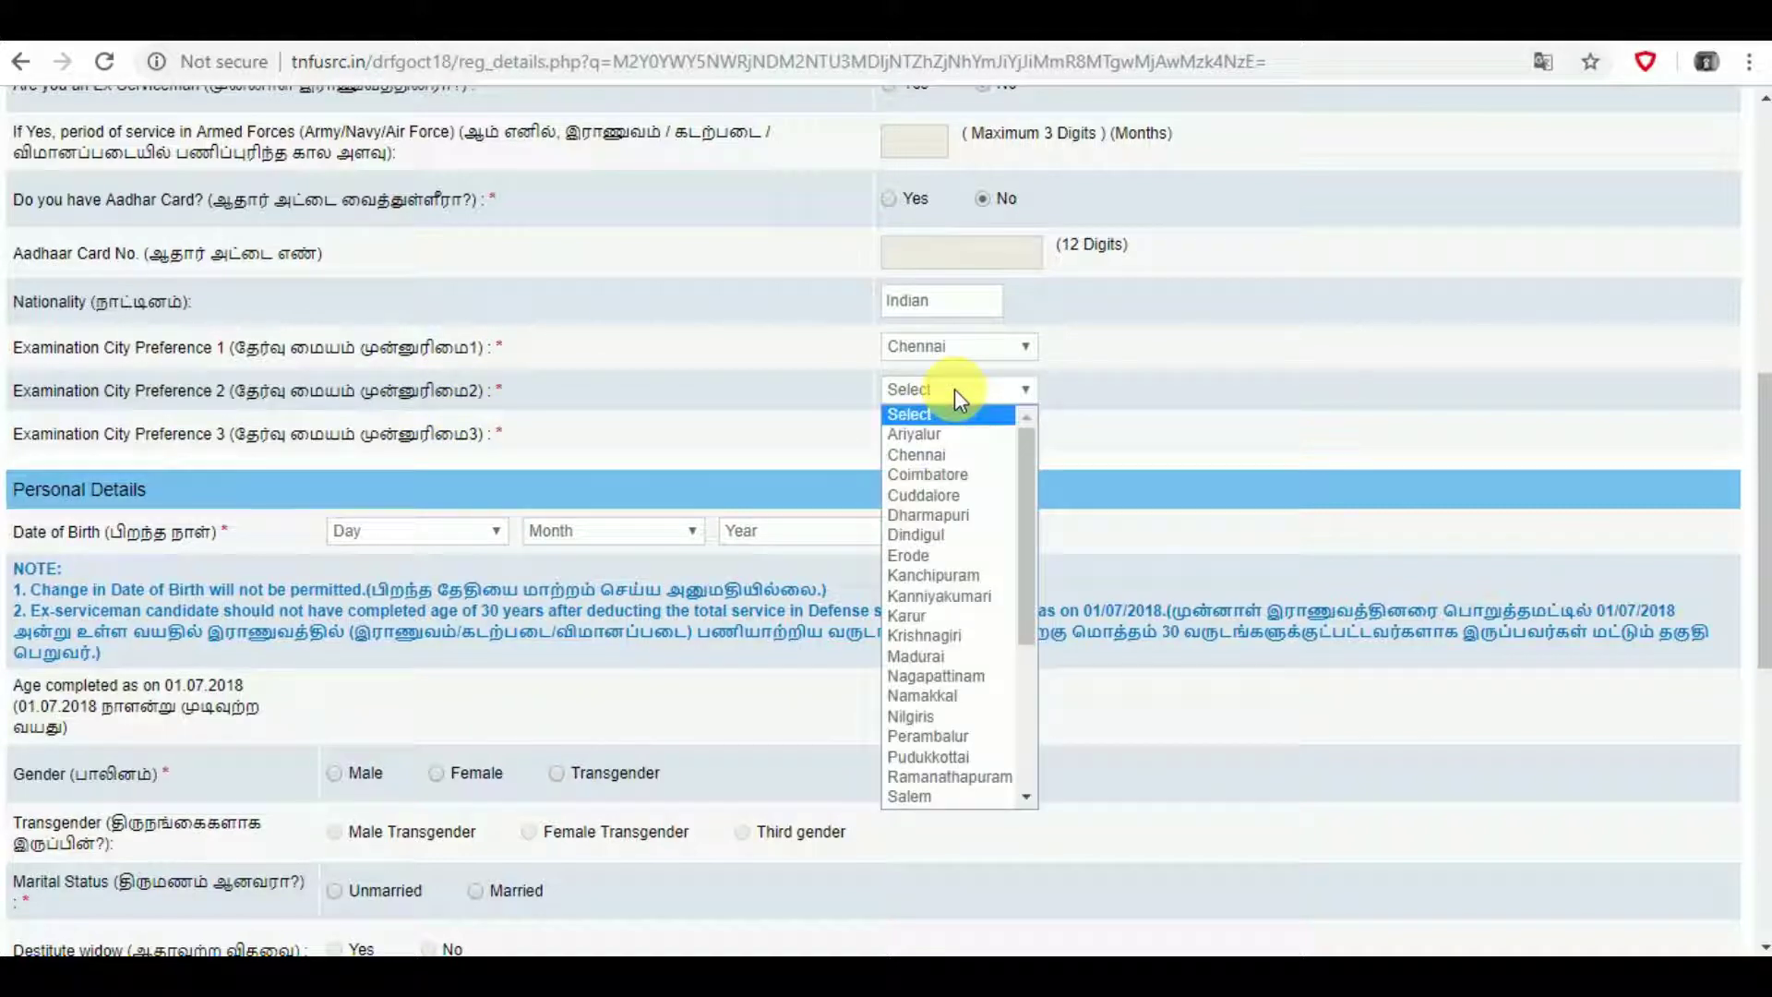
left_click(950, 472)
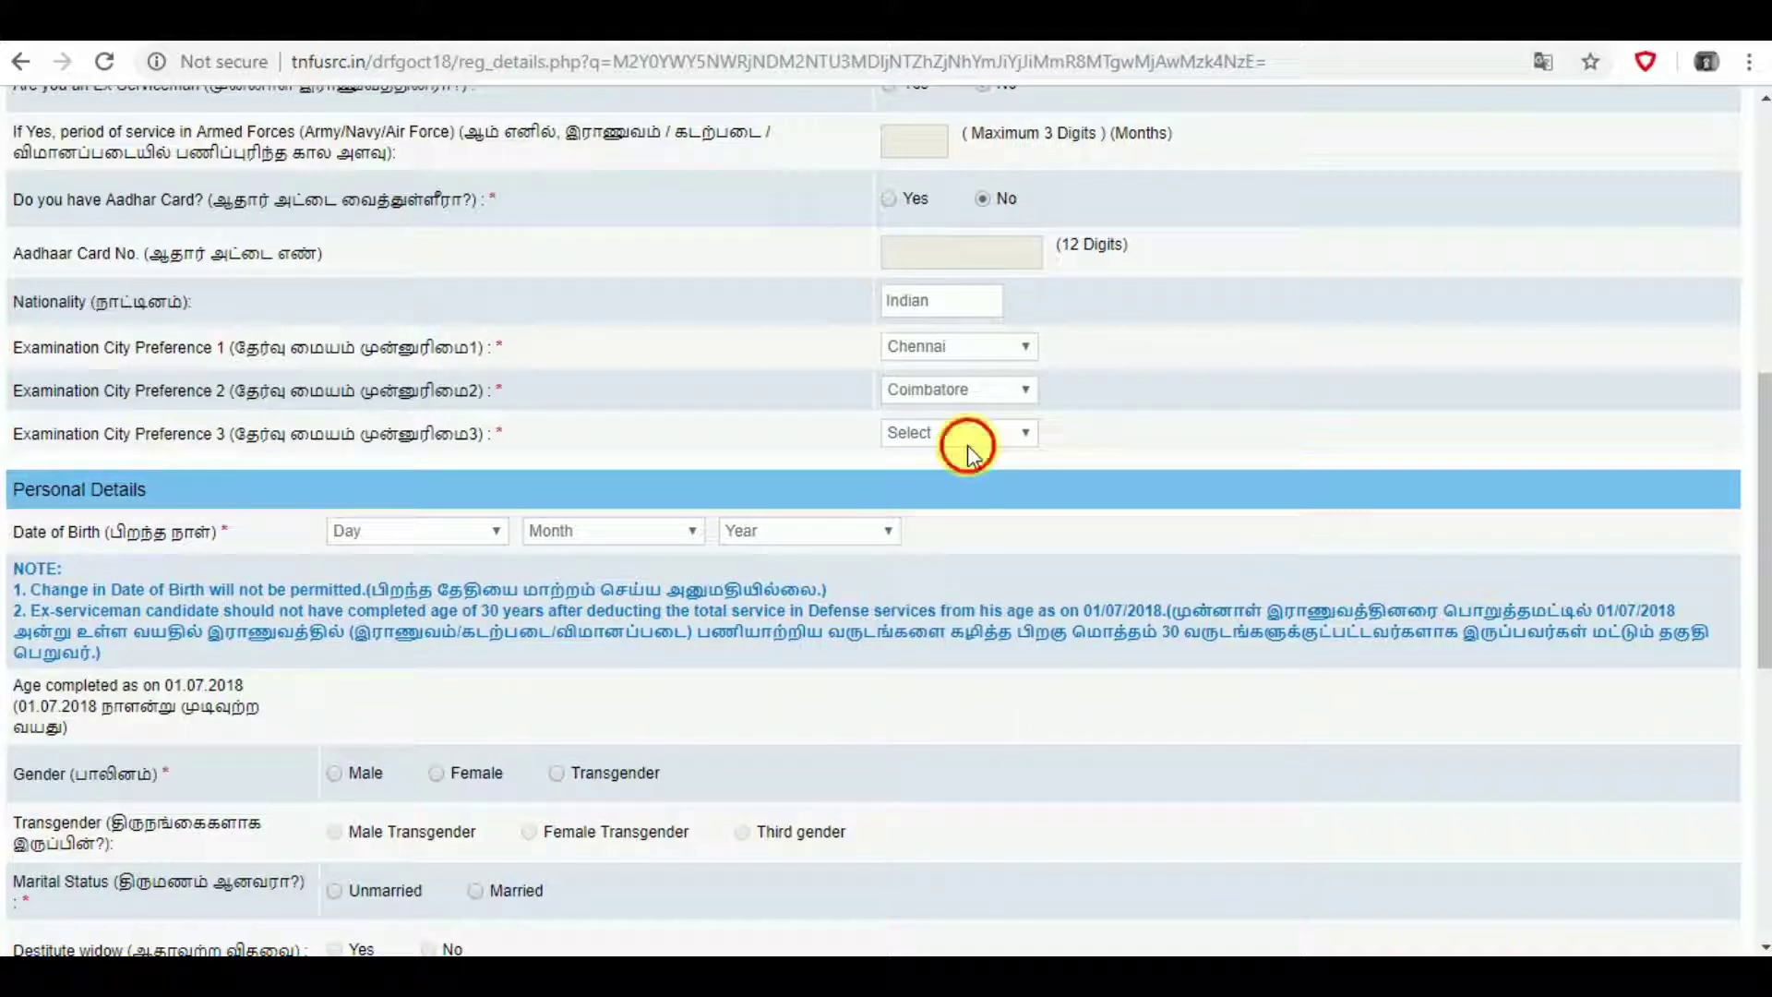
left_click(967, 450)
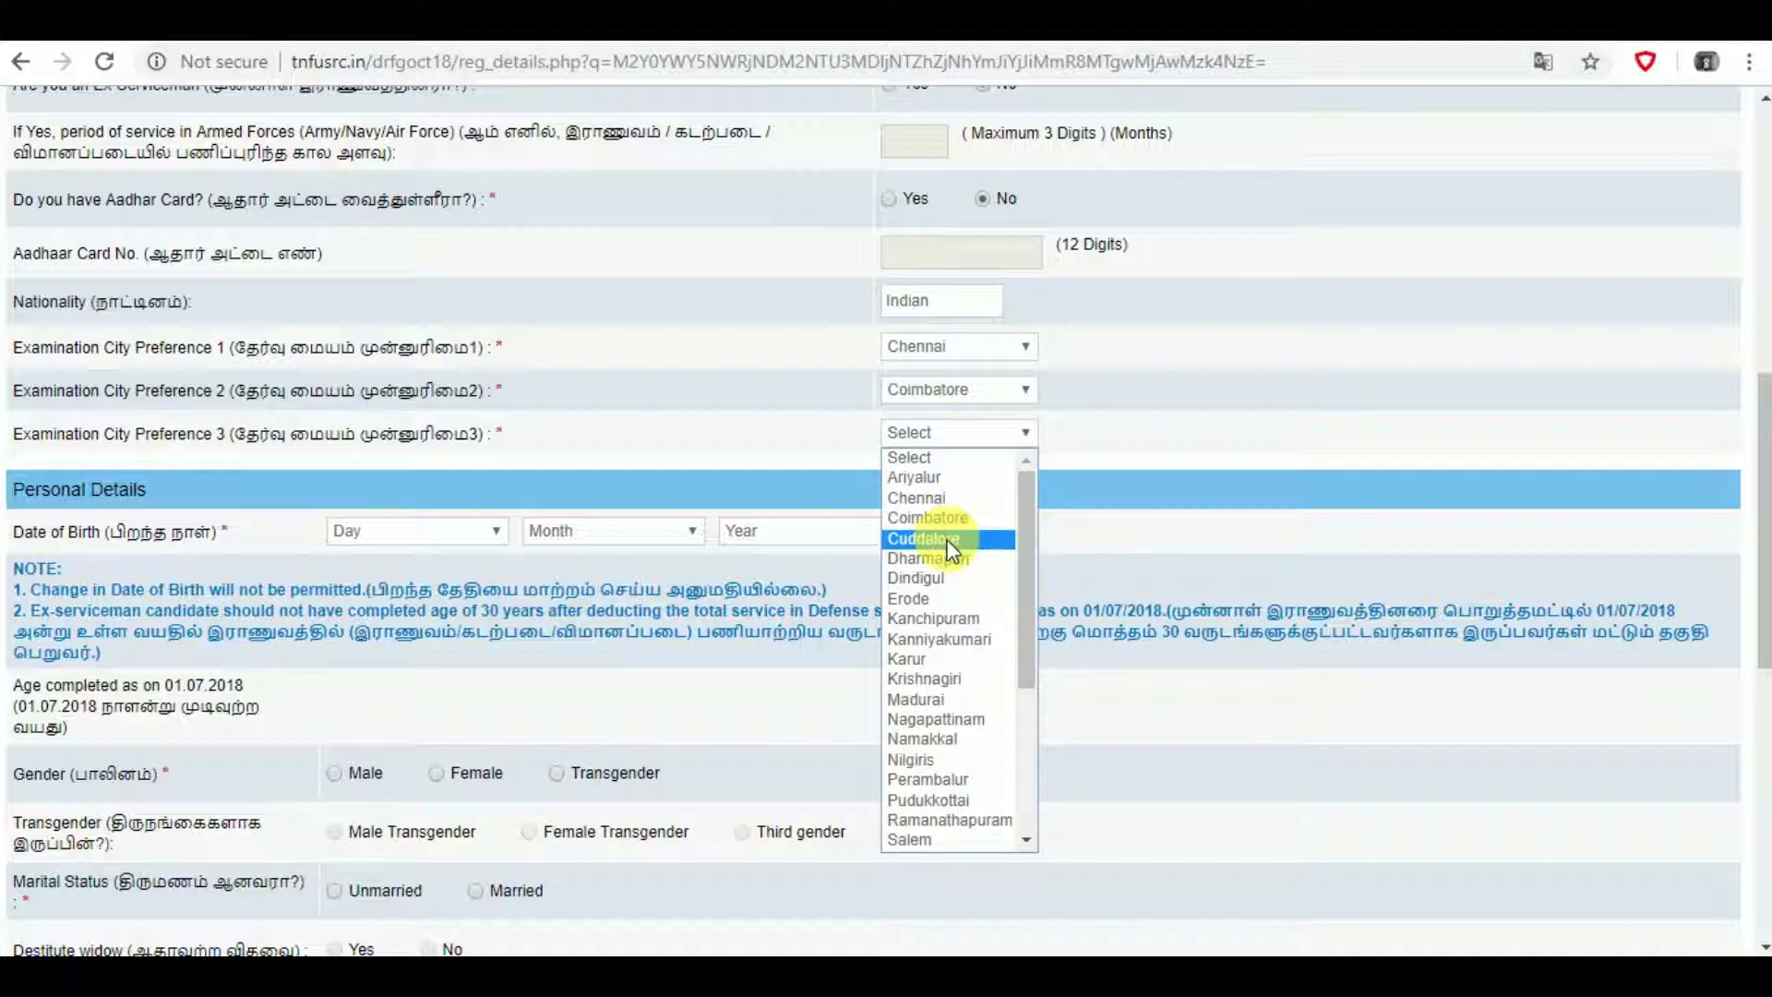
left_click(920, 624)
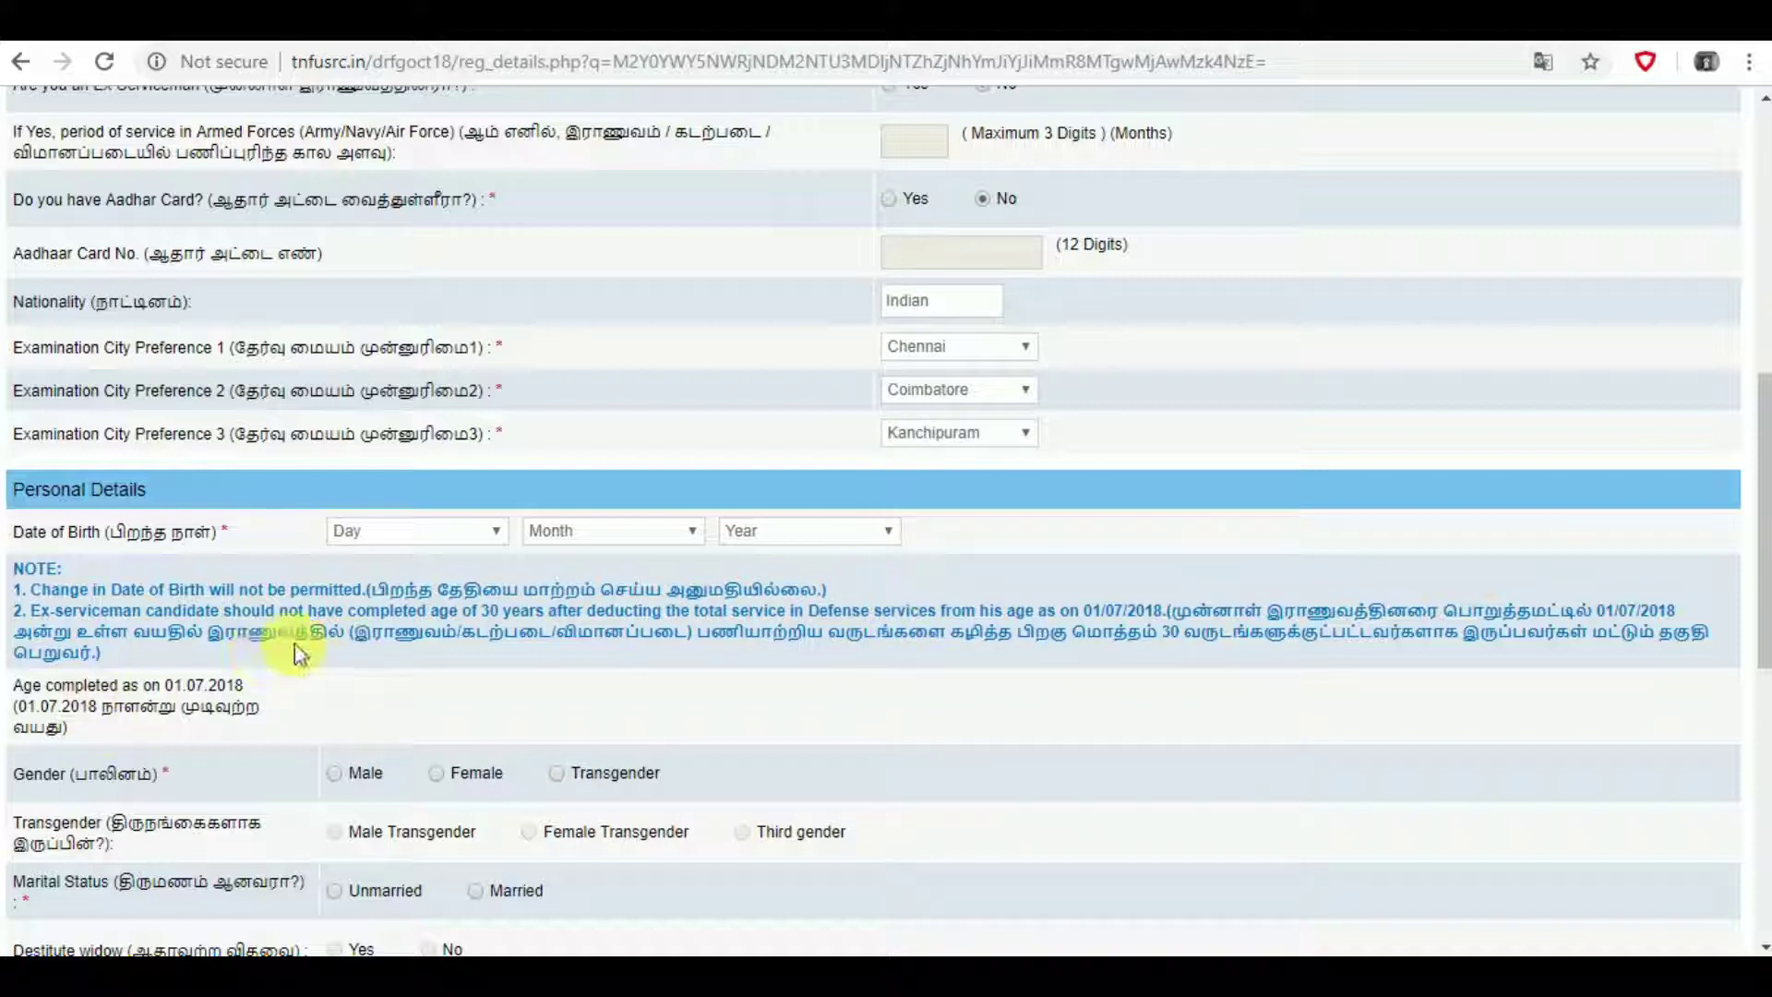
- Set the date of birth dropdowns to 15, July and 1996
left_click(489, 534)
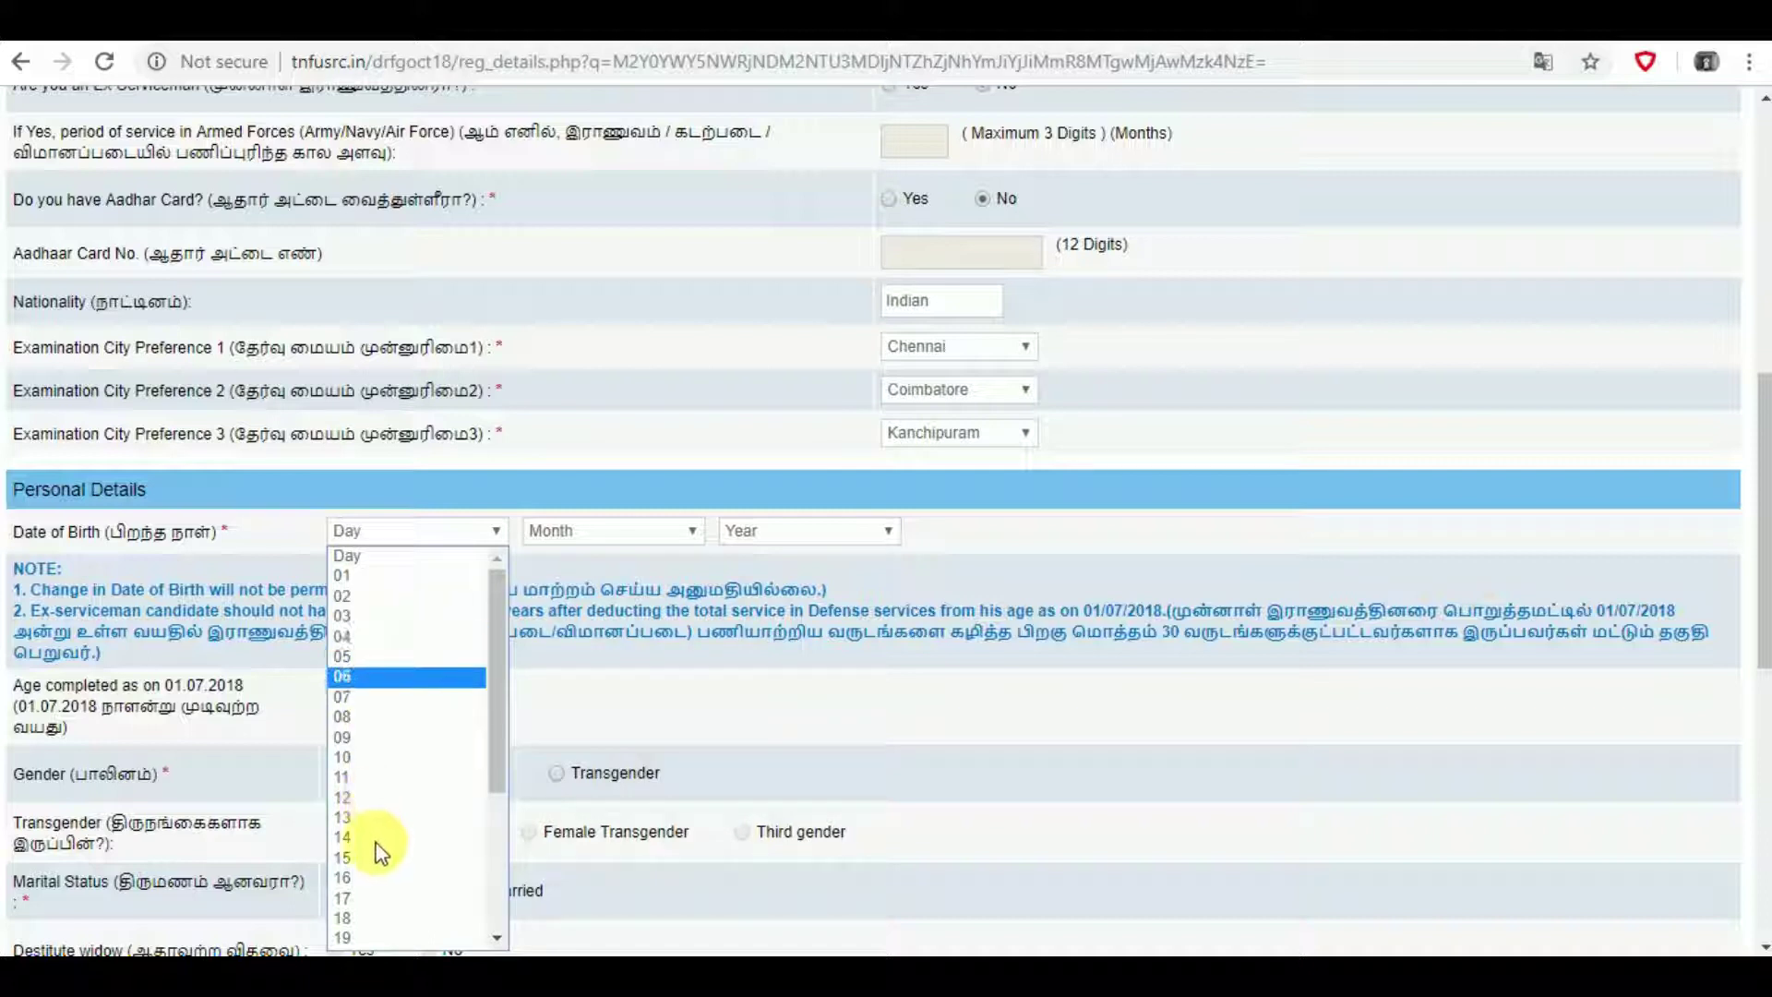
key("Escape")
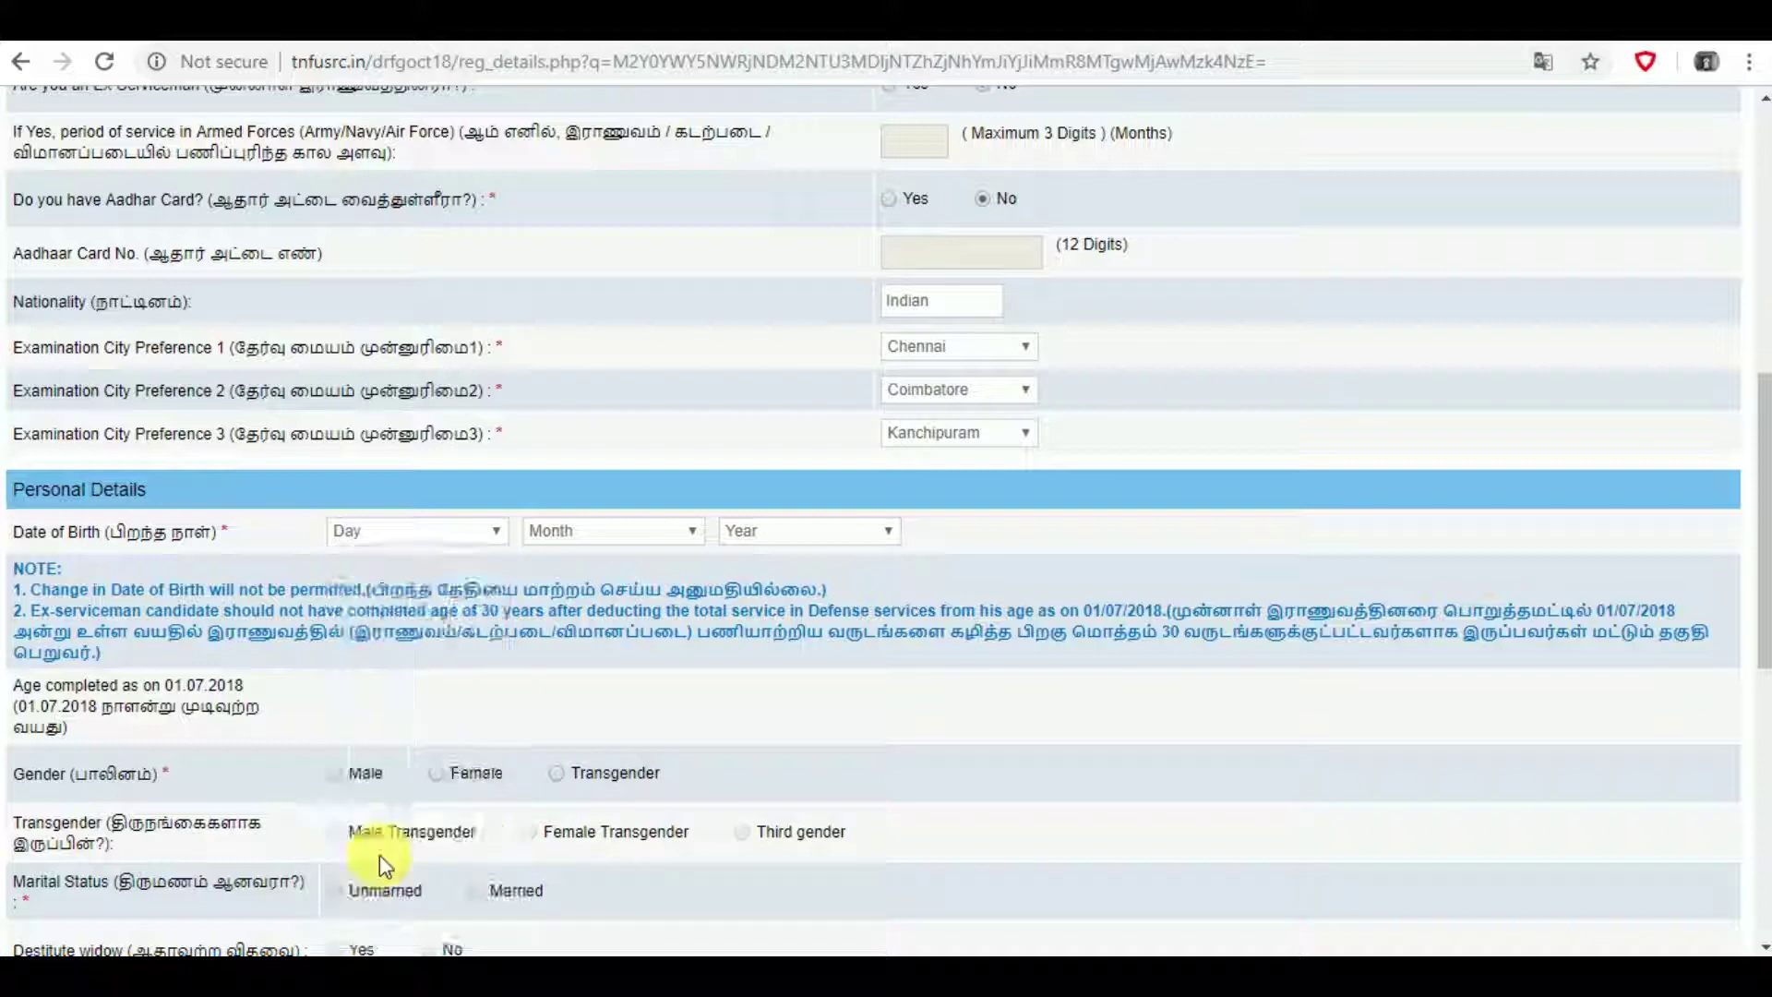
left_click(692, 531)
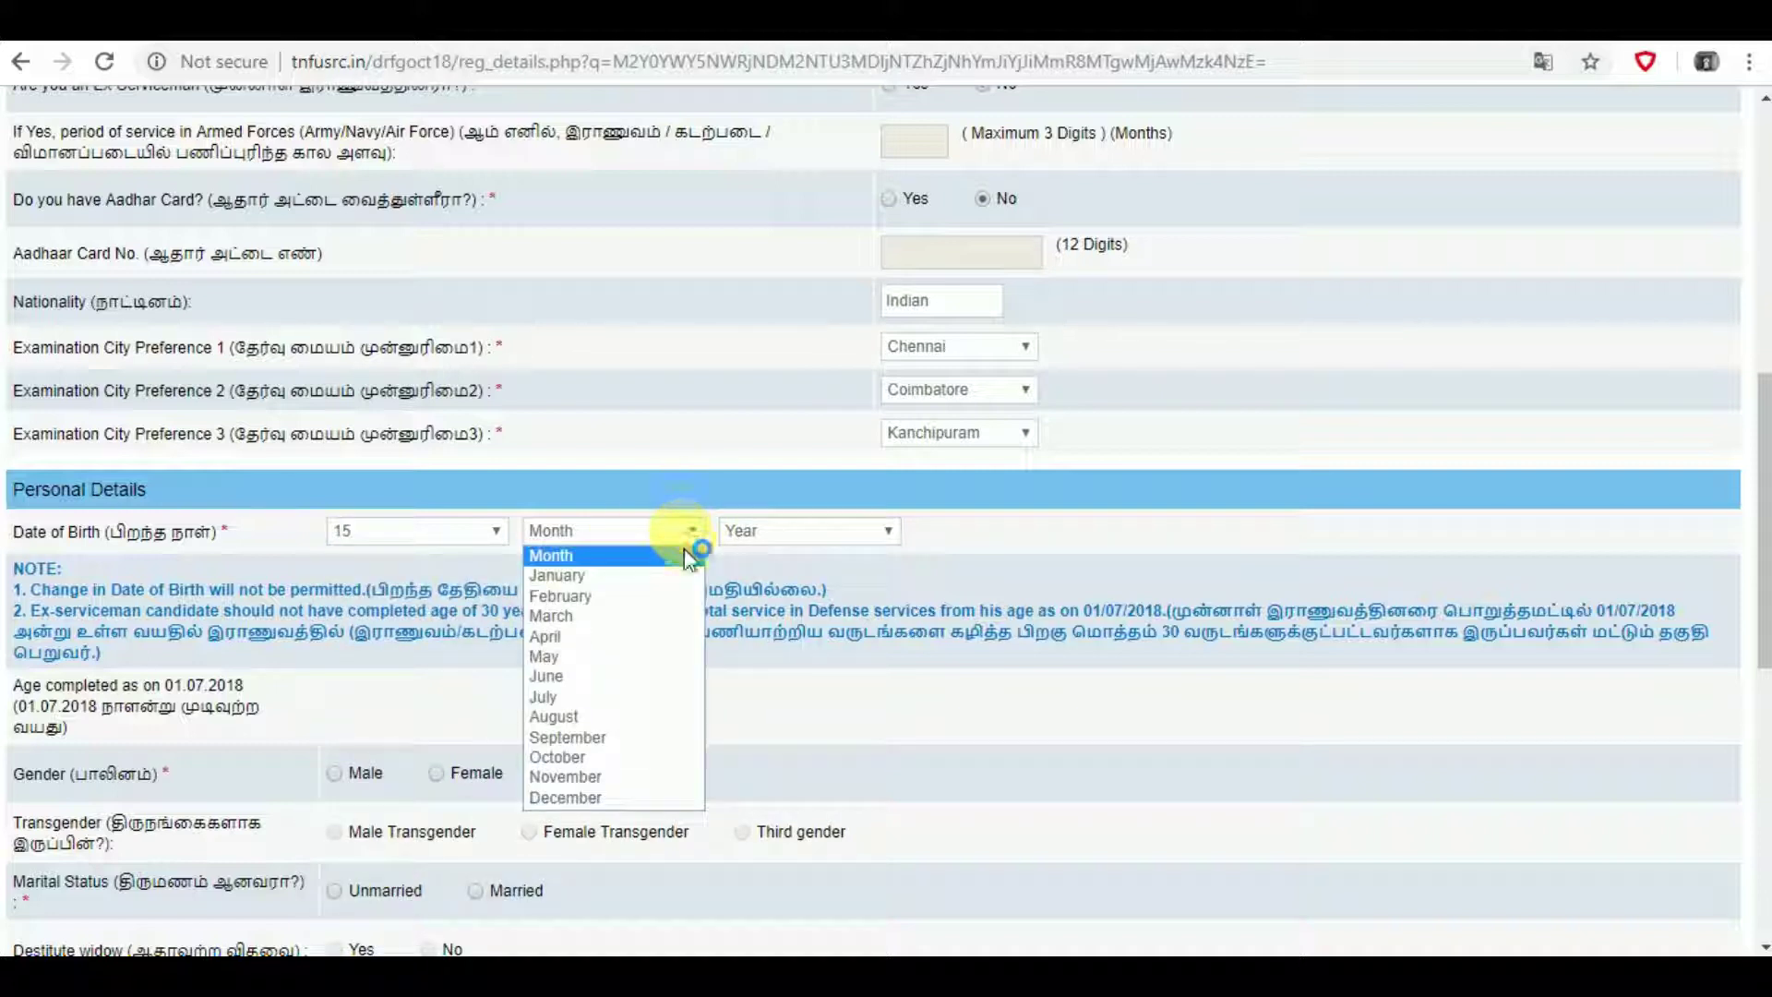
left_click(624, 699)
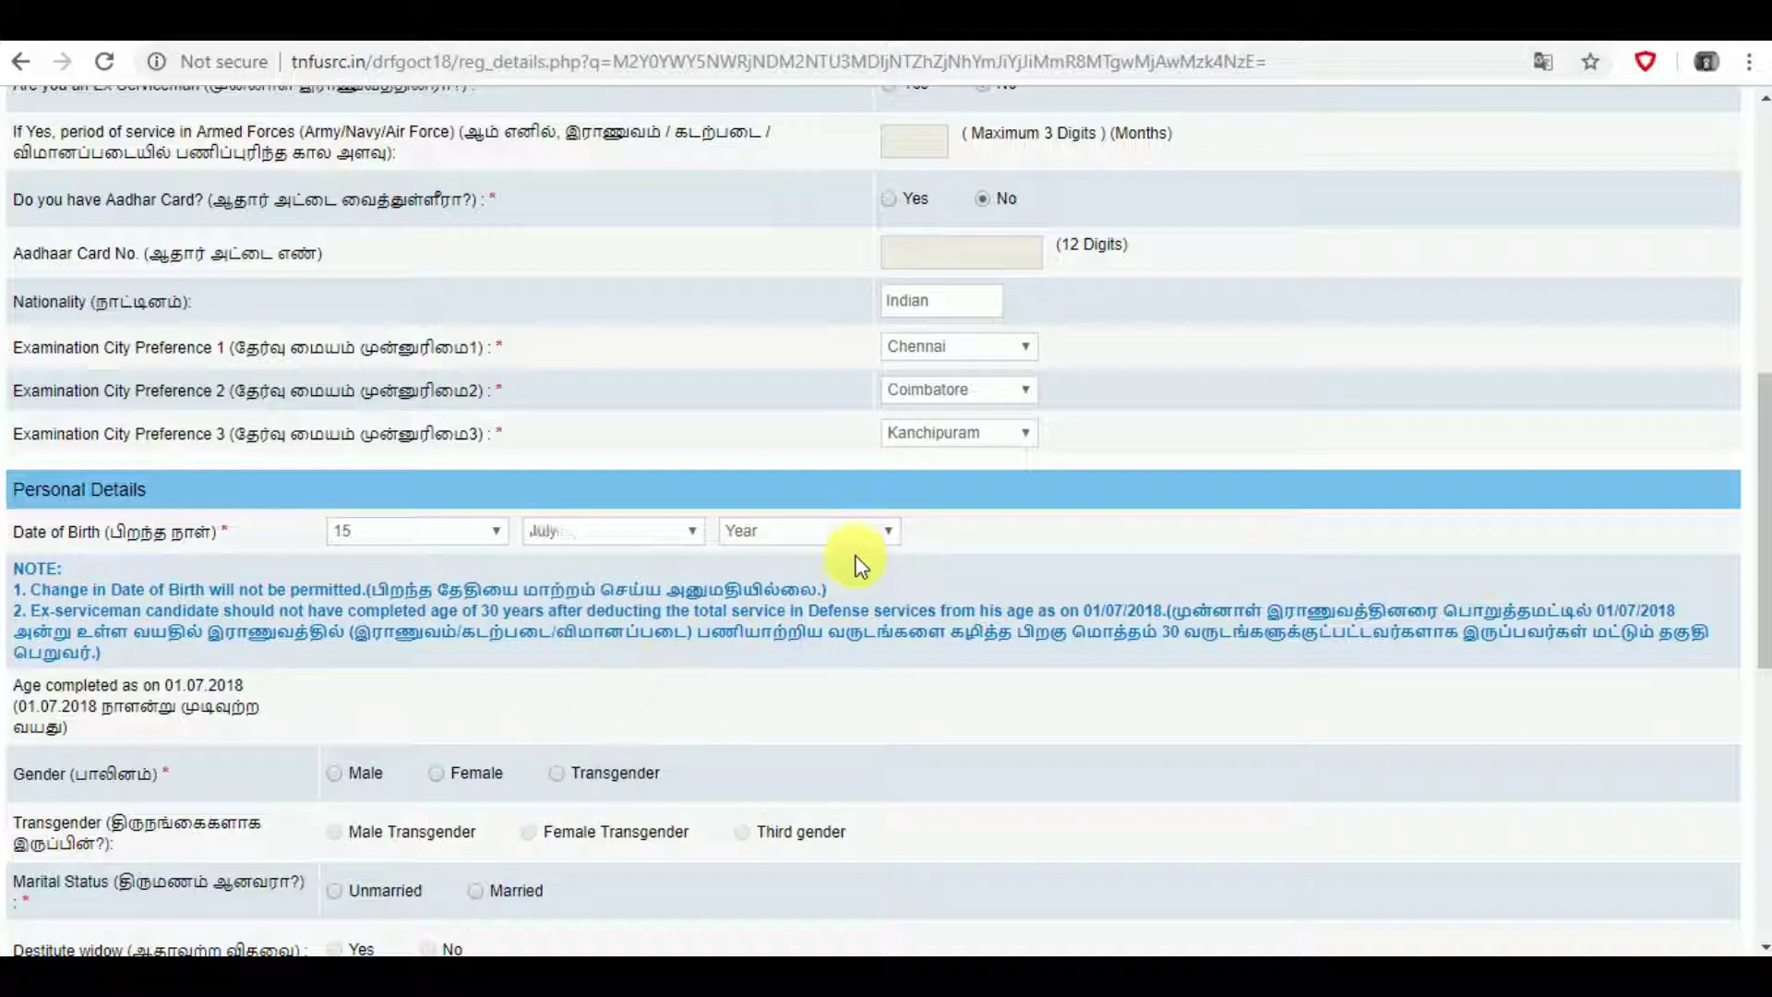
left_click(873, 532)
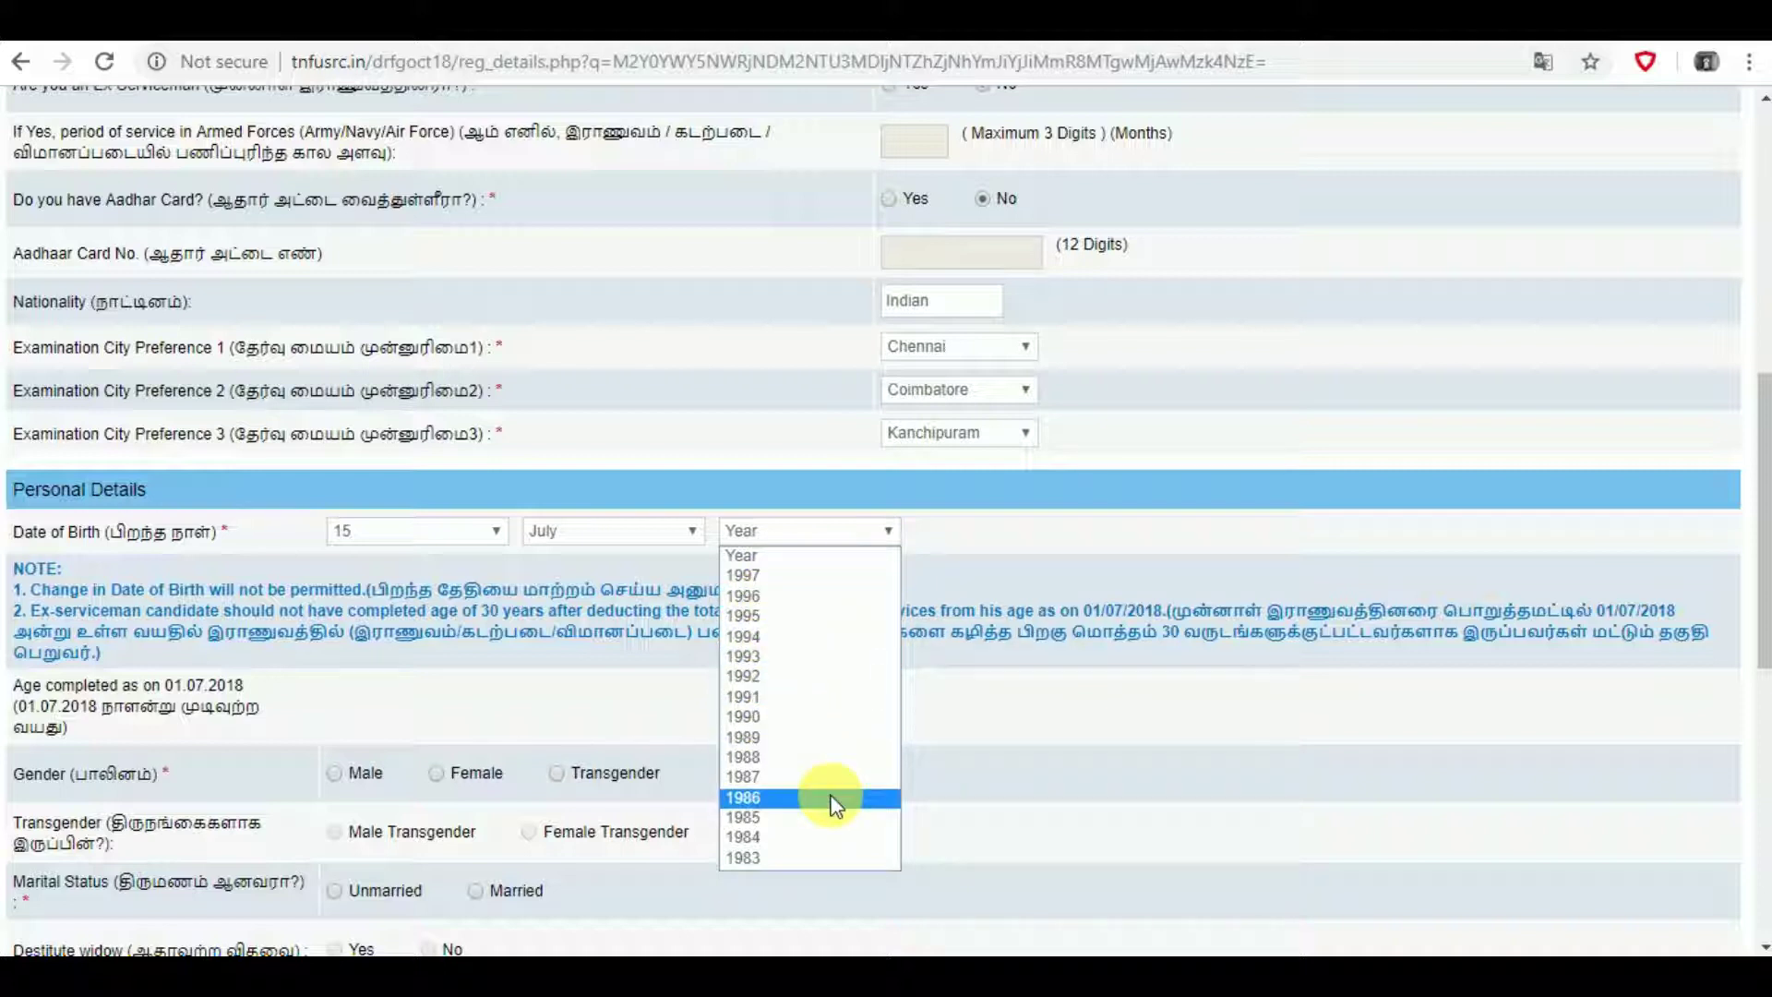
left_click(850, 601)
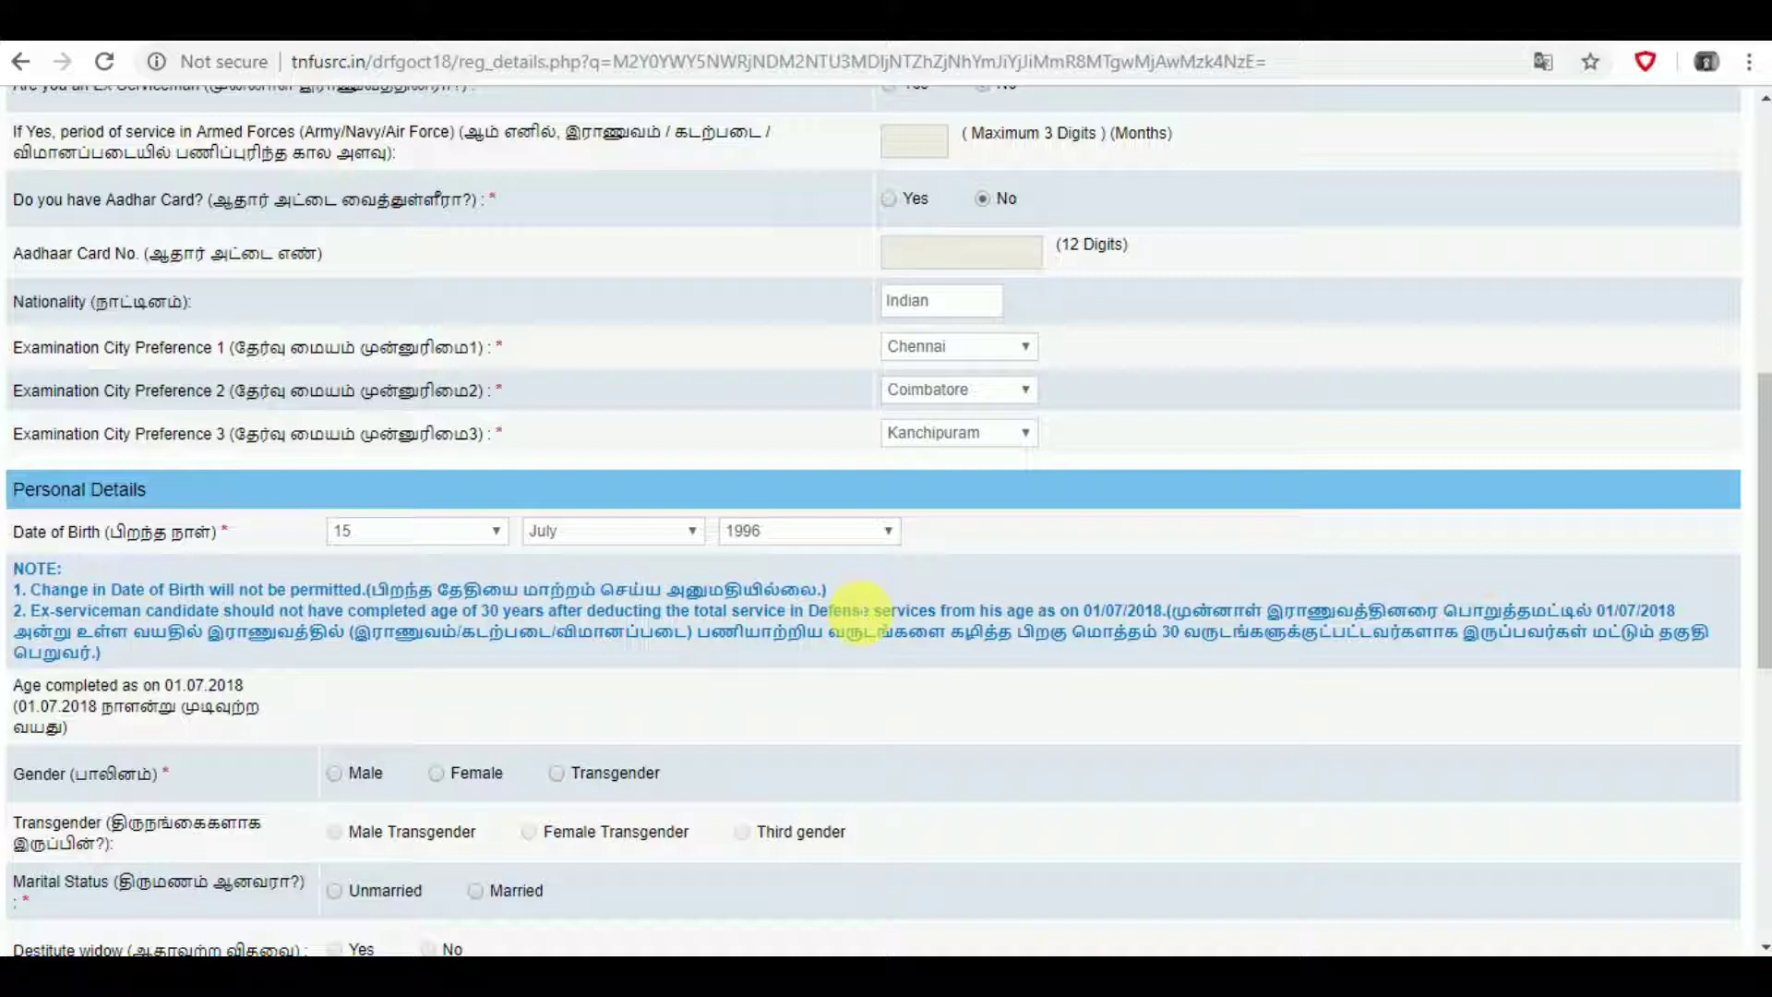
- Mark Gender as Male and Marital Status as Unmarried in Personal Details
scroll(858, 610, "down", 2)
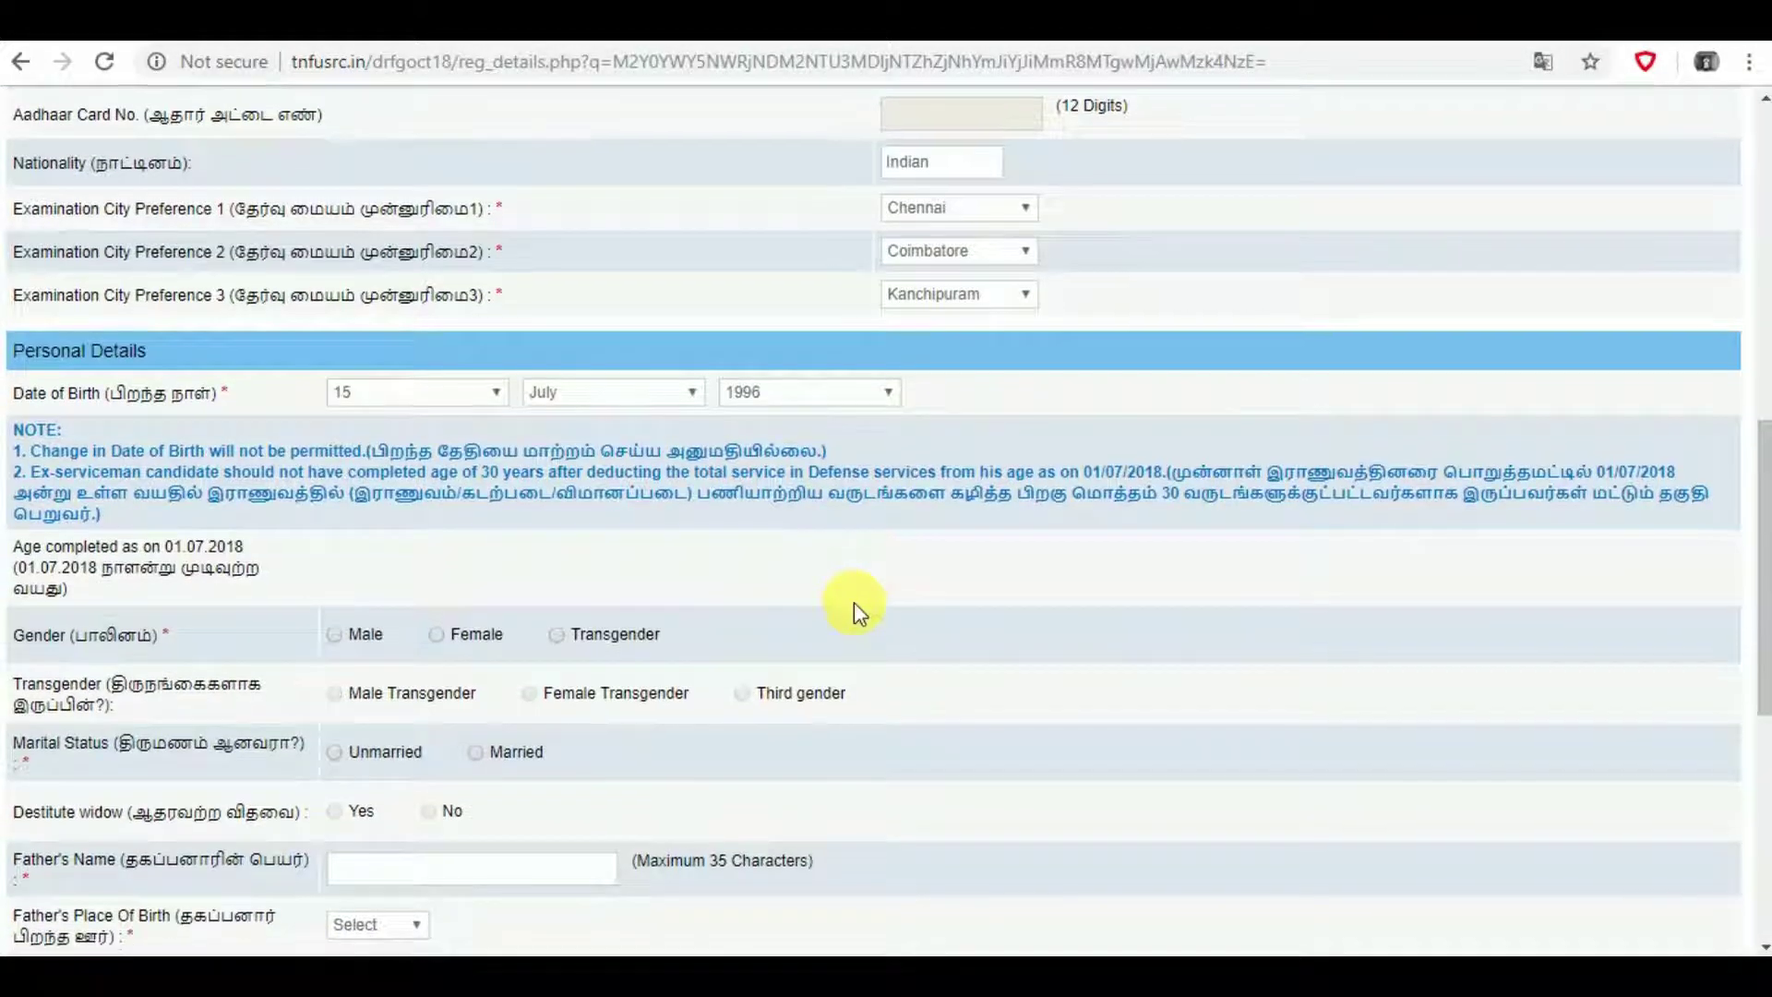
scroll(855, 602, "down", 2)
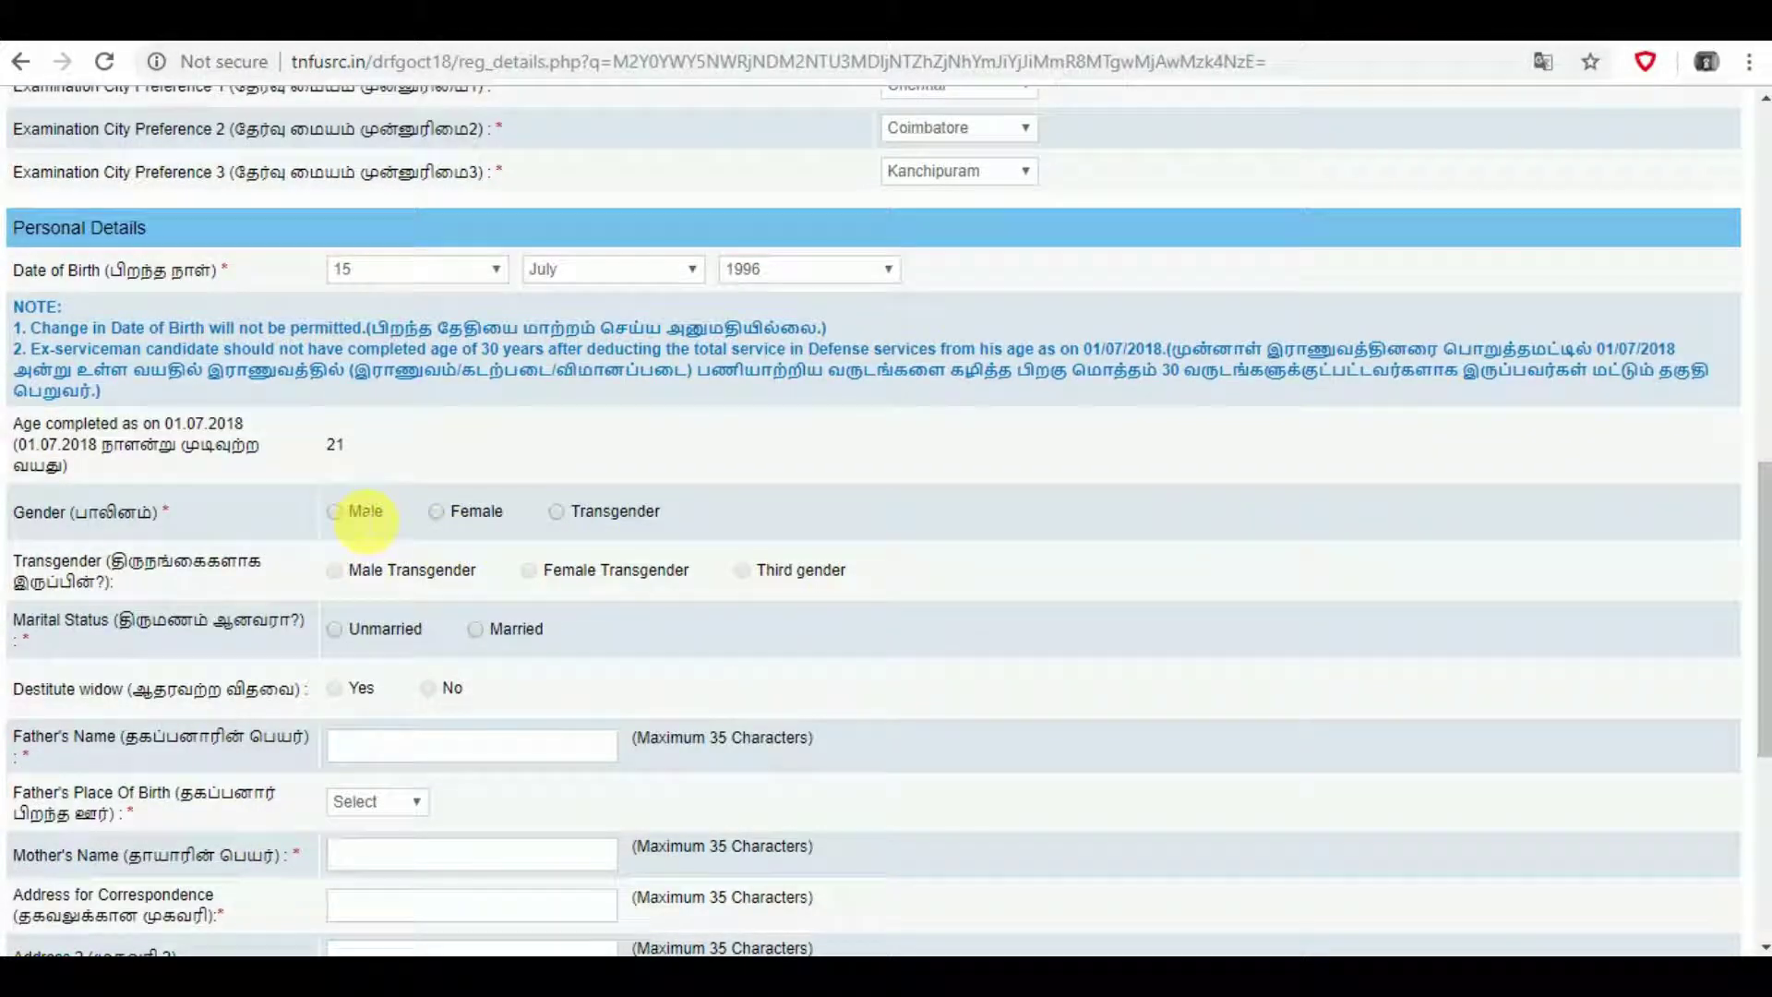
left_click(336, 515)
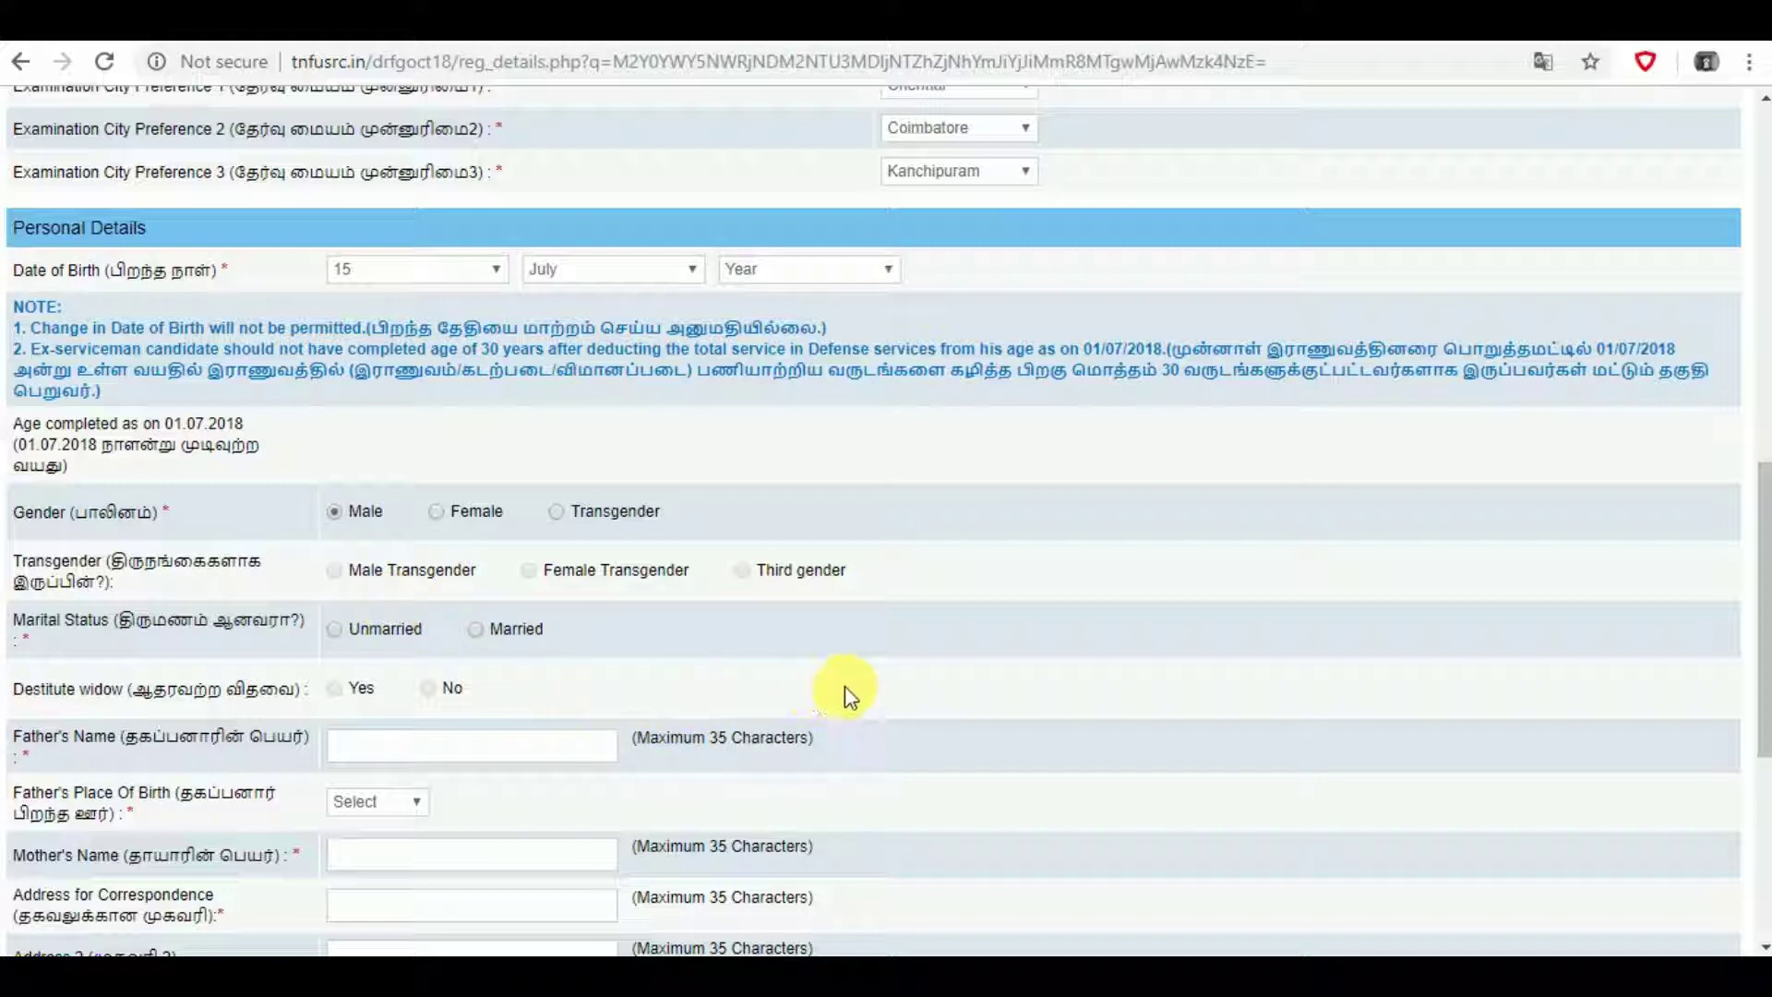
scroll(860, 660, "down", 2)
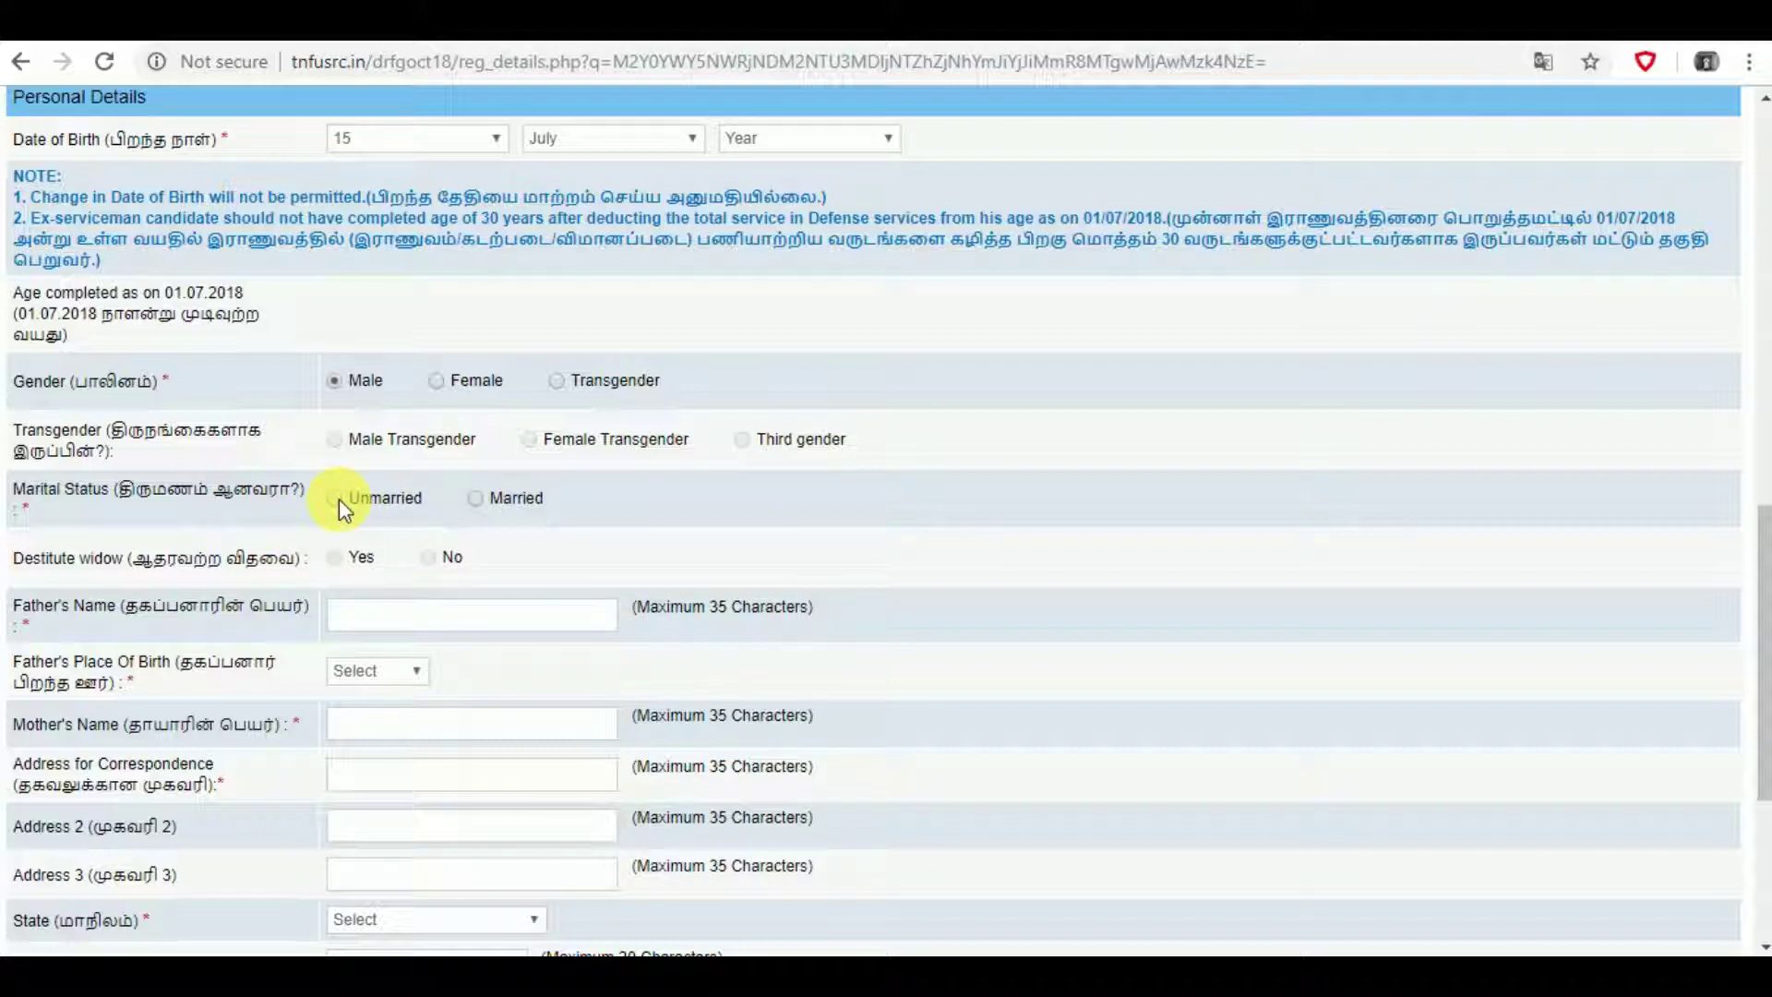
left_click(337, 498)
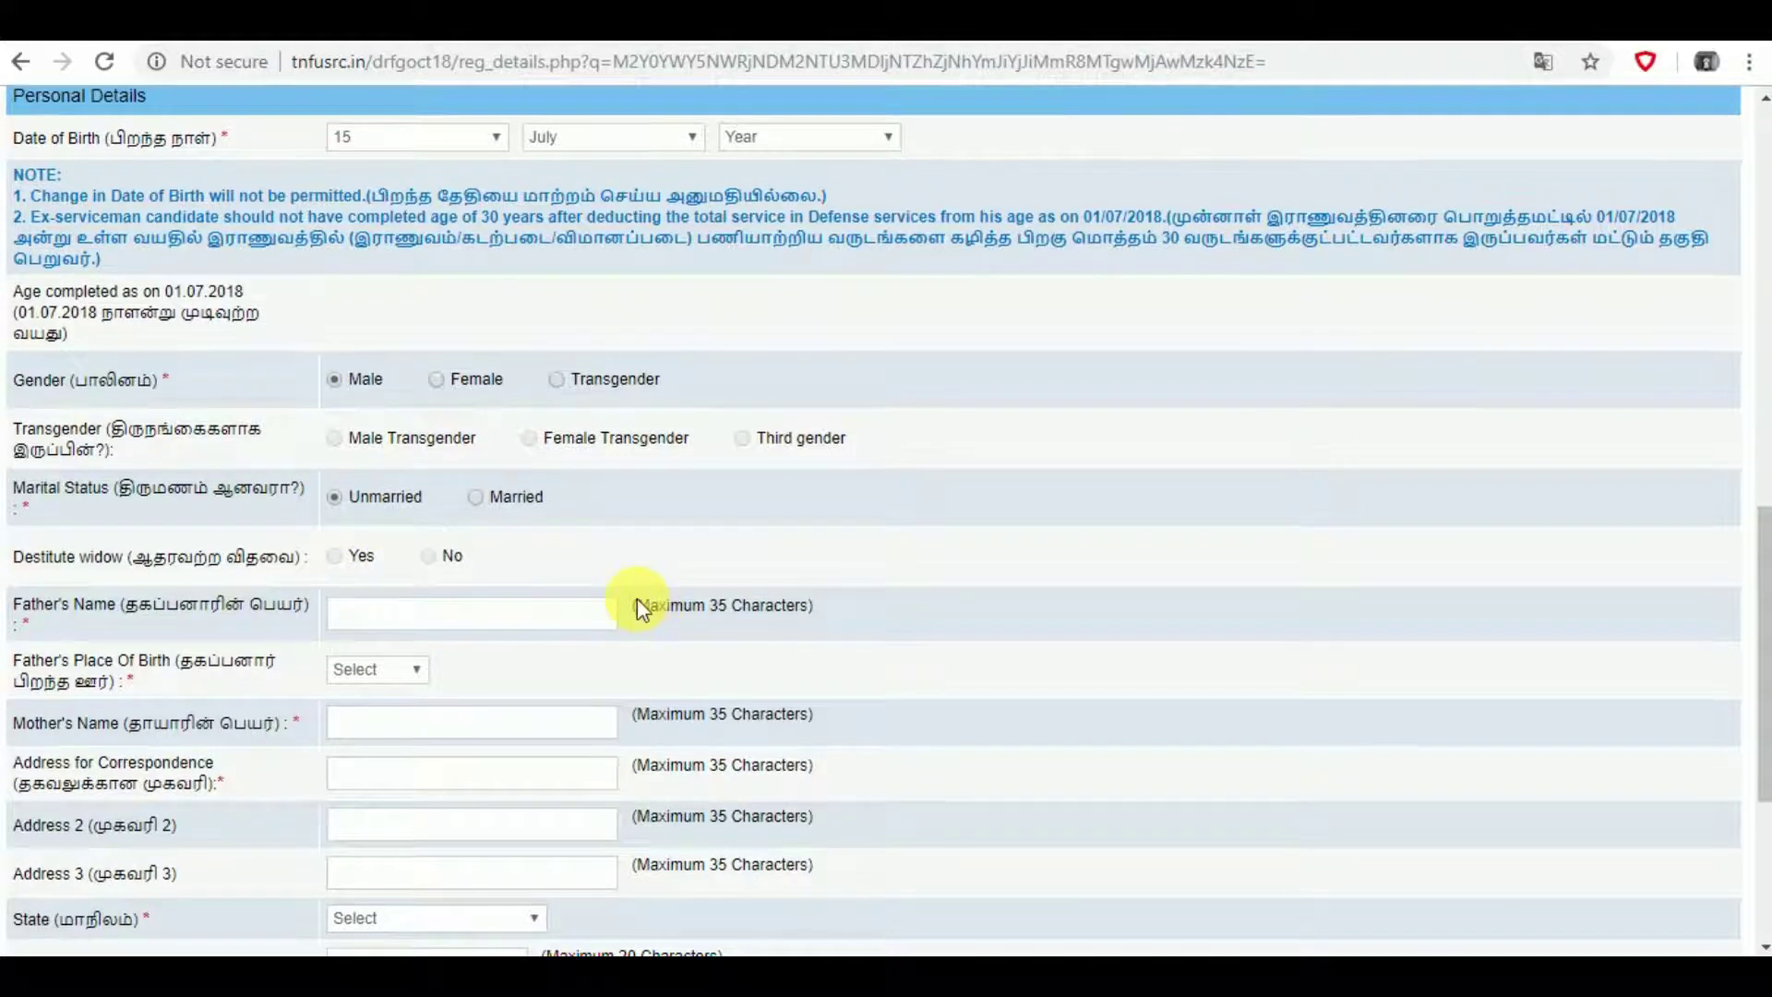
scroll(637, 598, "down", 2)
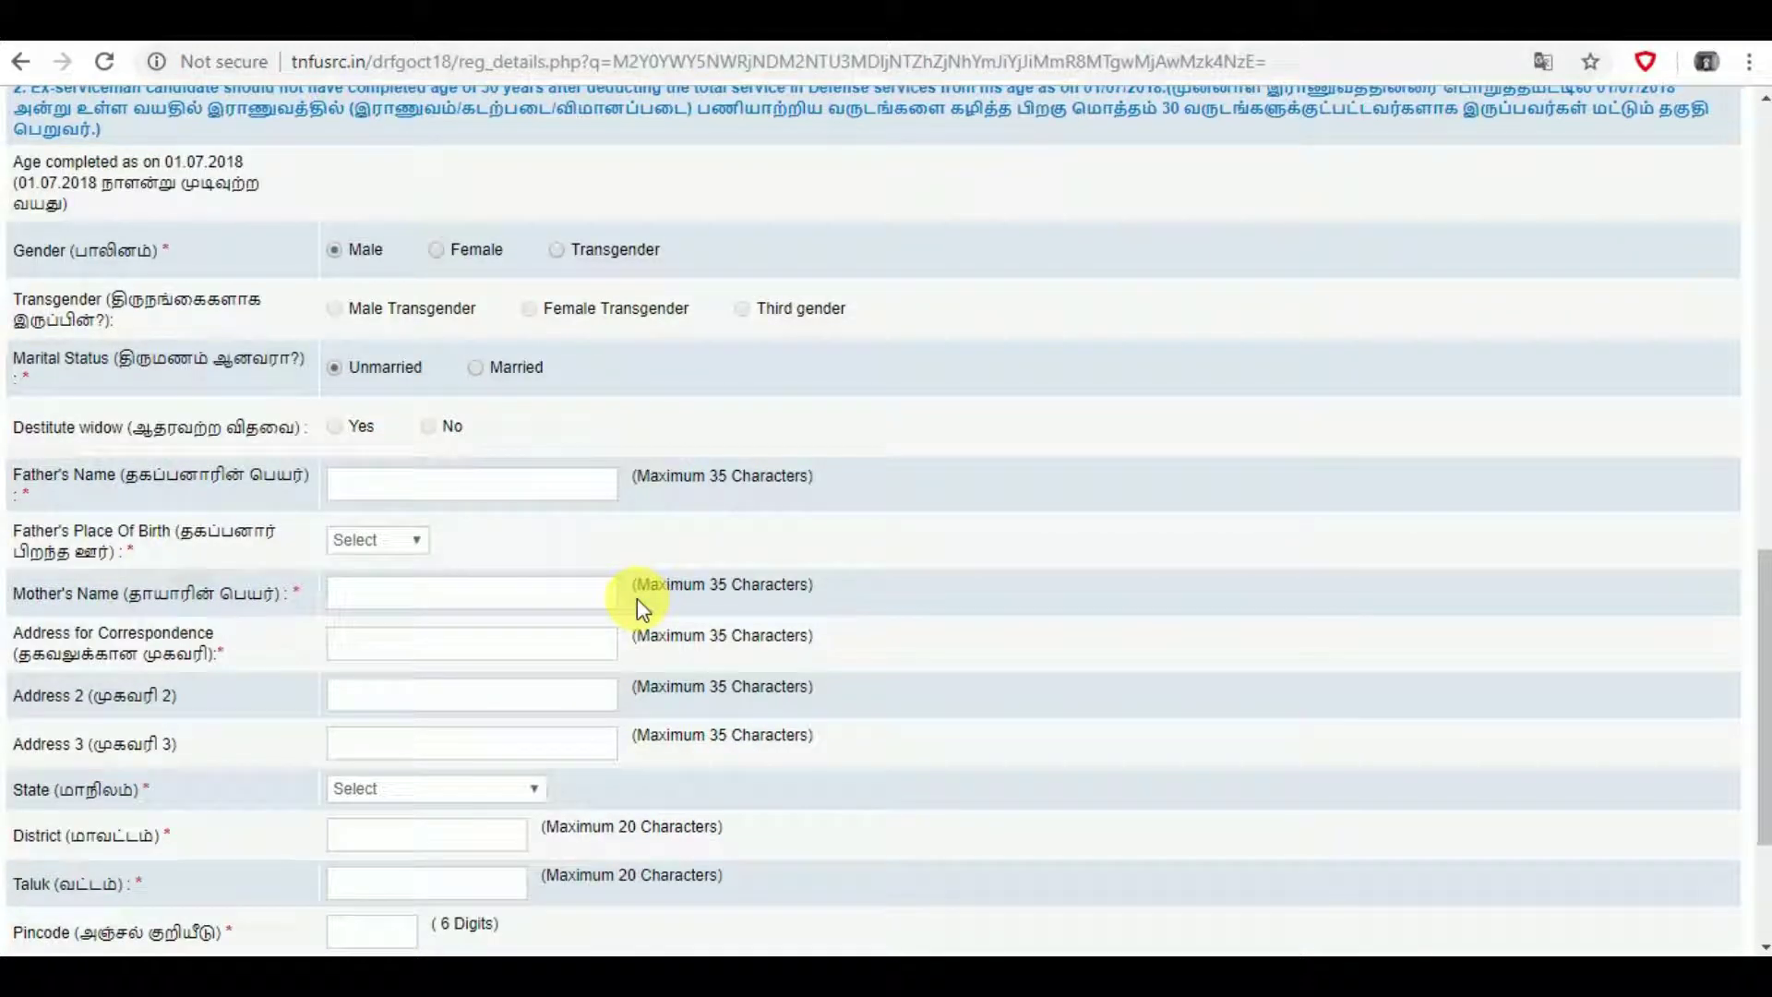
- Enter the father's name and set his place of birth to Others, WEST BENGAL
left_click(517, 496)
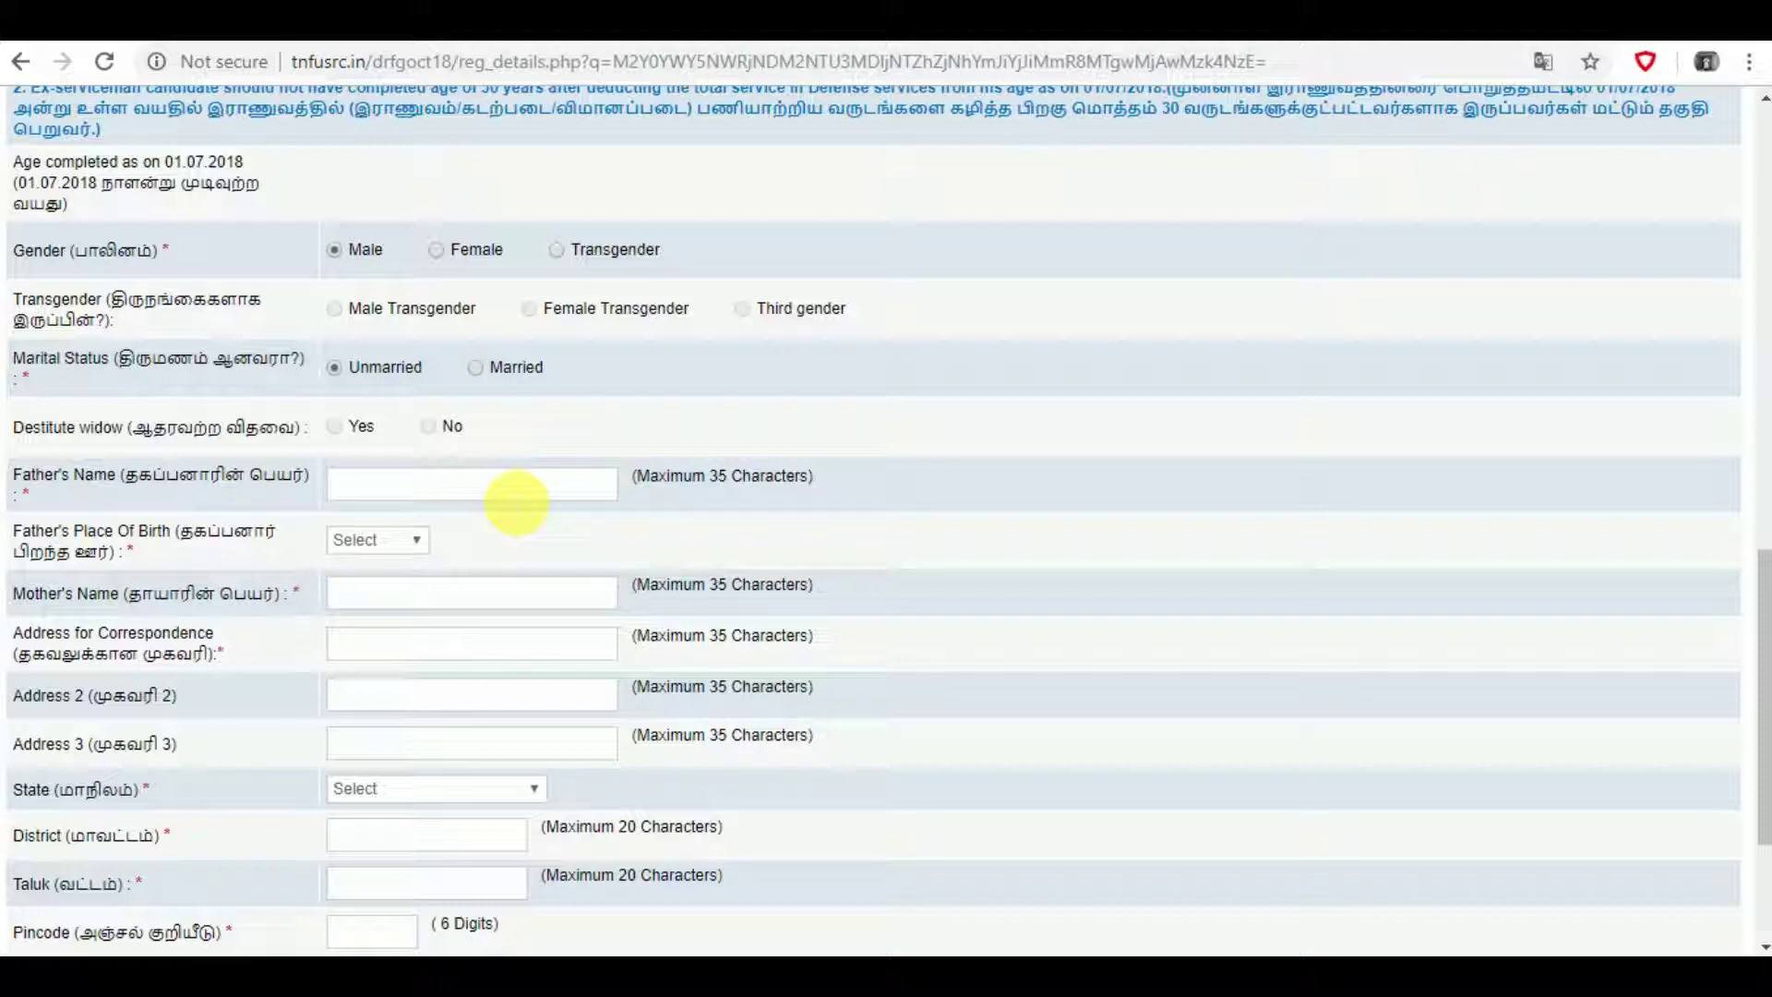
type("YOUR FATHER NAME")
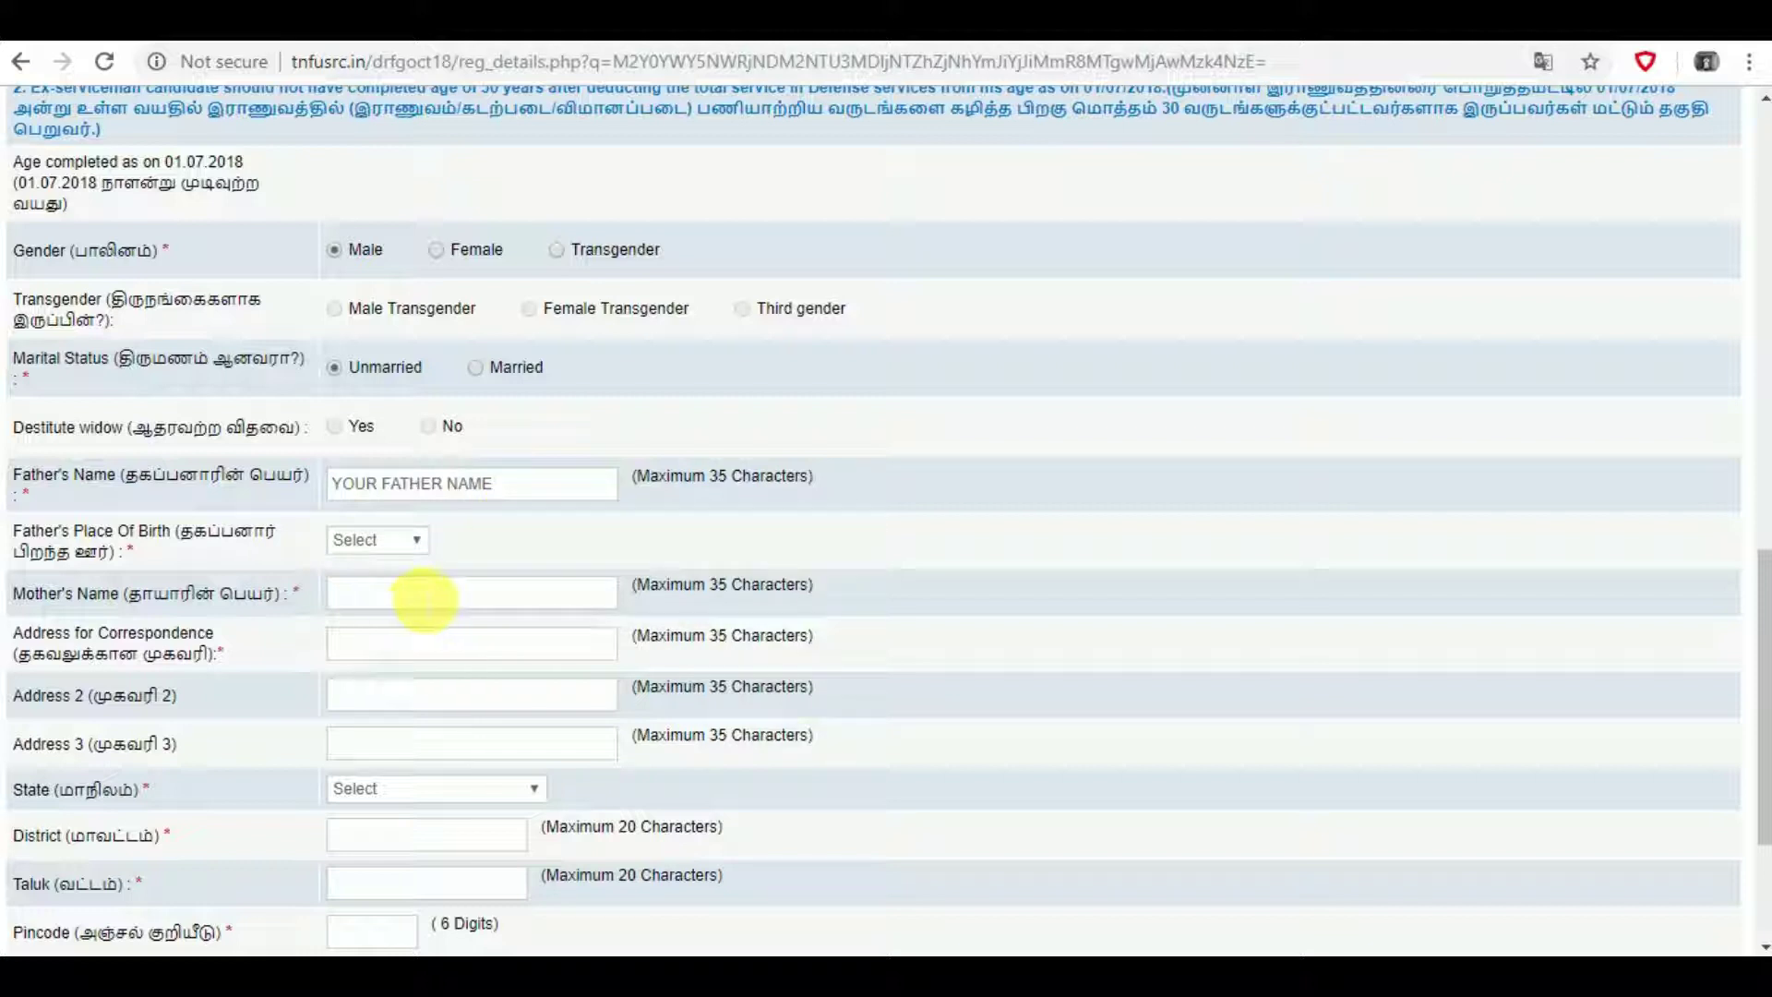
left_click(419, 541)
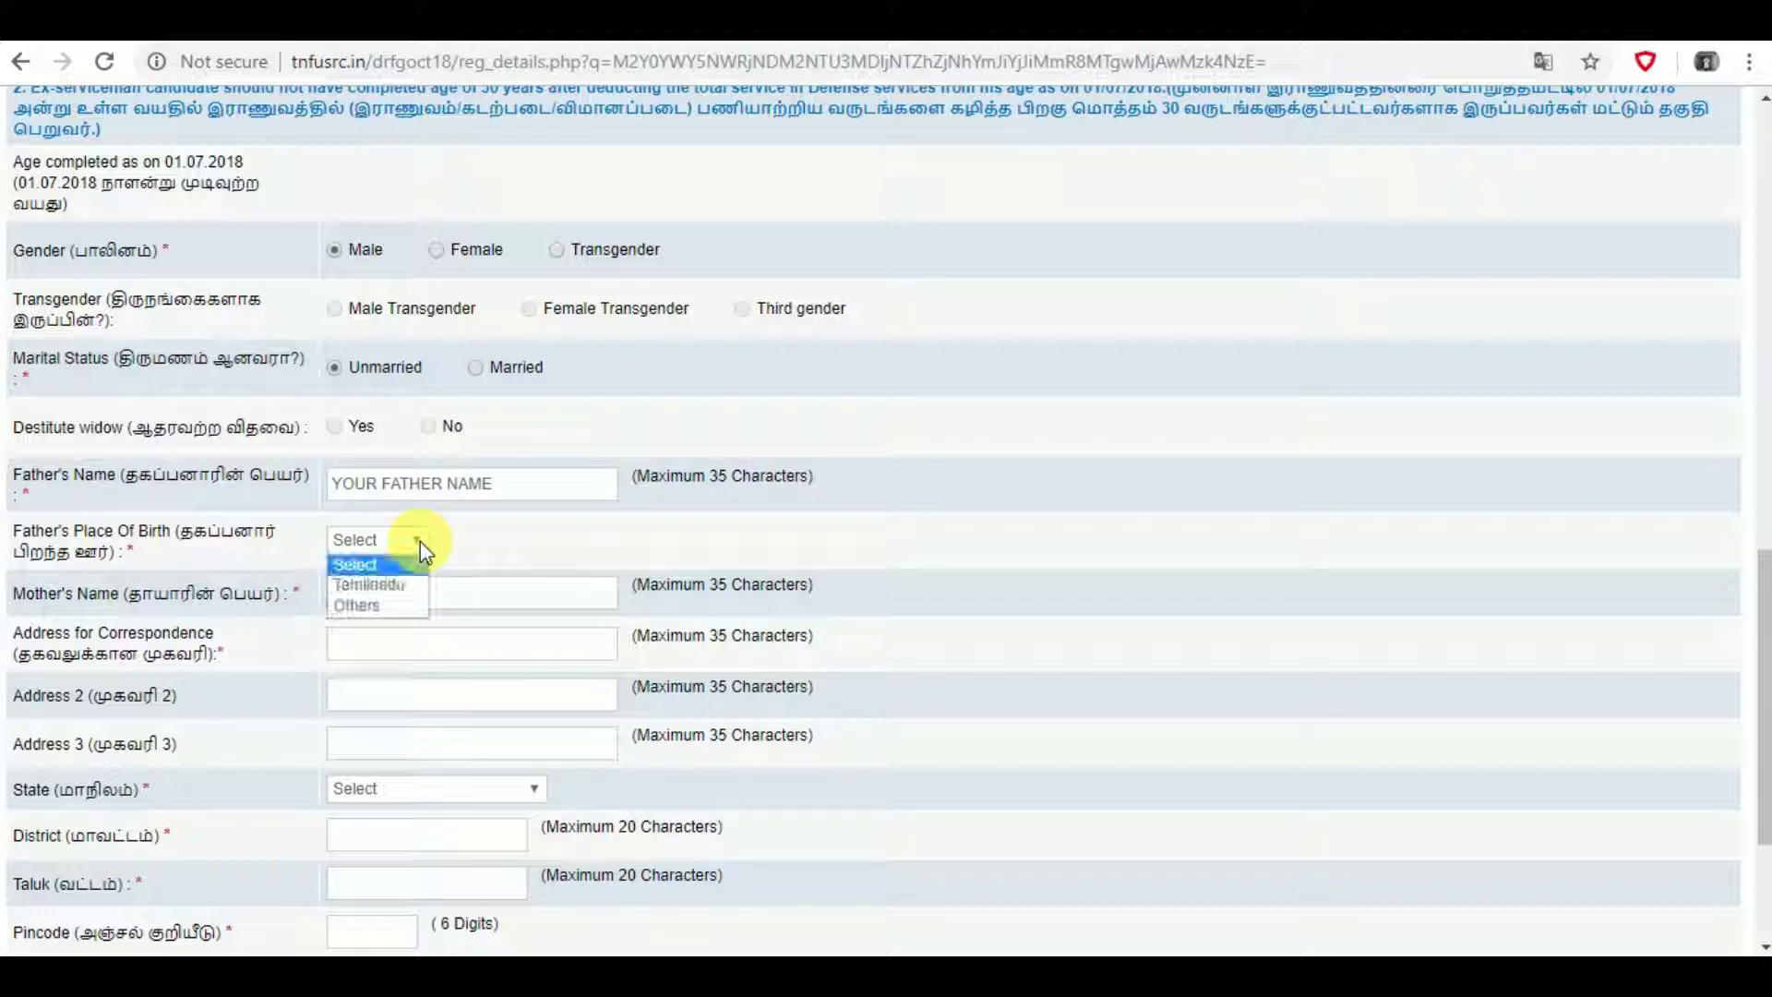
left_click(374, 607)
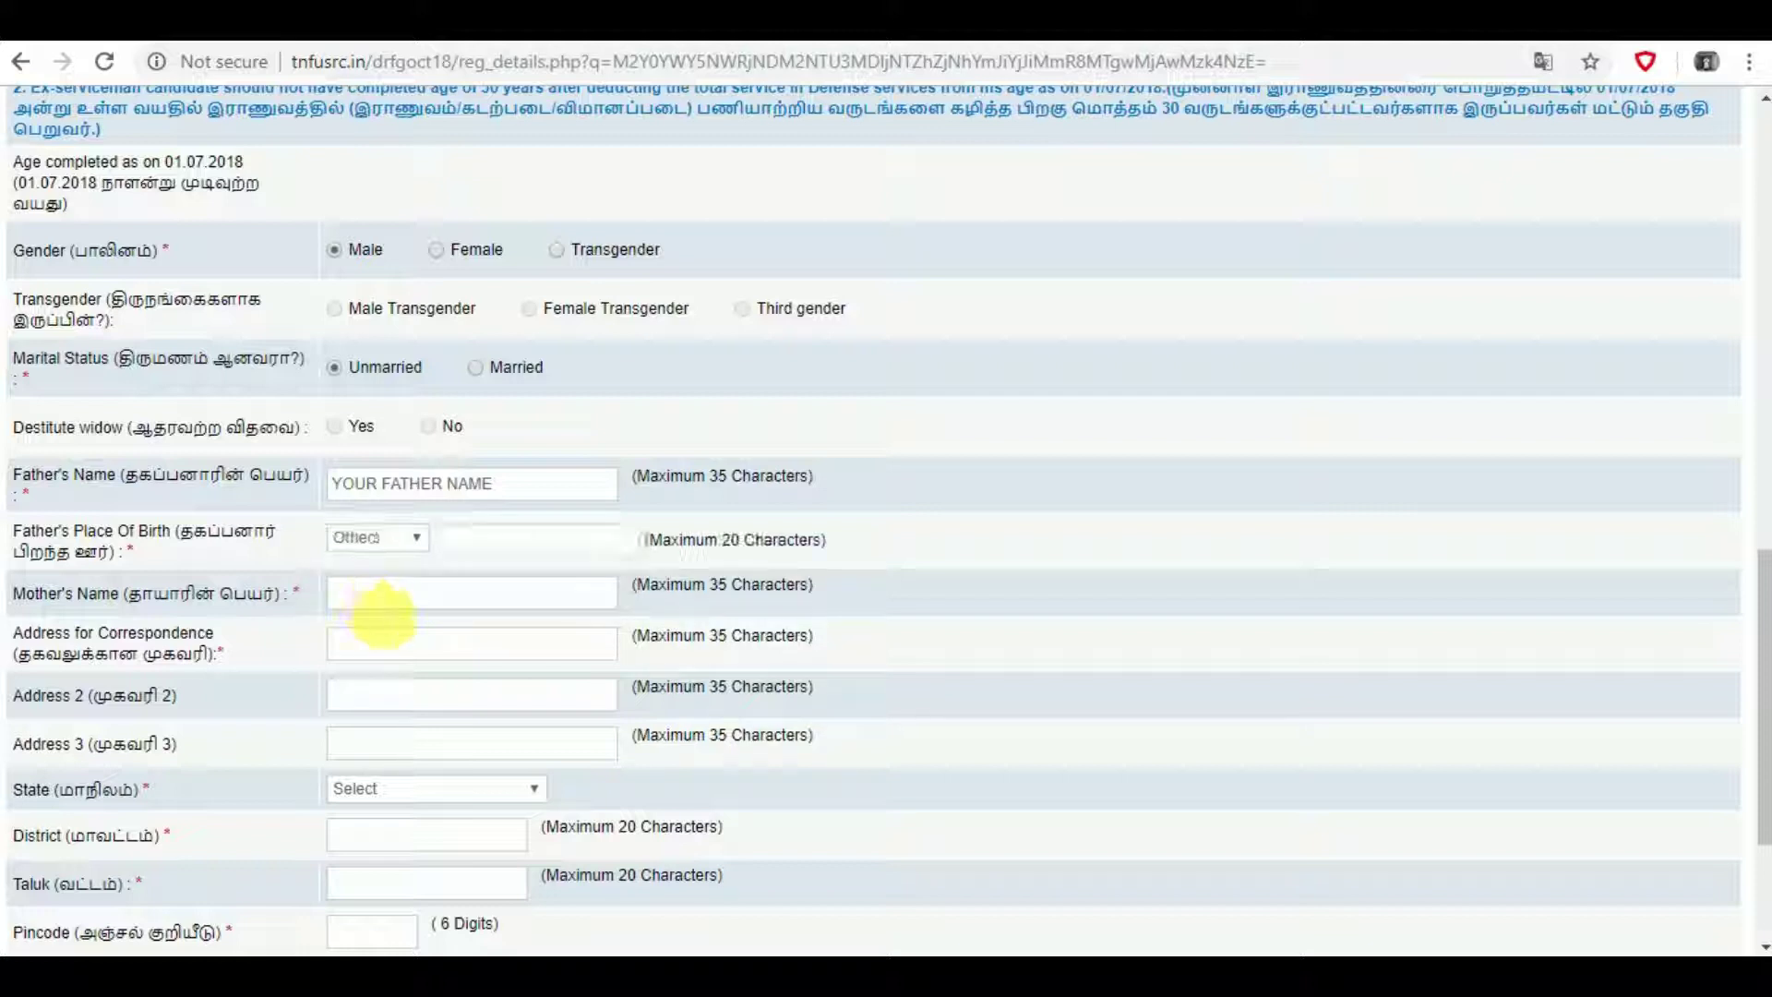
left_click(499, 554)
type("W")
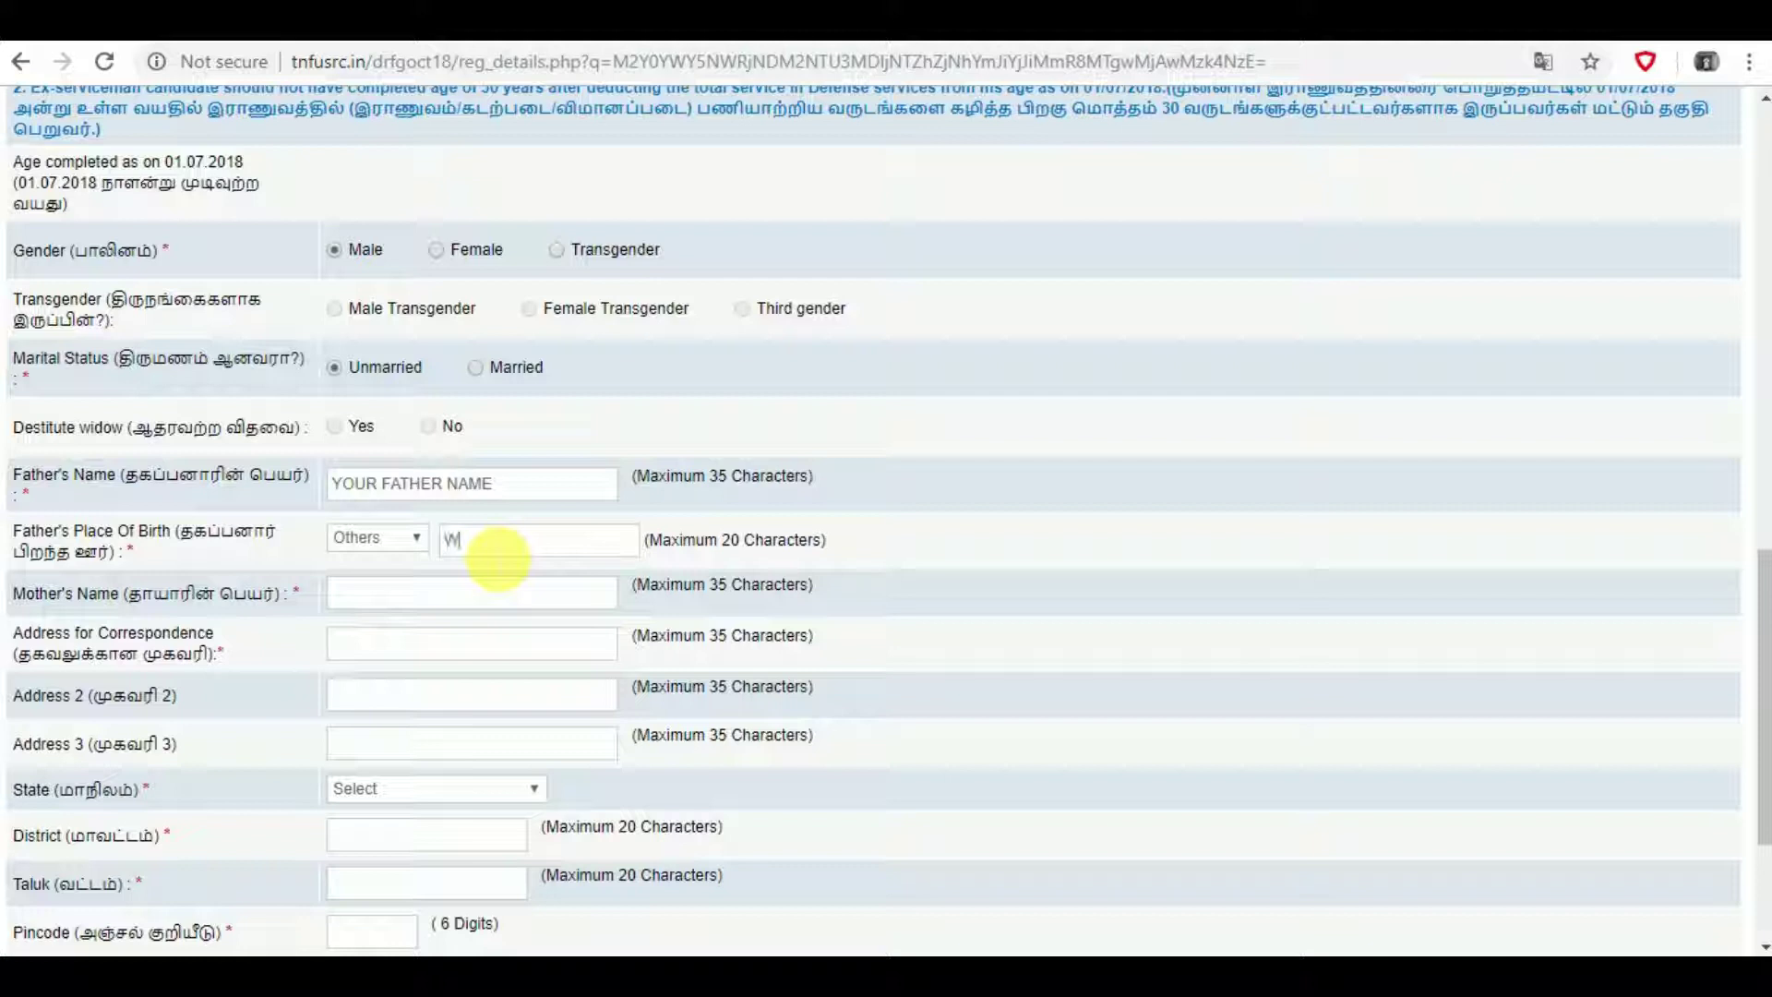
type("EST BENGAL")
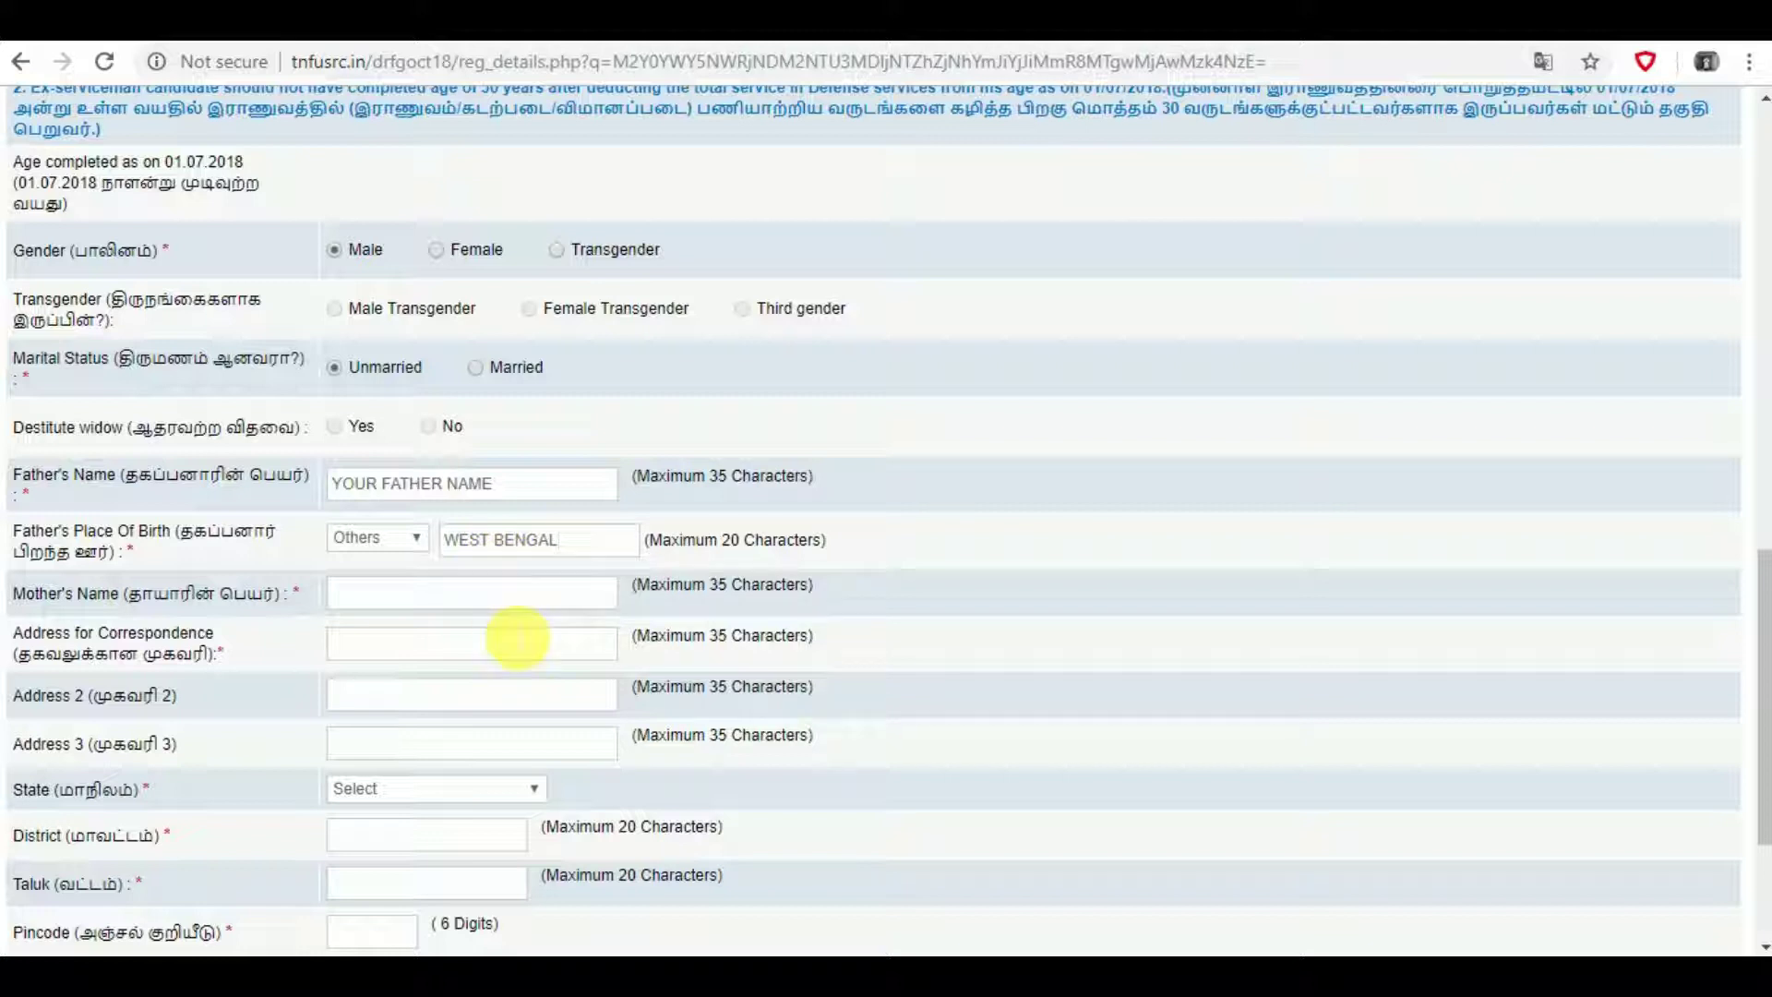
- Enter the mother's name, correcting a typo
left_click(521, 605)
type("YOUR ")
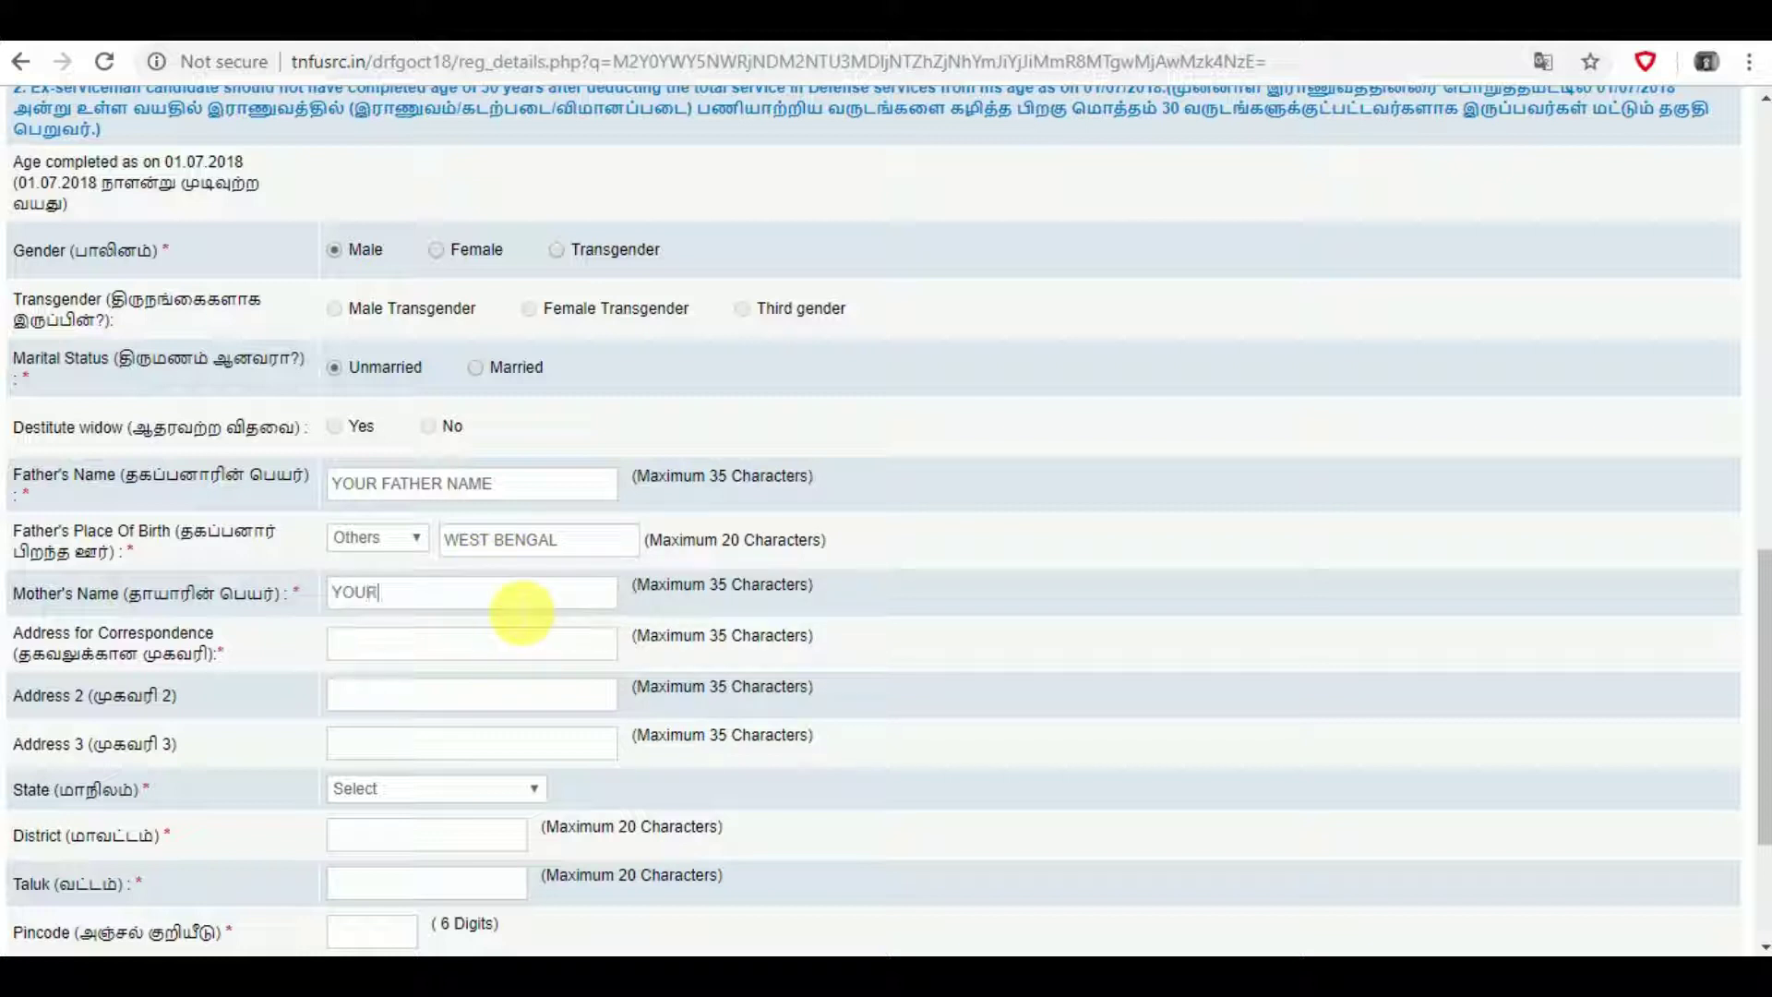
type("MOTHR")
key("BackSpace")
type("ER NA")
type("ME")
- Fill the correspondence address lines with the village and post office names
type("Vi")
type("LL")
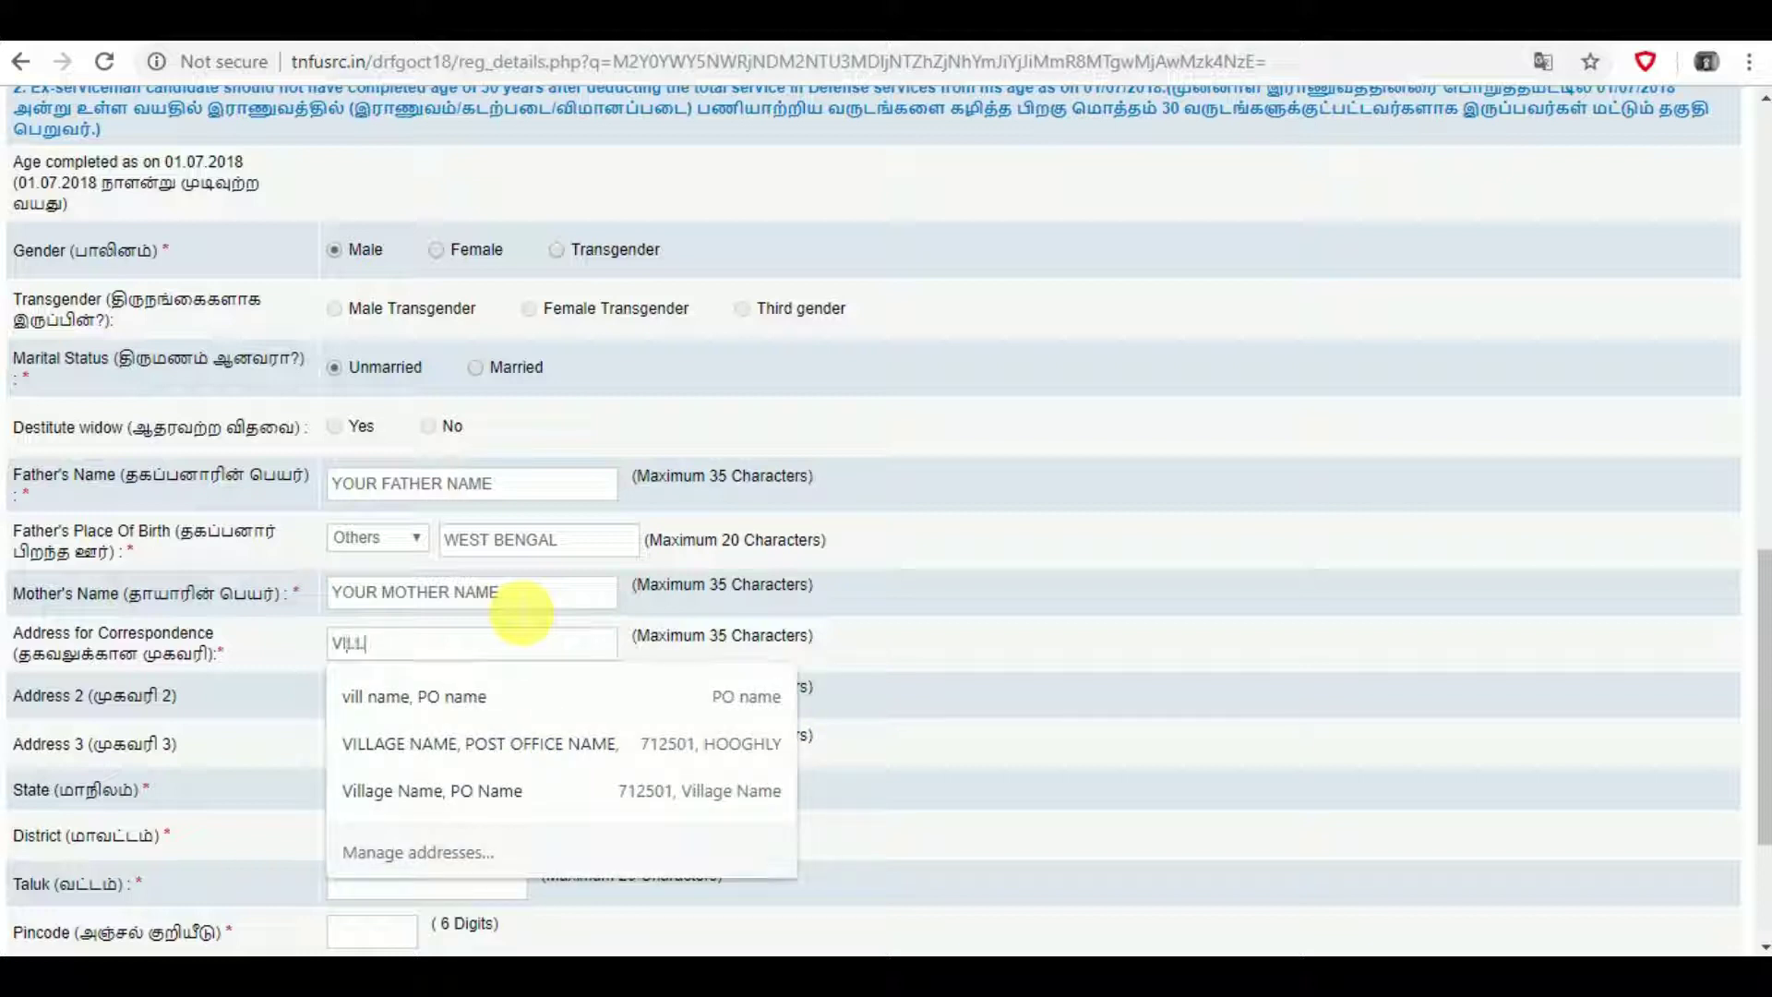
type("AF")
key("BackSpace")
type("GE")
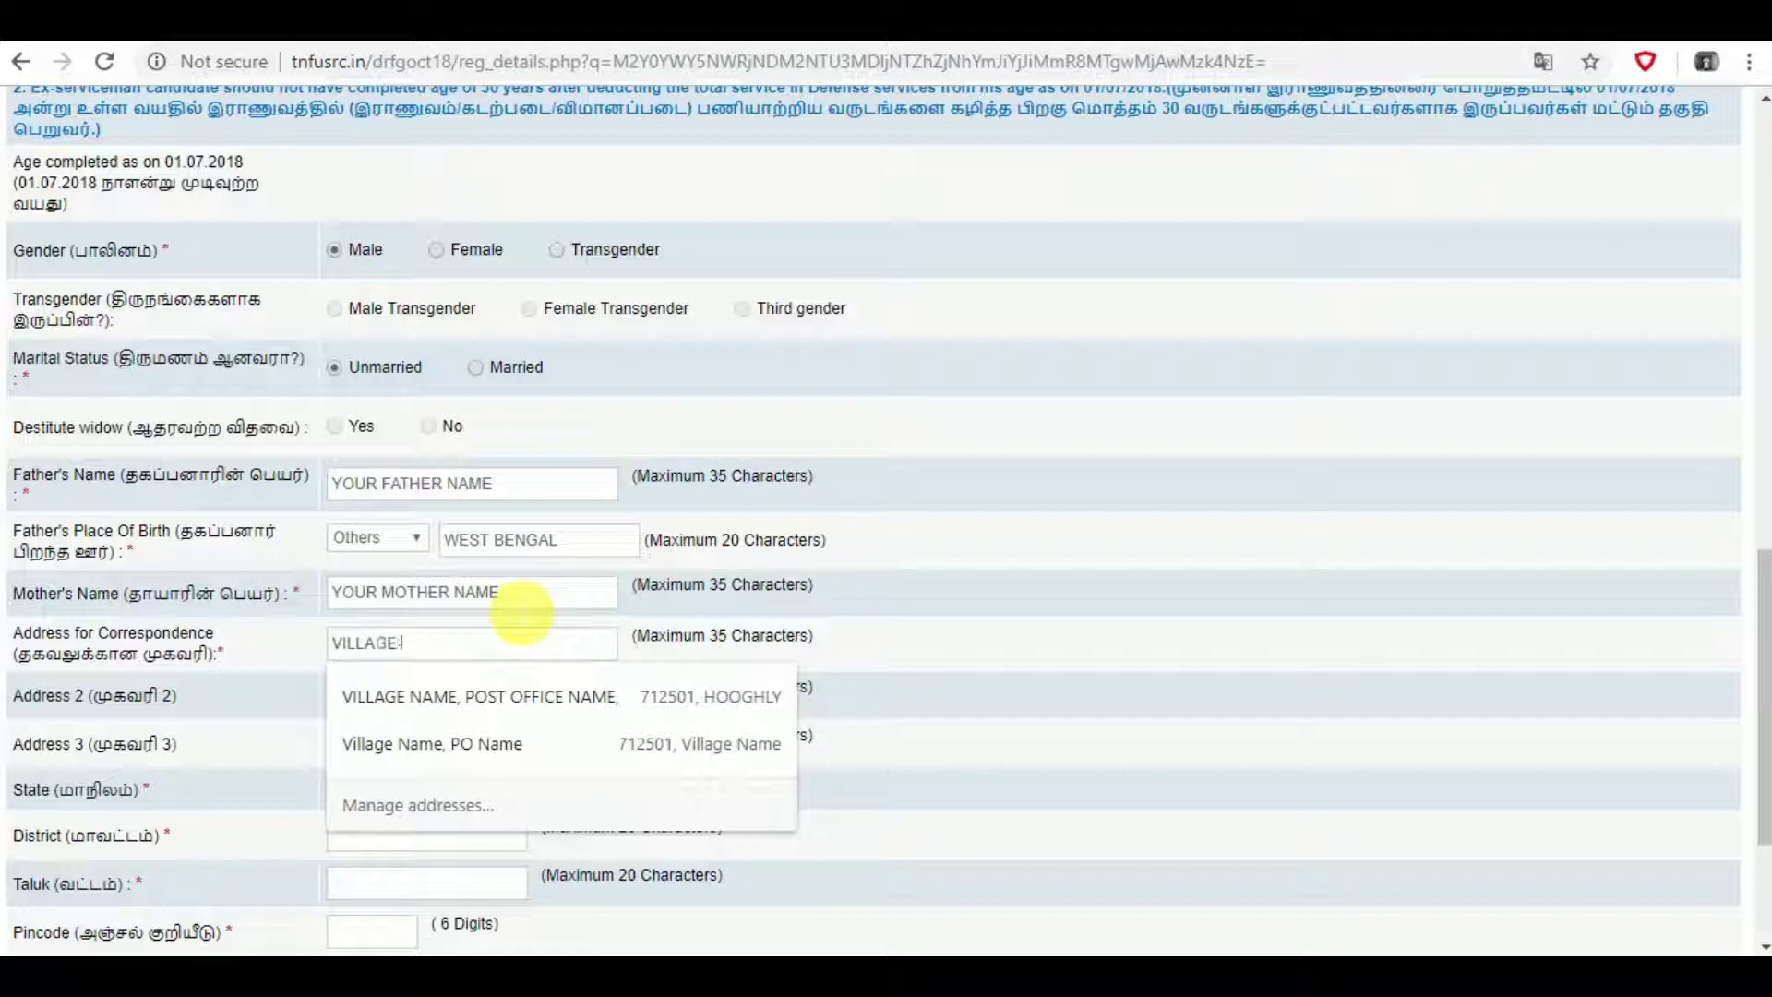
type(" NAME")
key("Tab")
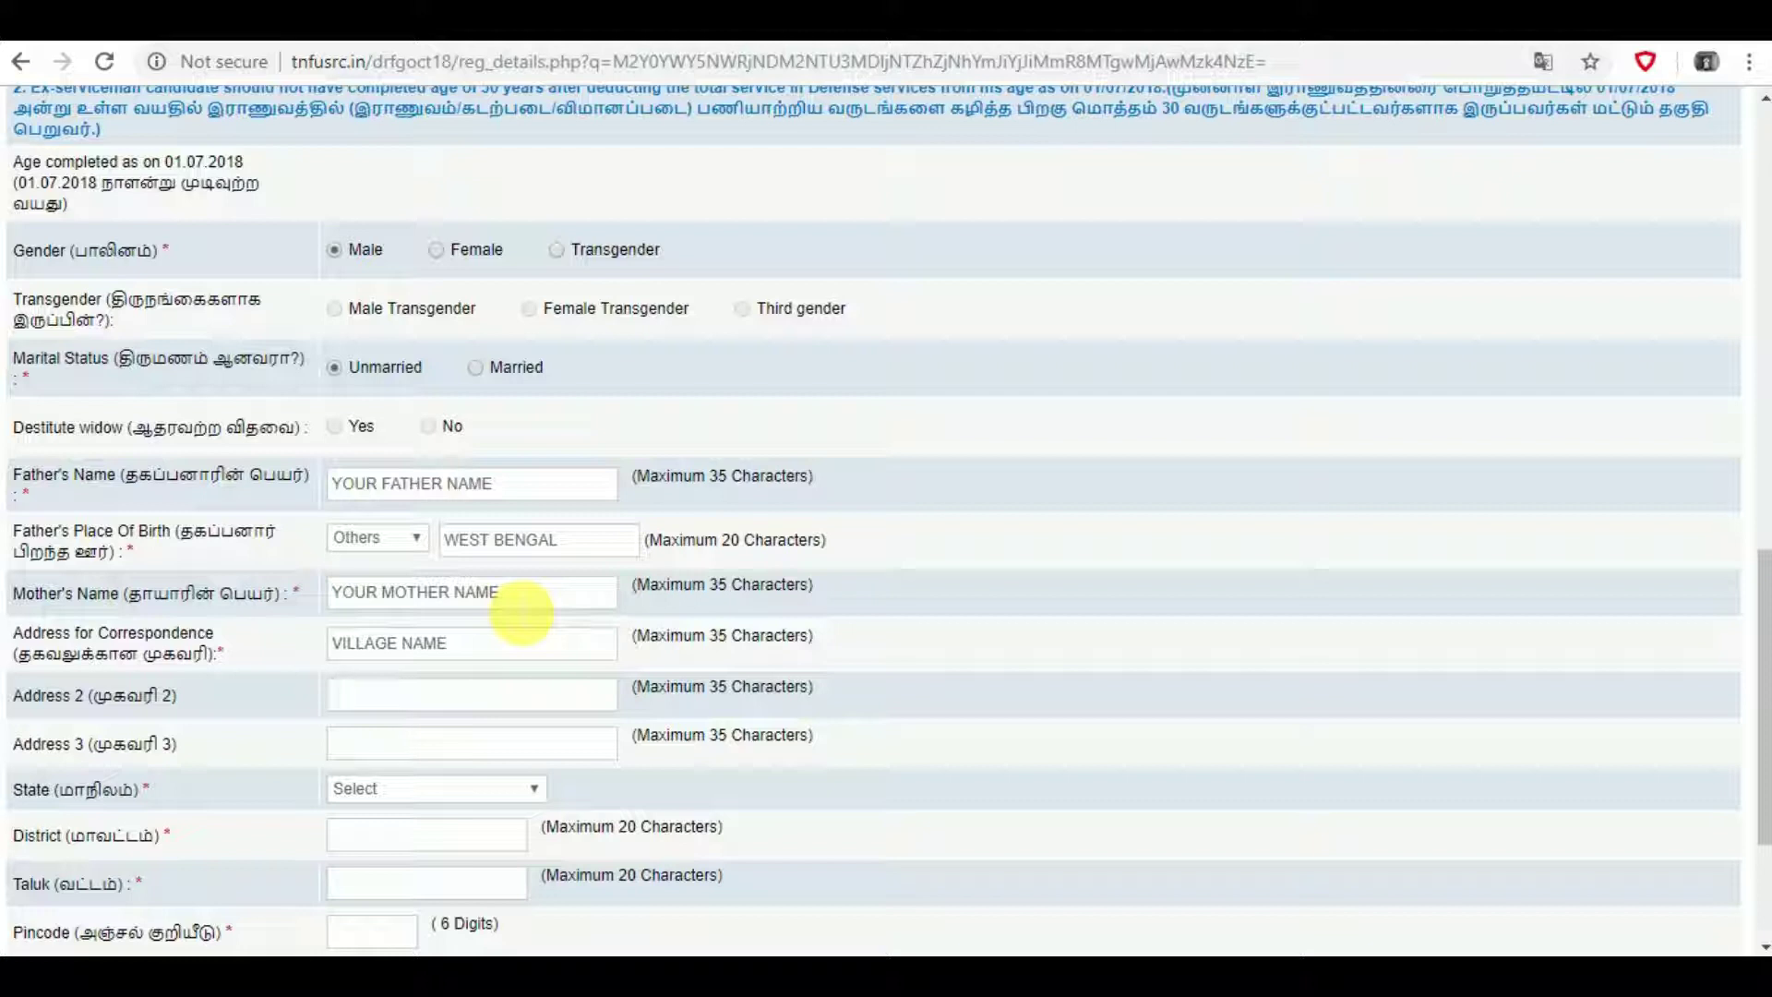
type("PO NAME")
key("Tab")
key("Tab")
- Set state to WEST BENGAL, enter district, taluk and pincode, and save the personal details
key("w")
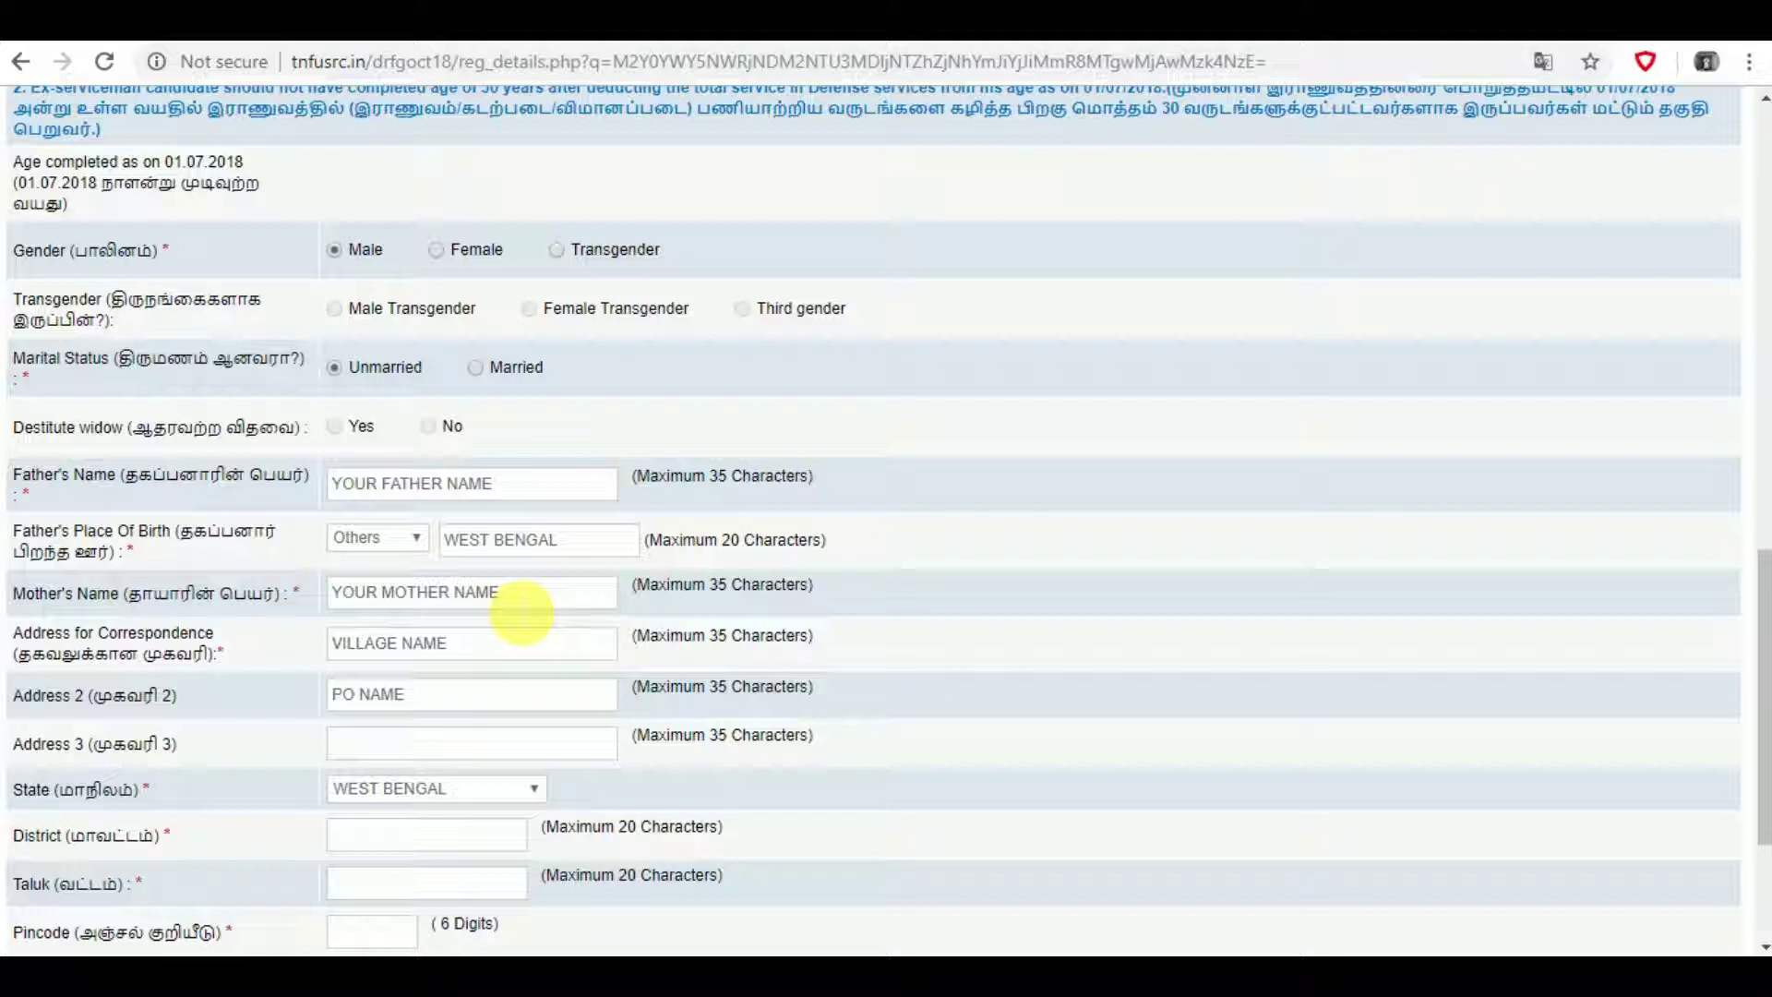
type("H")
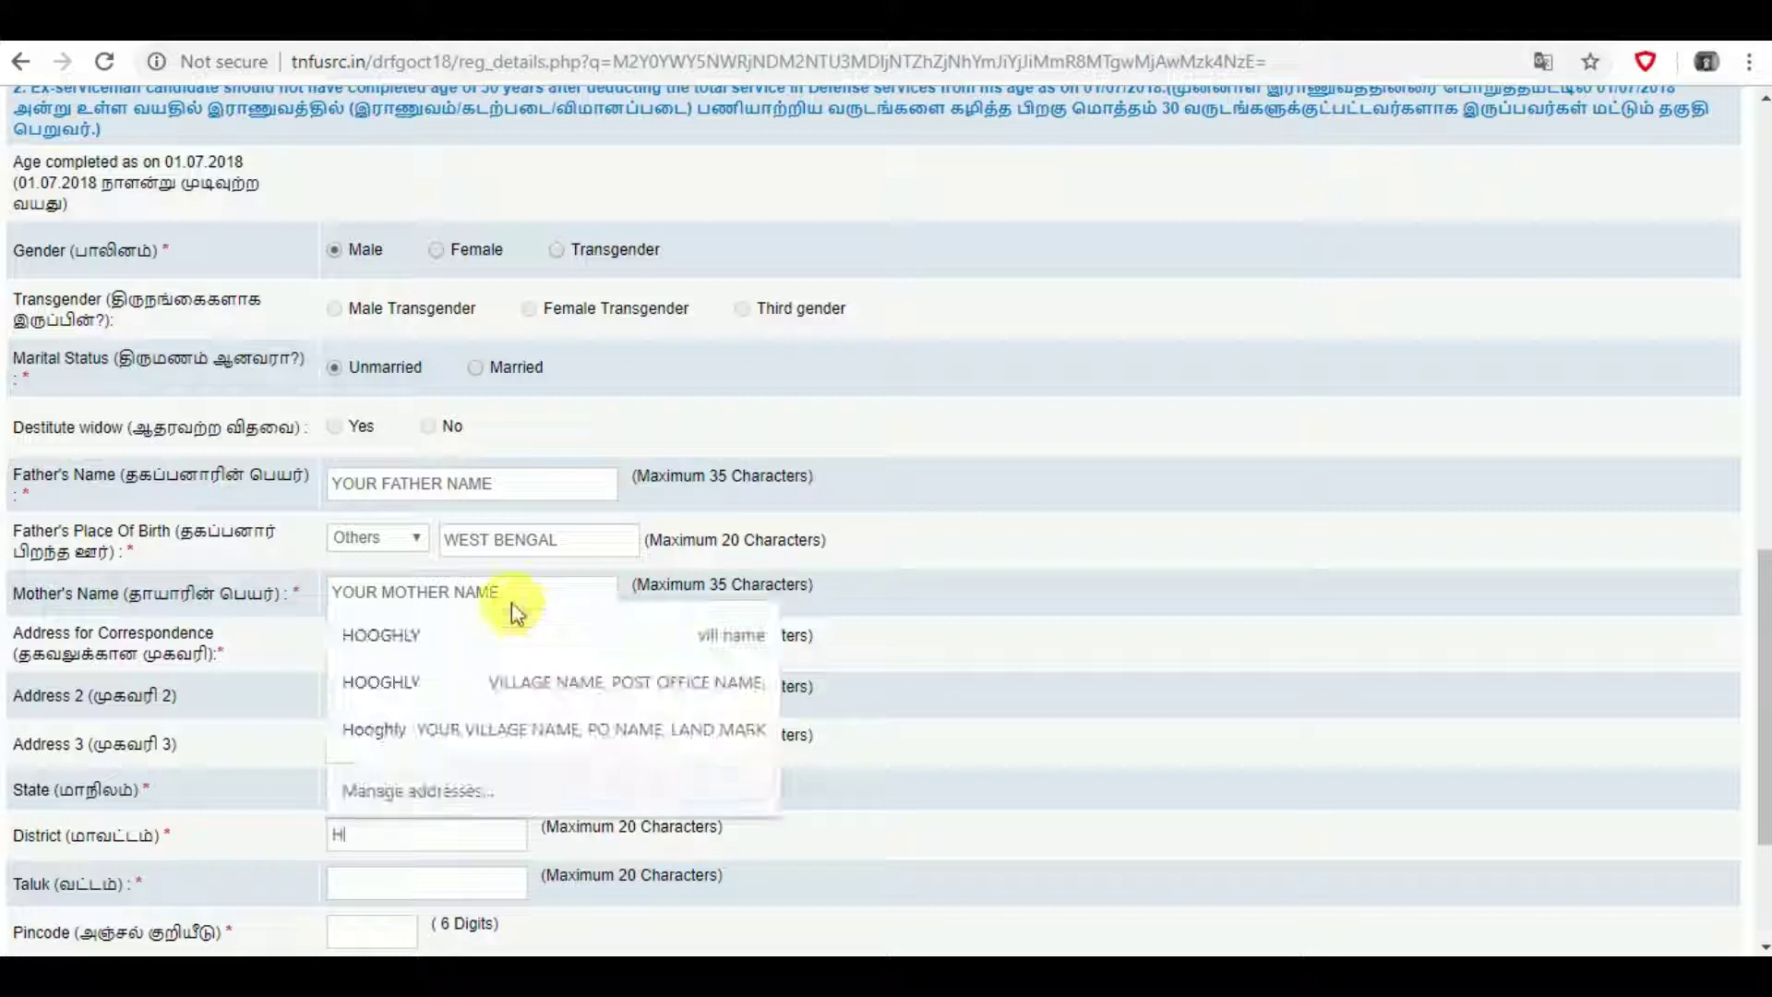
type("OOGH")
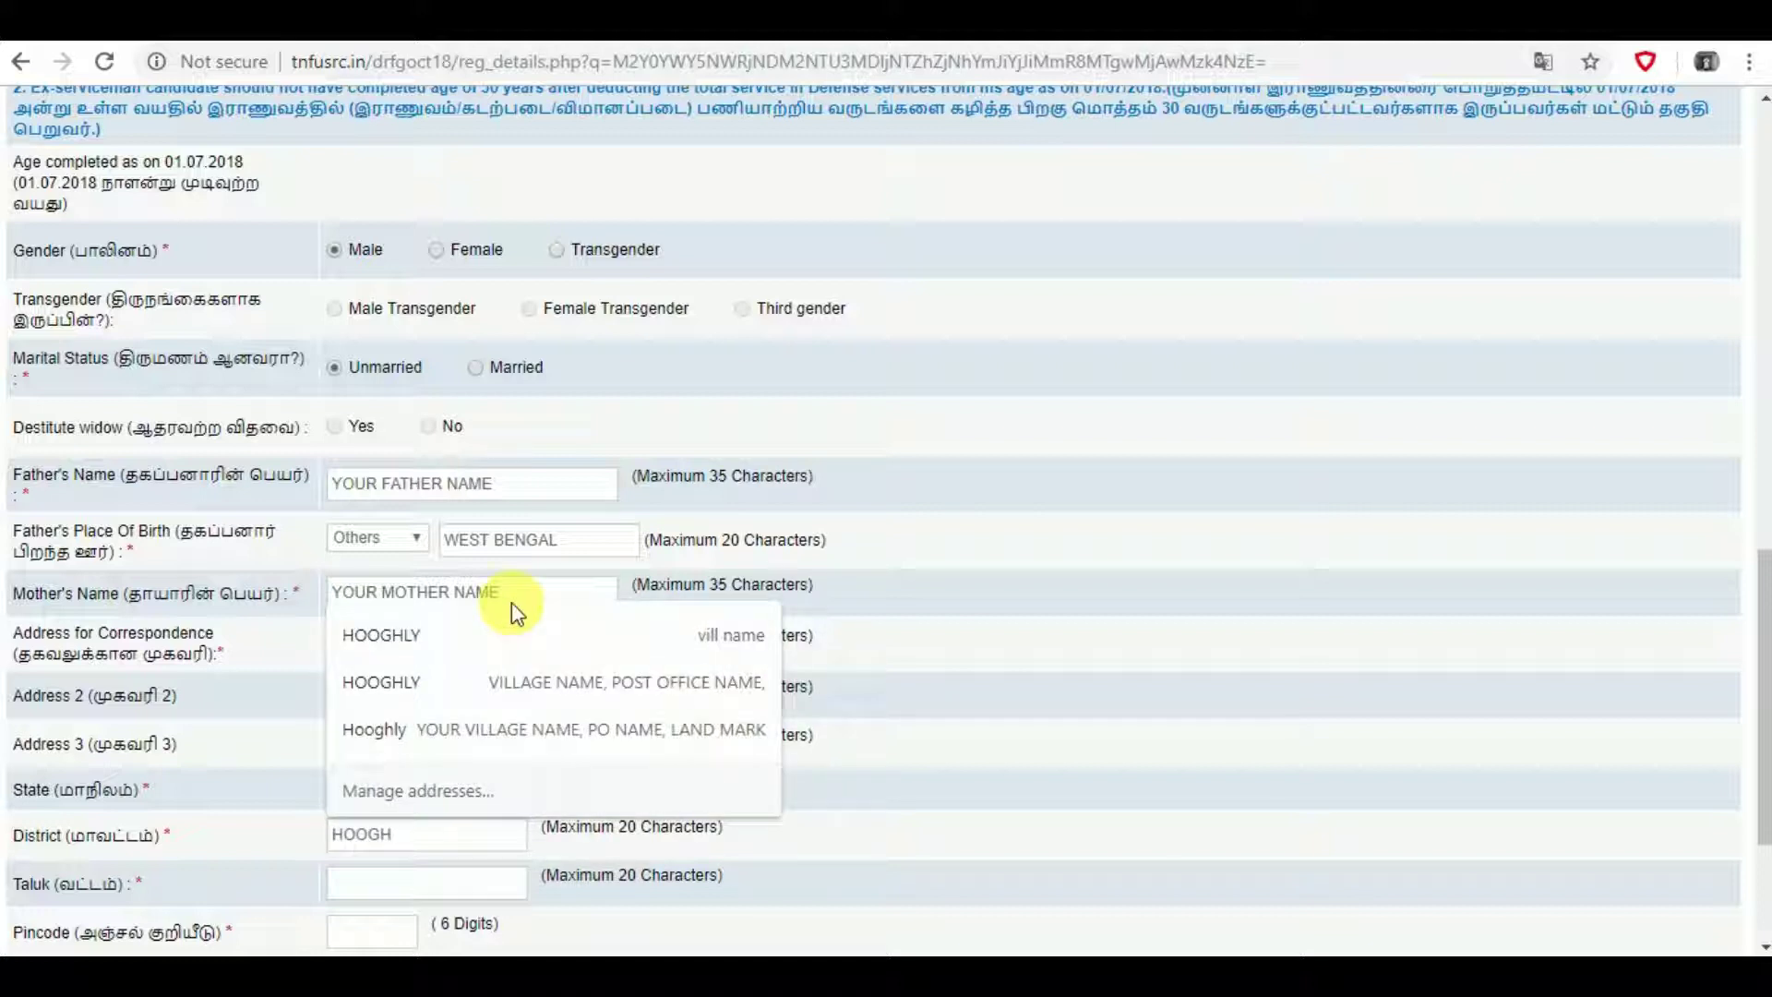
type("LY")
key("Down")
key("Return")
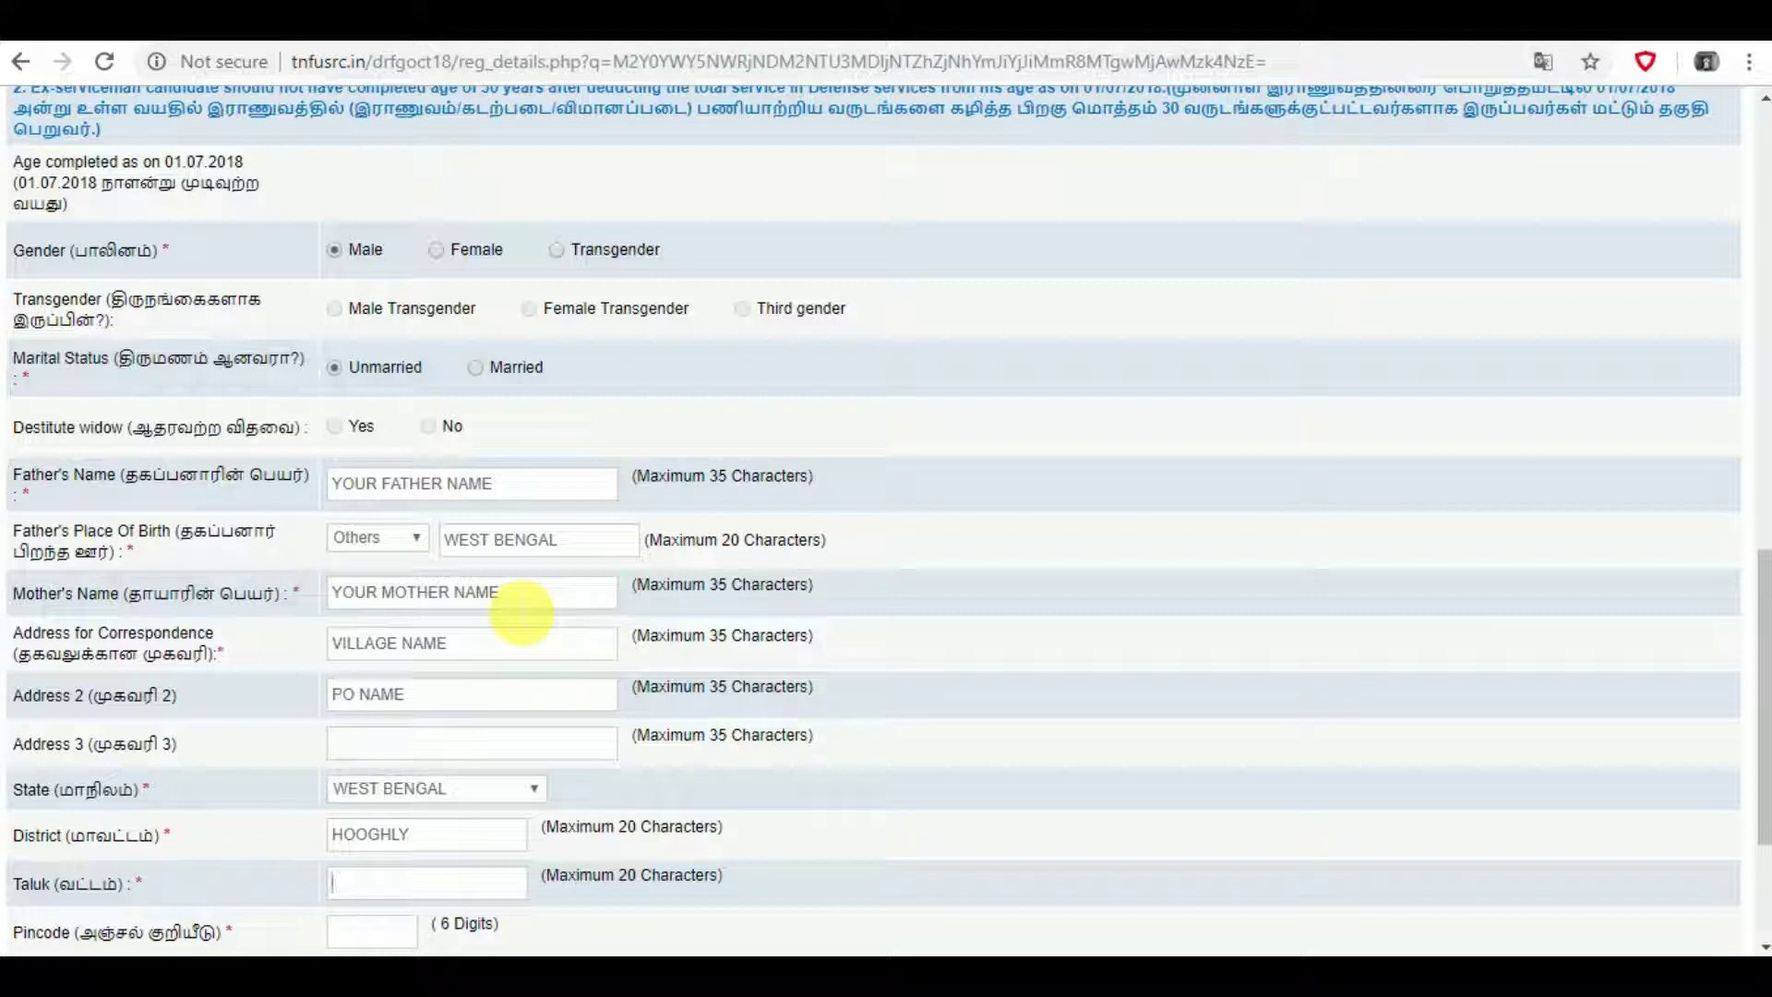
type("CHINSURAH71")
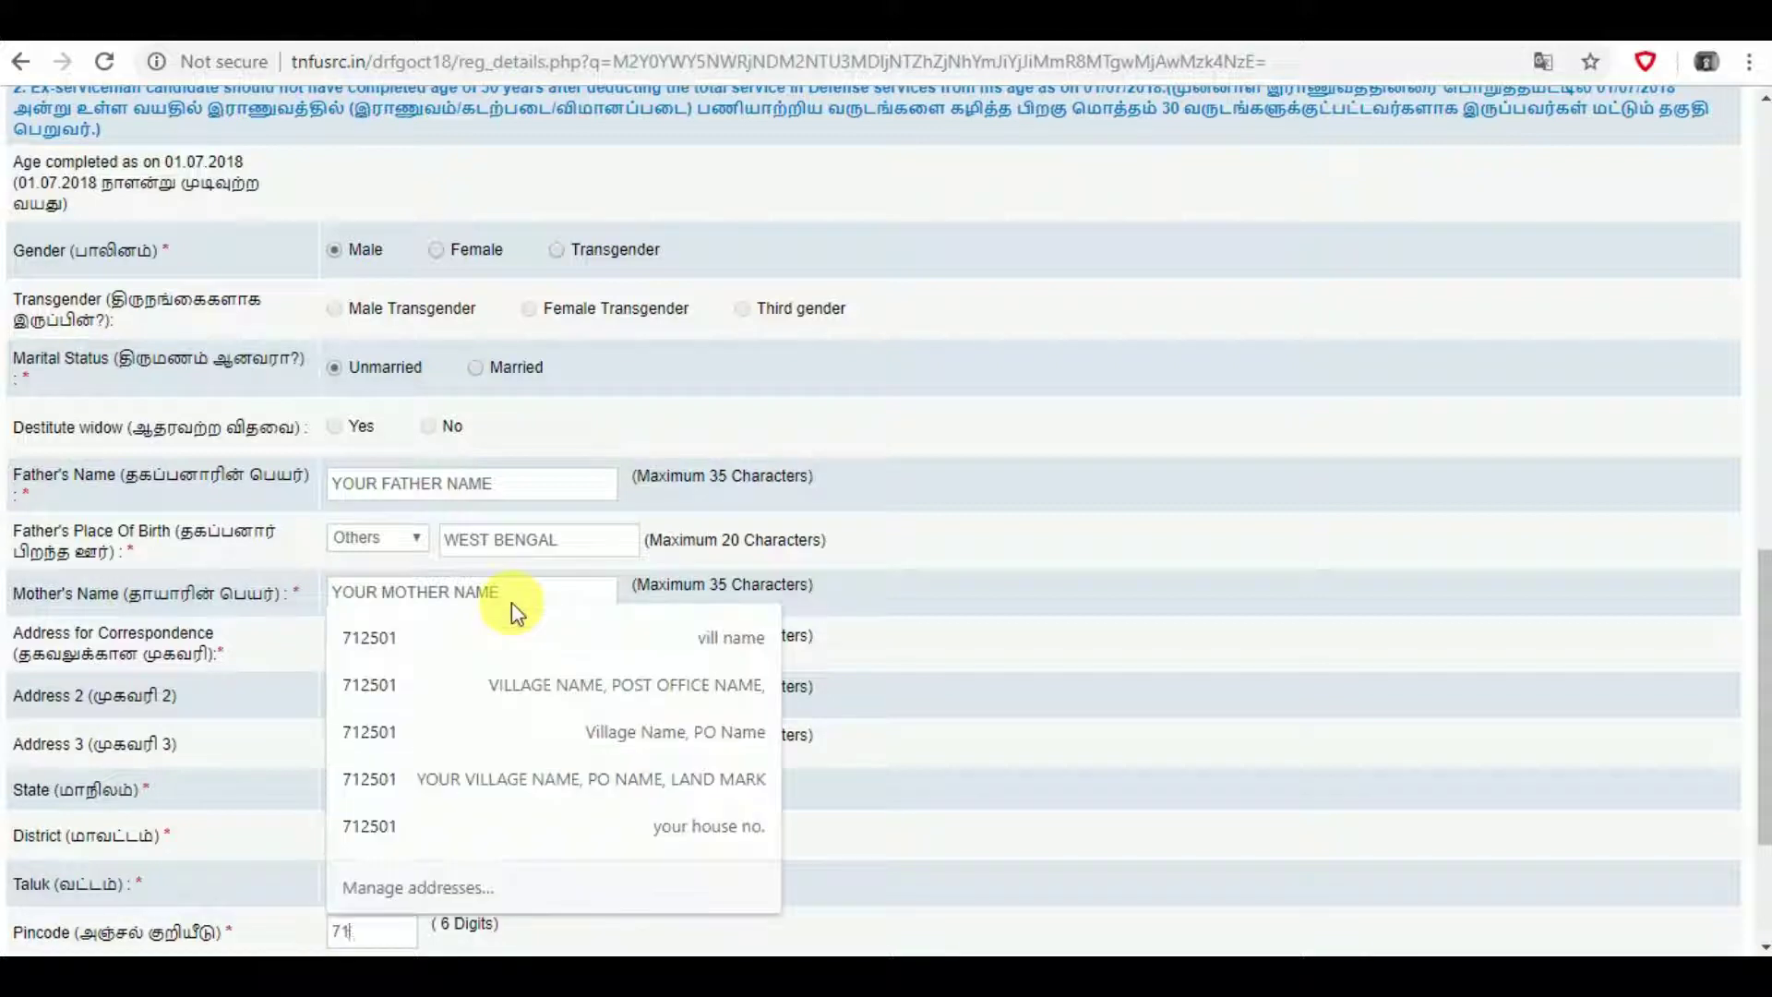
type("2501")
key("Escape")
scroll(512, 602, "down", 3)
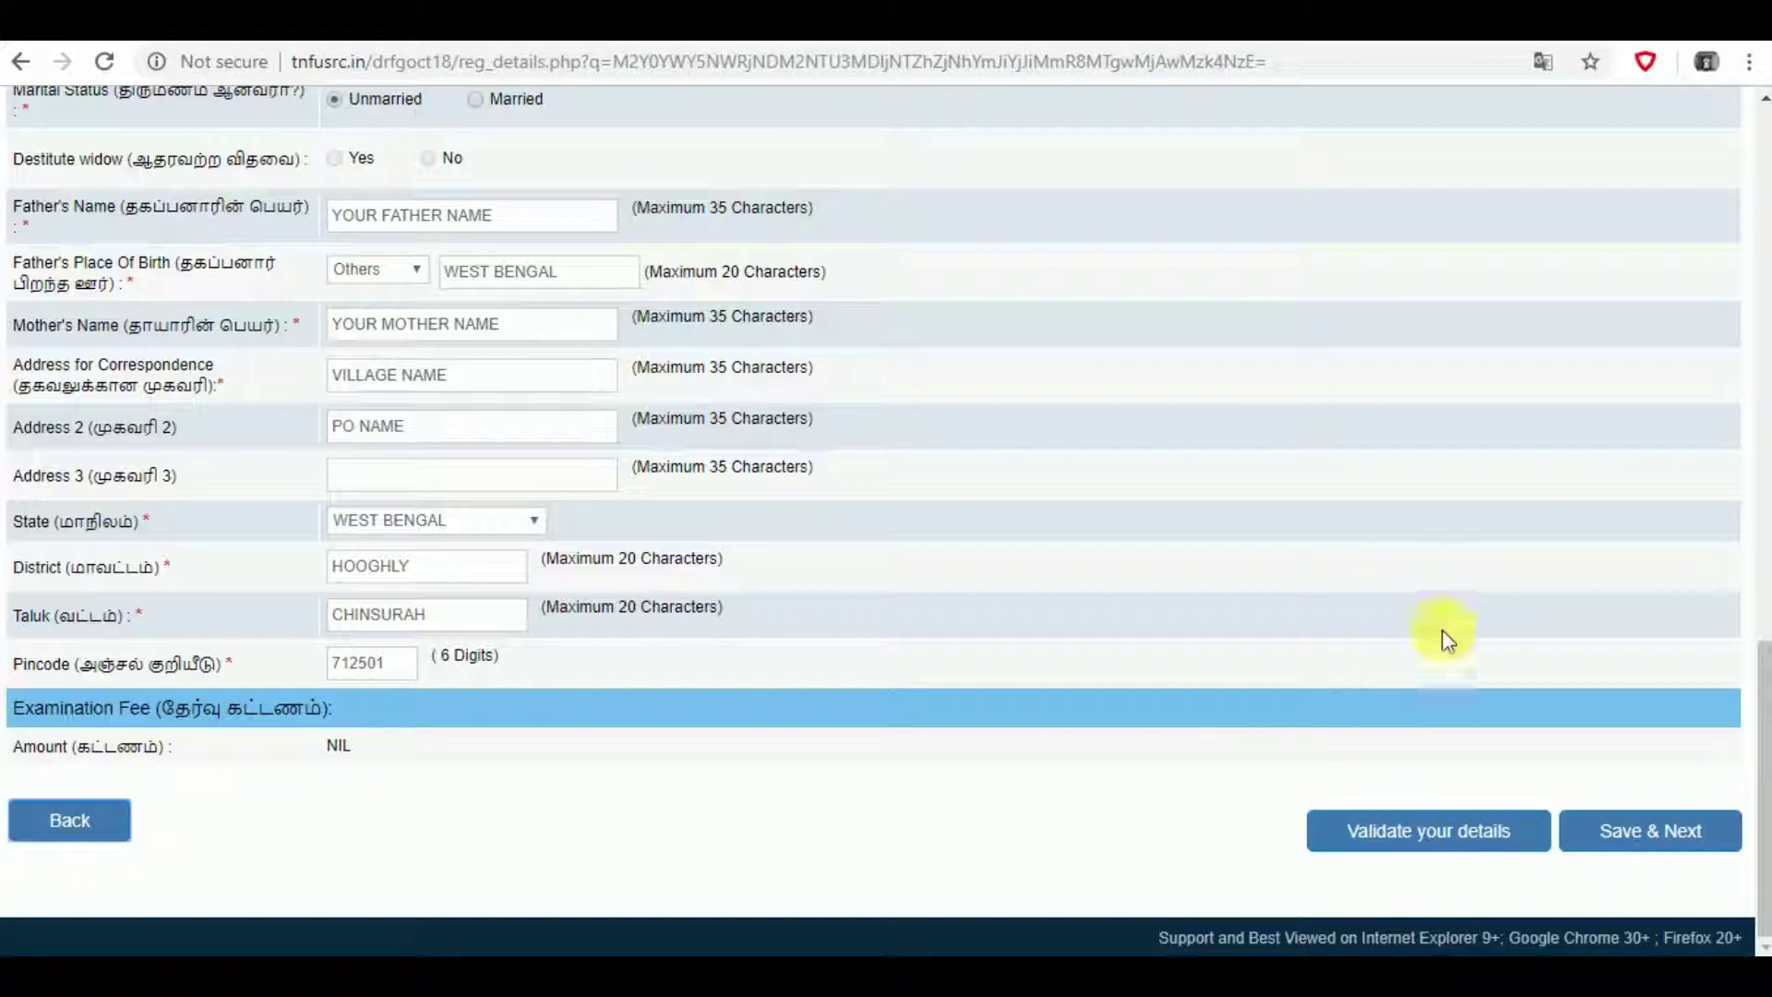
left_click(1620, 845)
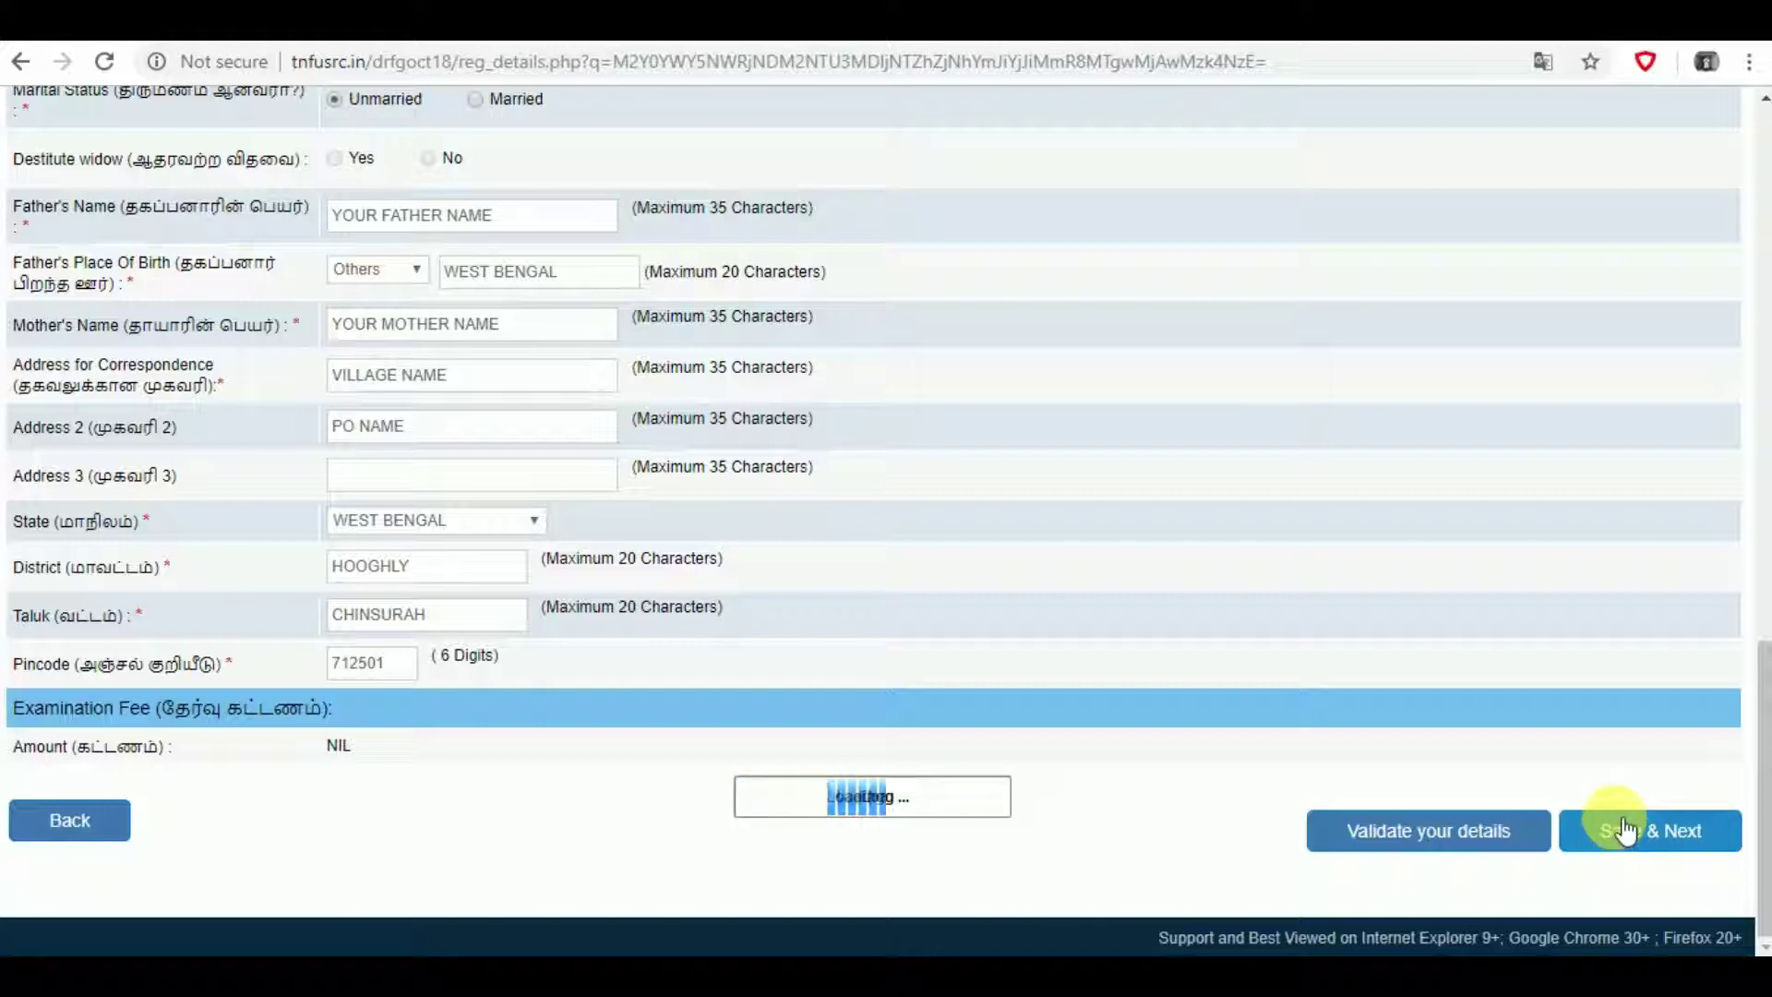
- Answer Yes to HSC science subjects and No to Tamil medium and sport quota, then save to preview
scroll(1266, 743, "down", 3)
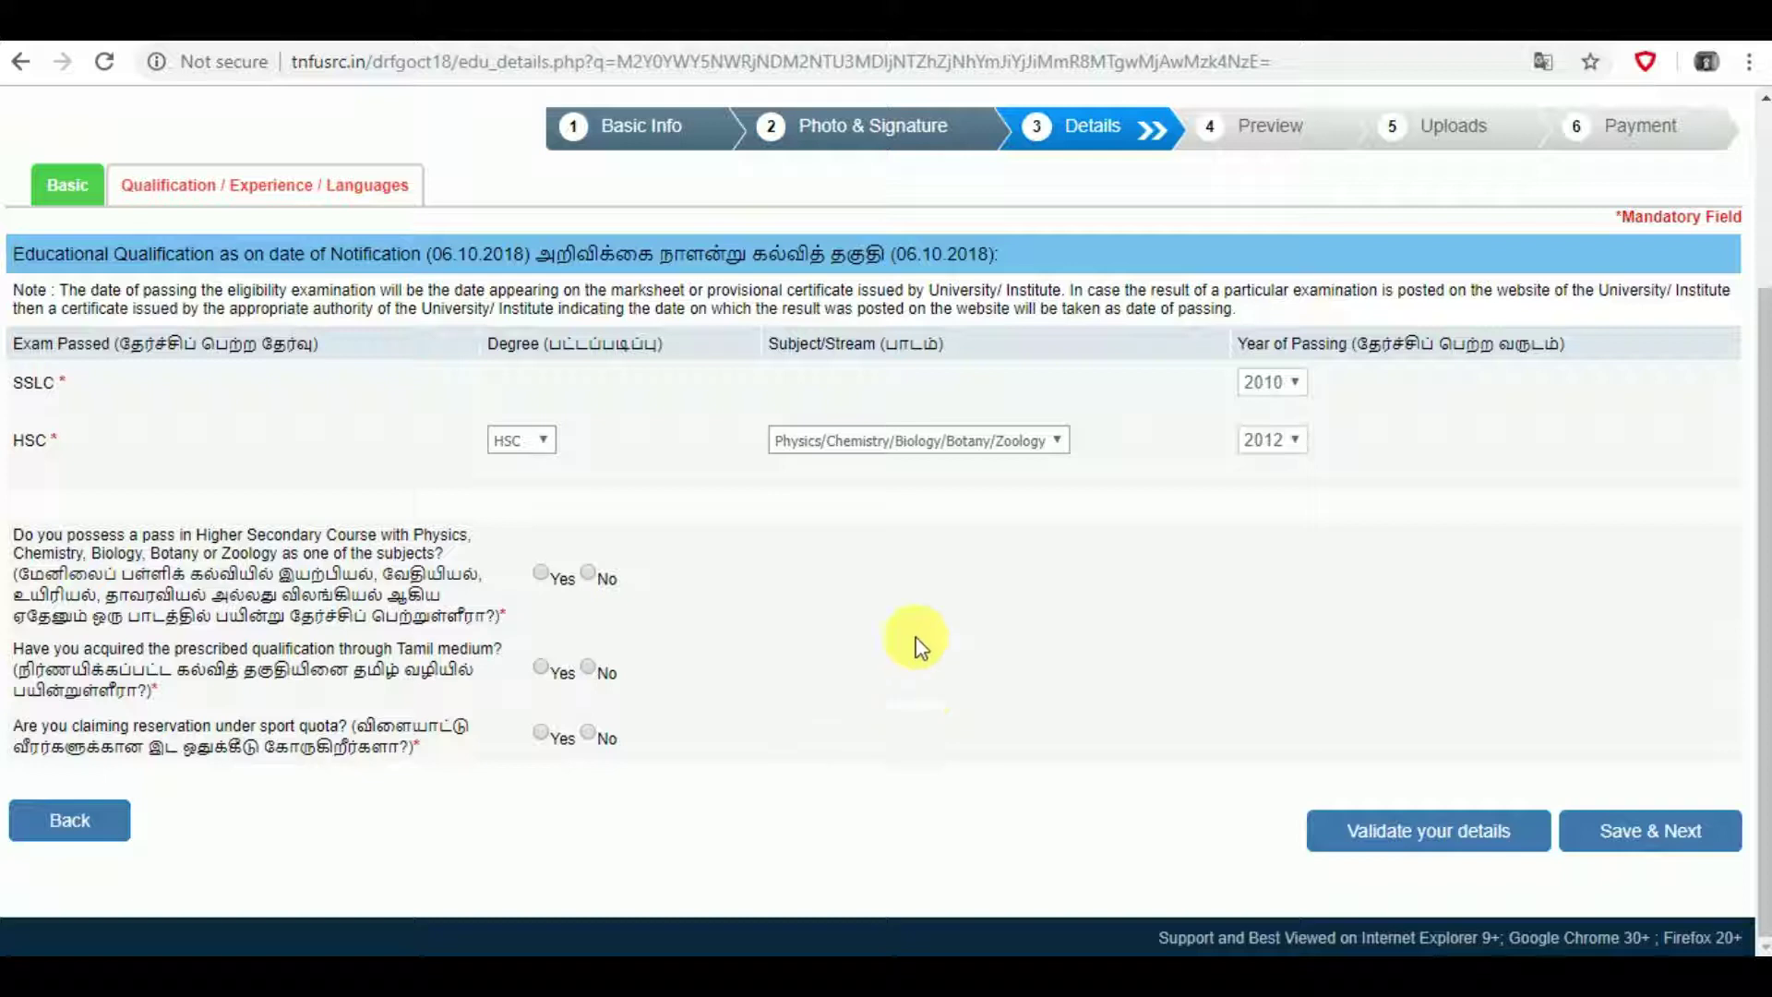
left_click(544, 579)
left_click(545, 672)
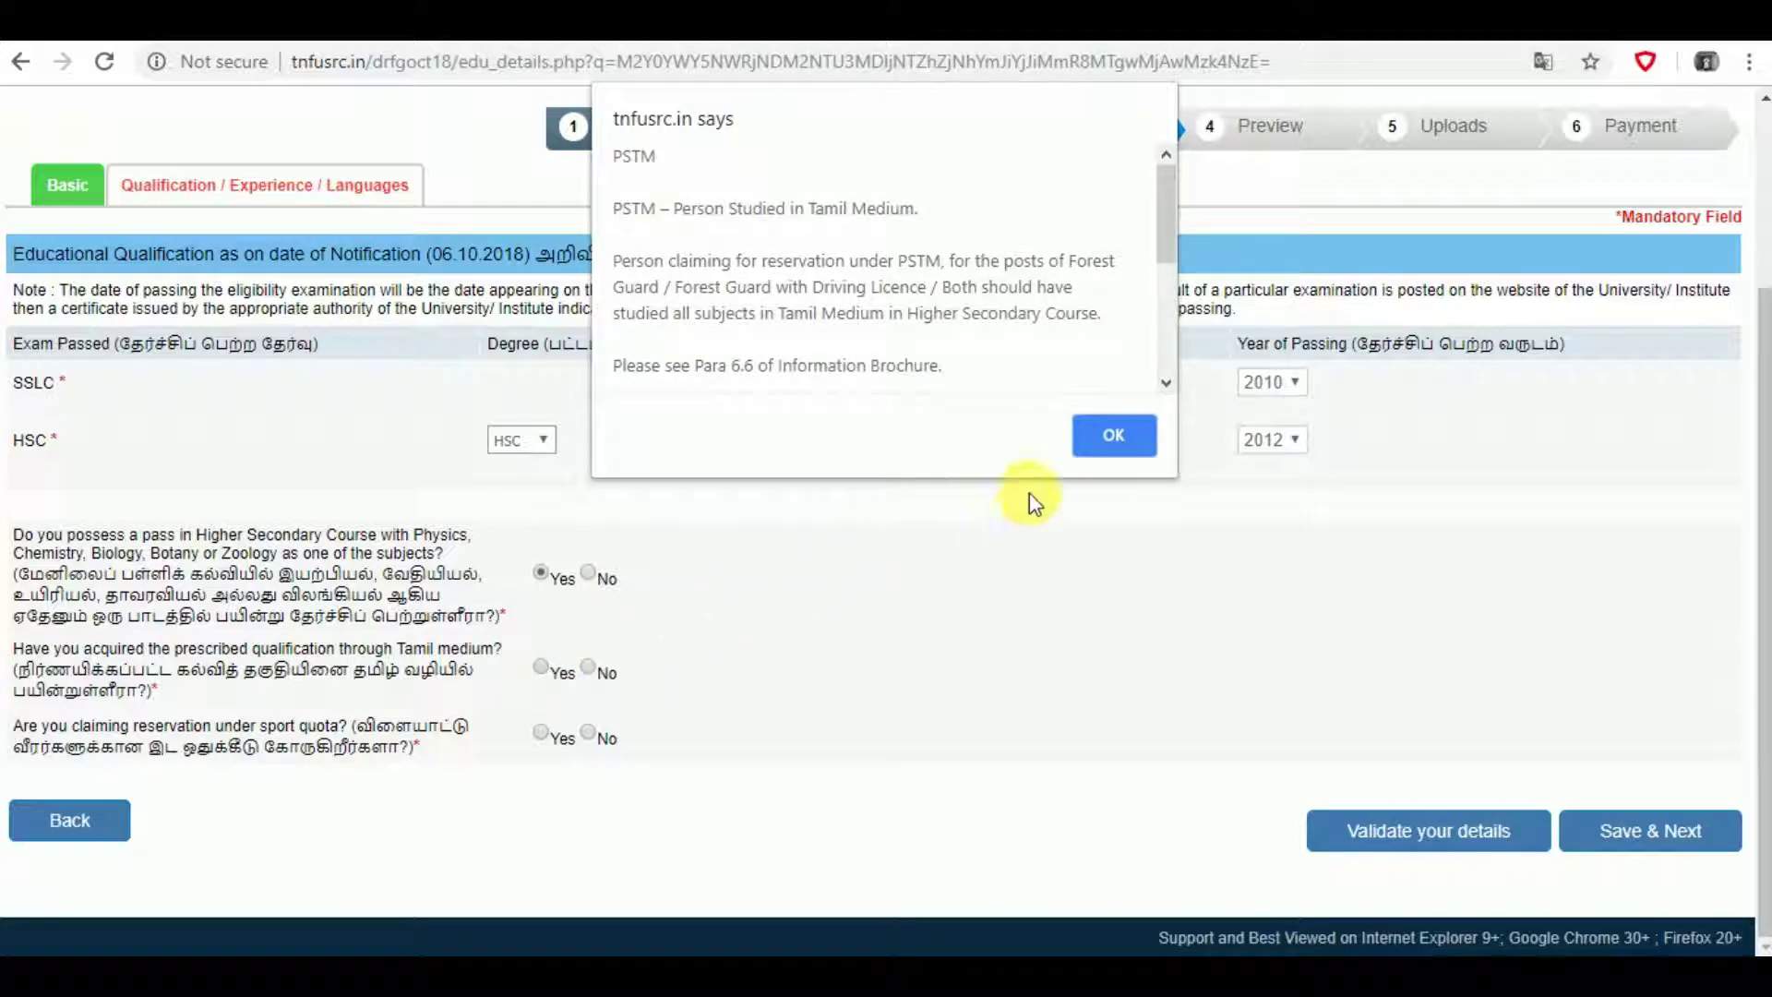
left_click(1111, 438)
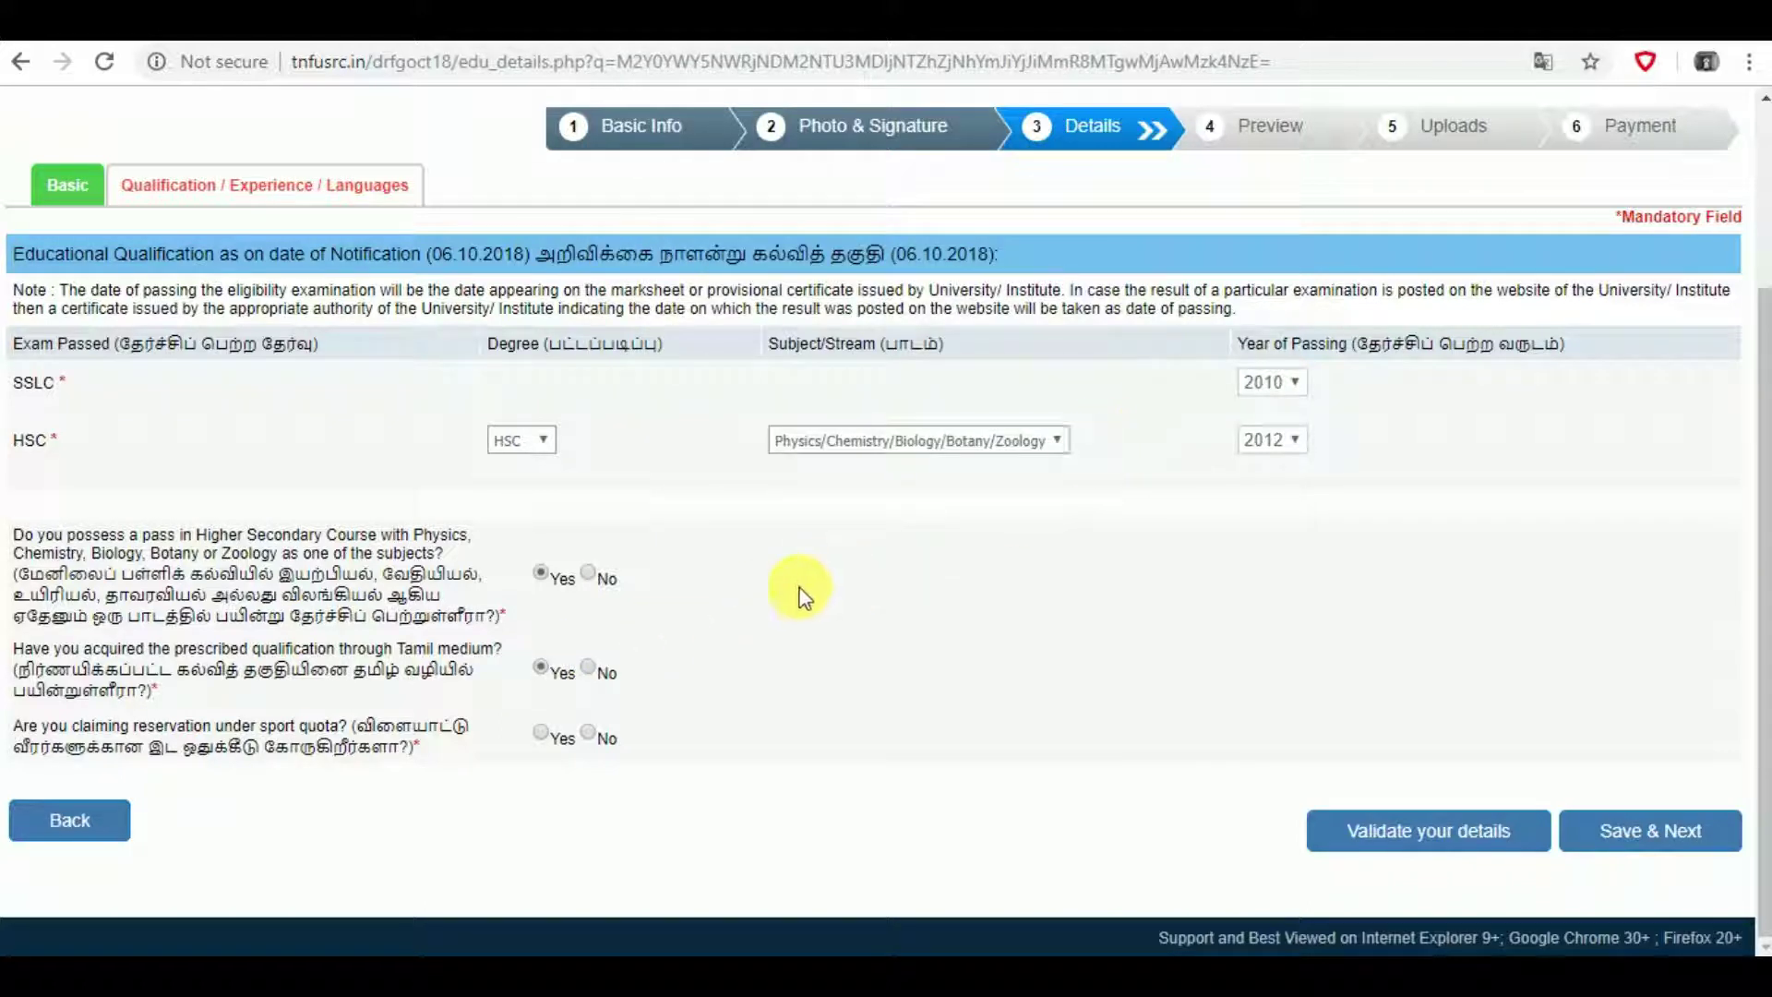
left_click(588, 668)
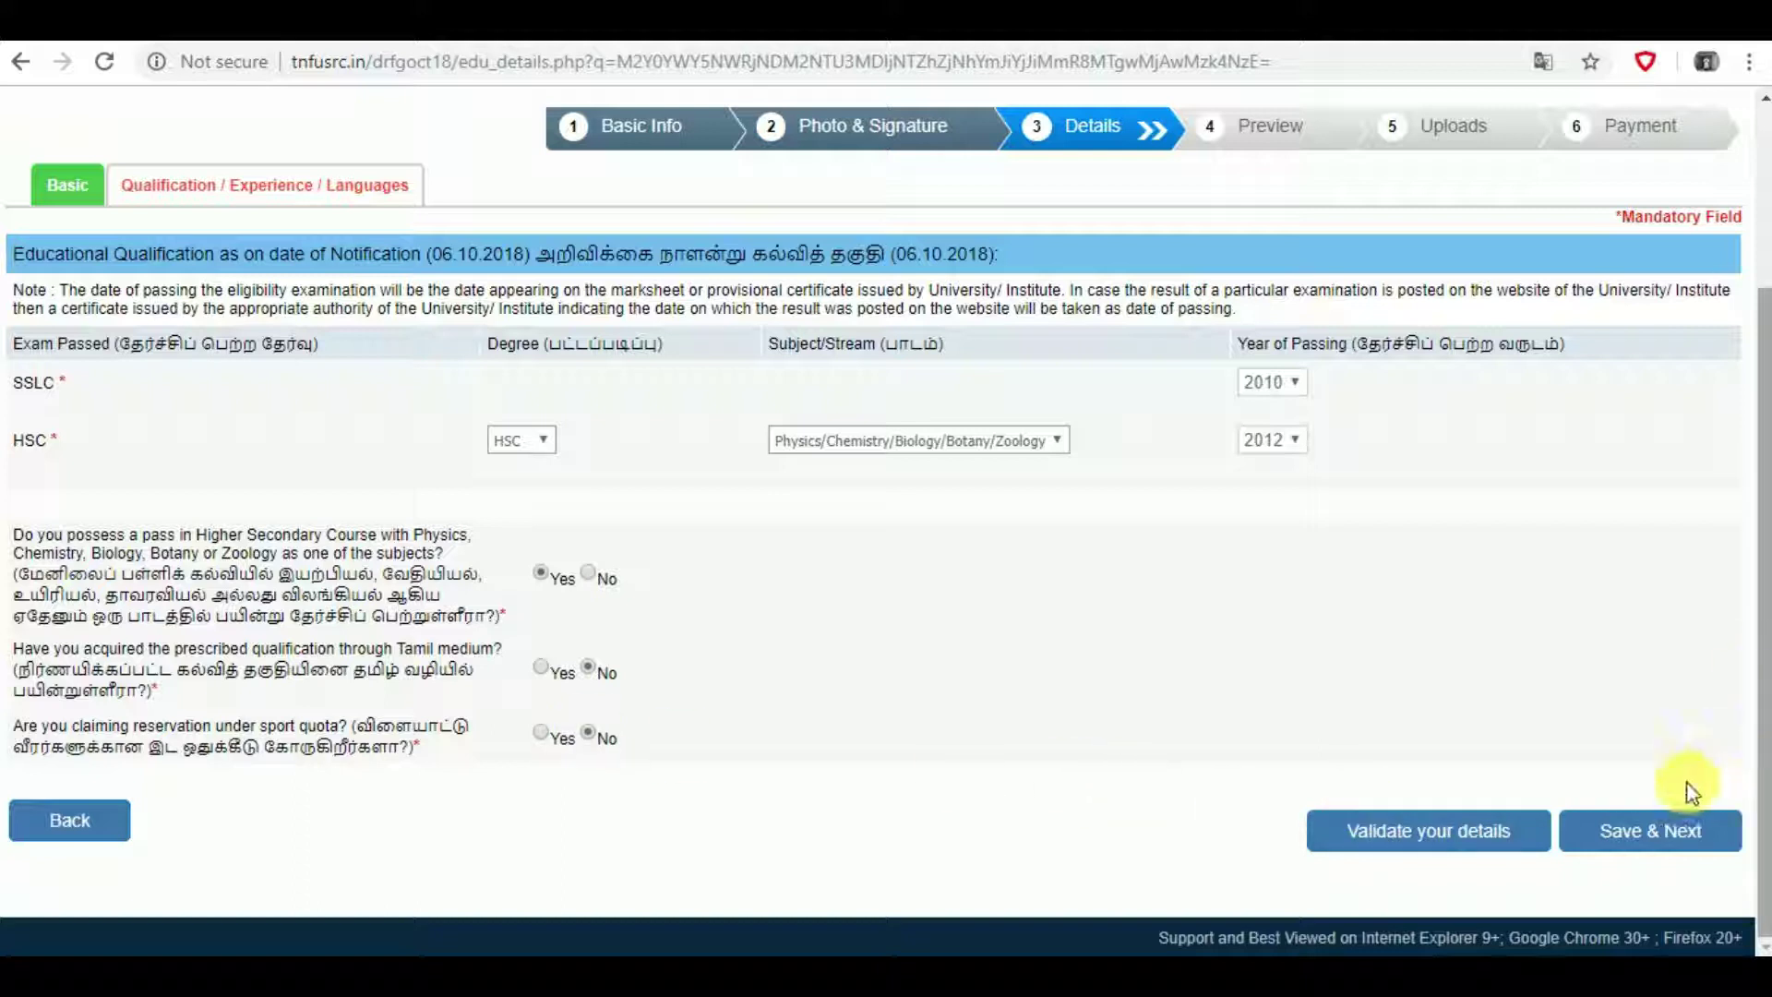
left_click(1680, 833)
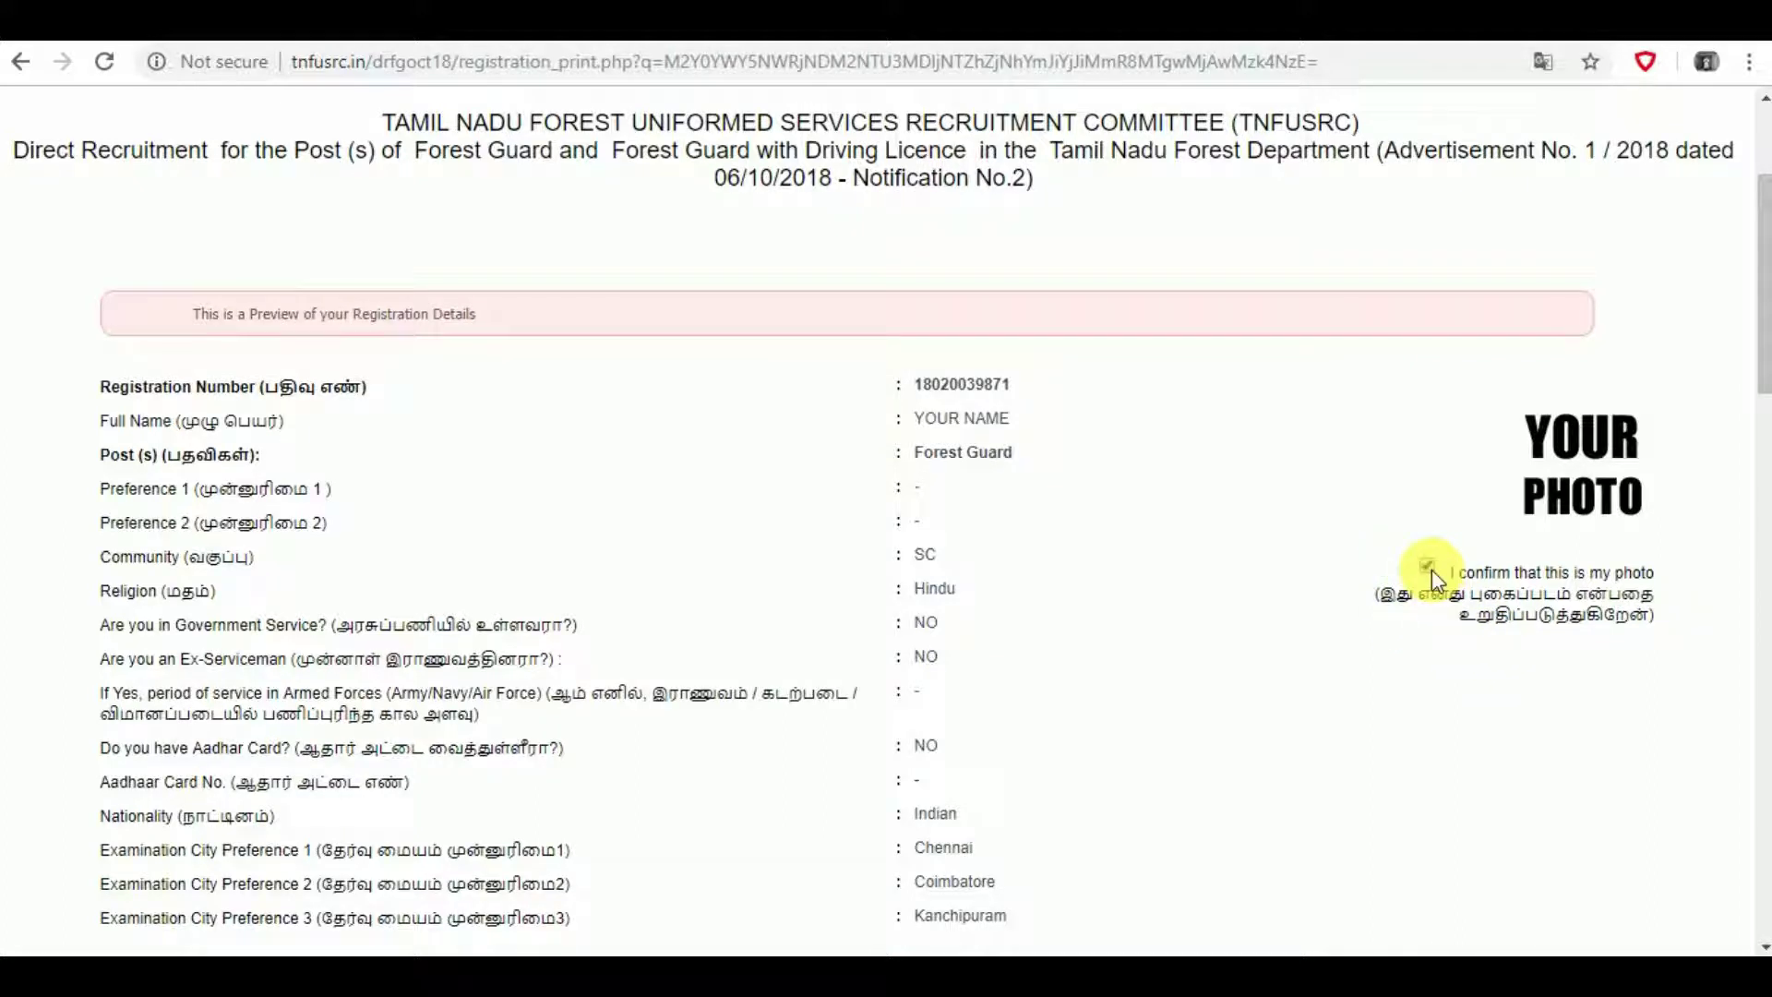
- Agree to the declaration, confirm the signature, and final-submit the application, accepting that edits are locked
scroll(1431, 568, "down", 5)
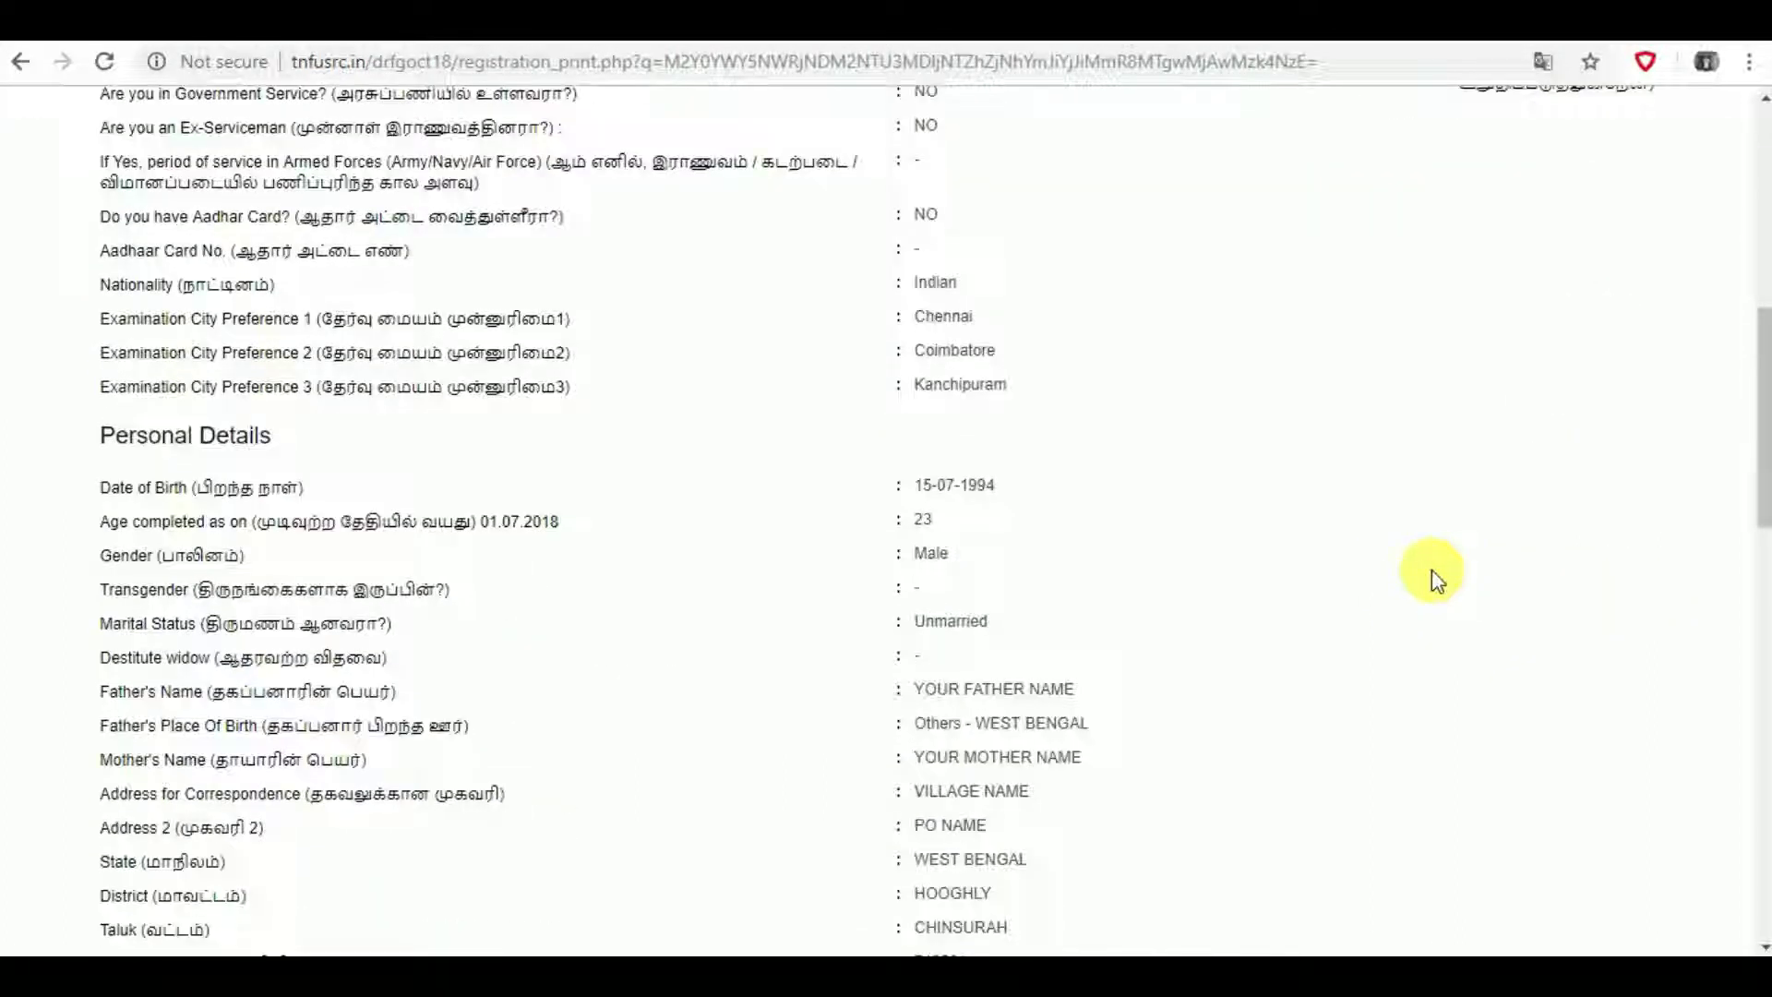
scroll(1432, 569, "down", 7)
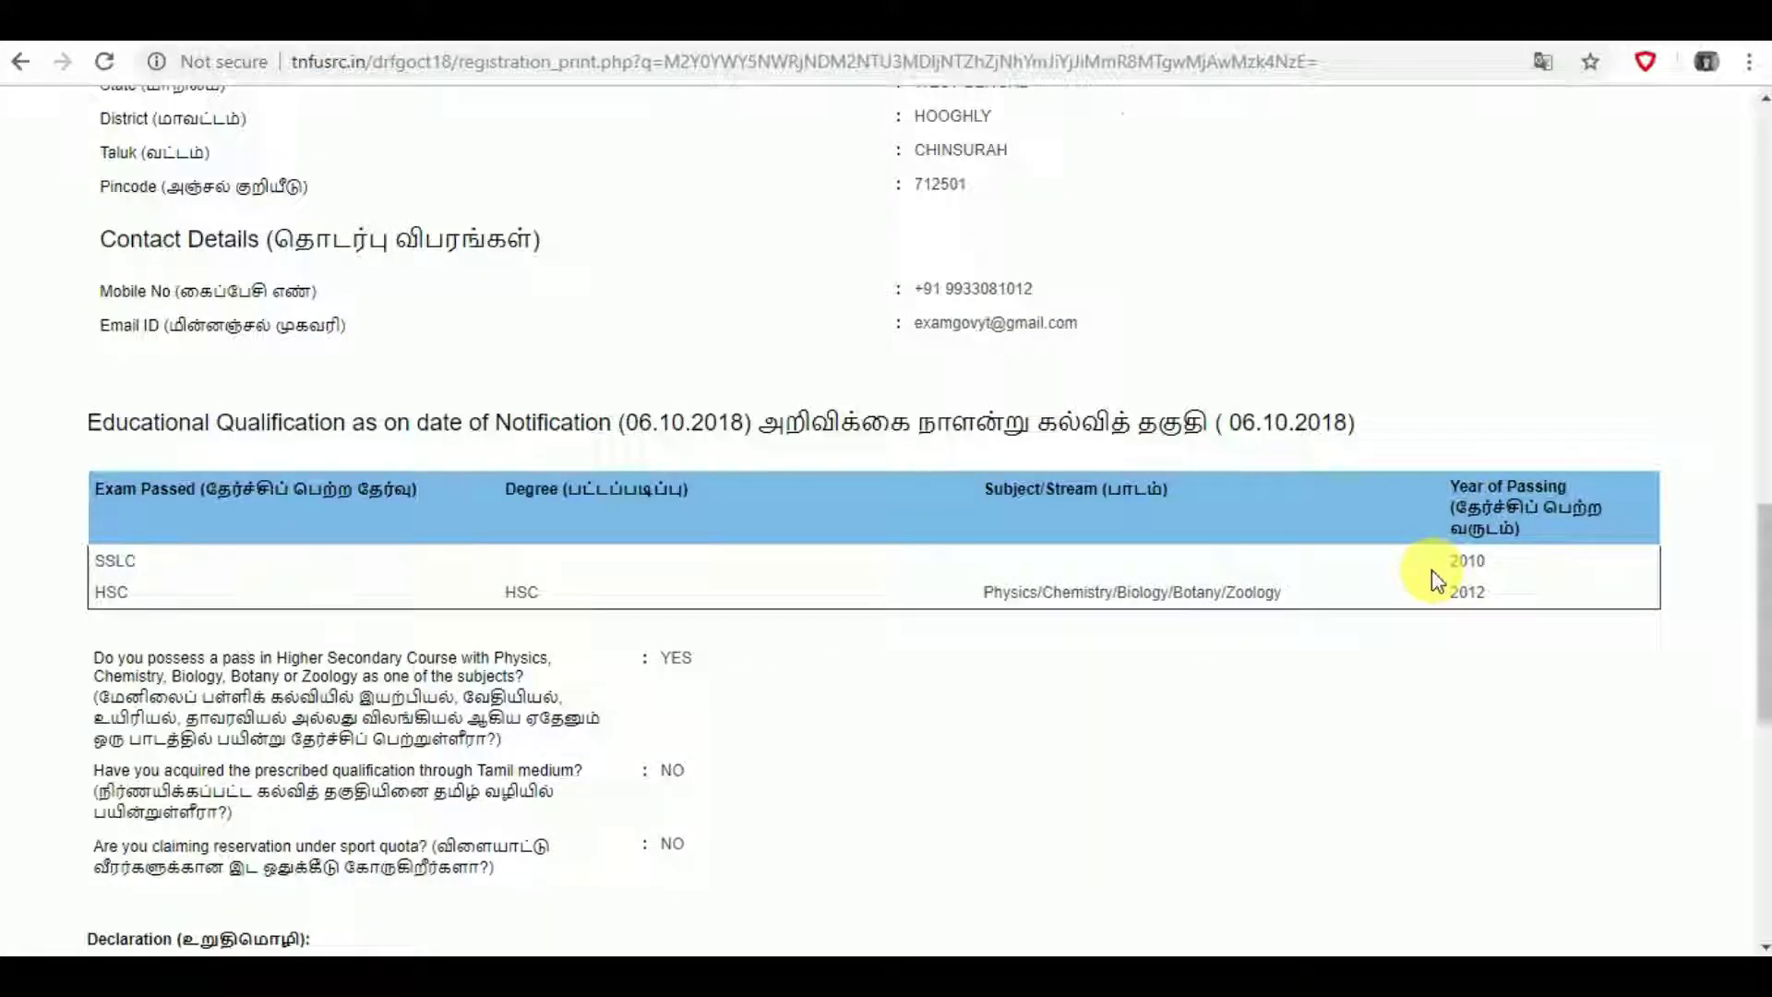
scroll(1434, 577, "down", 8)
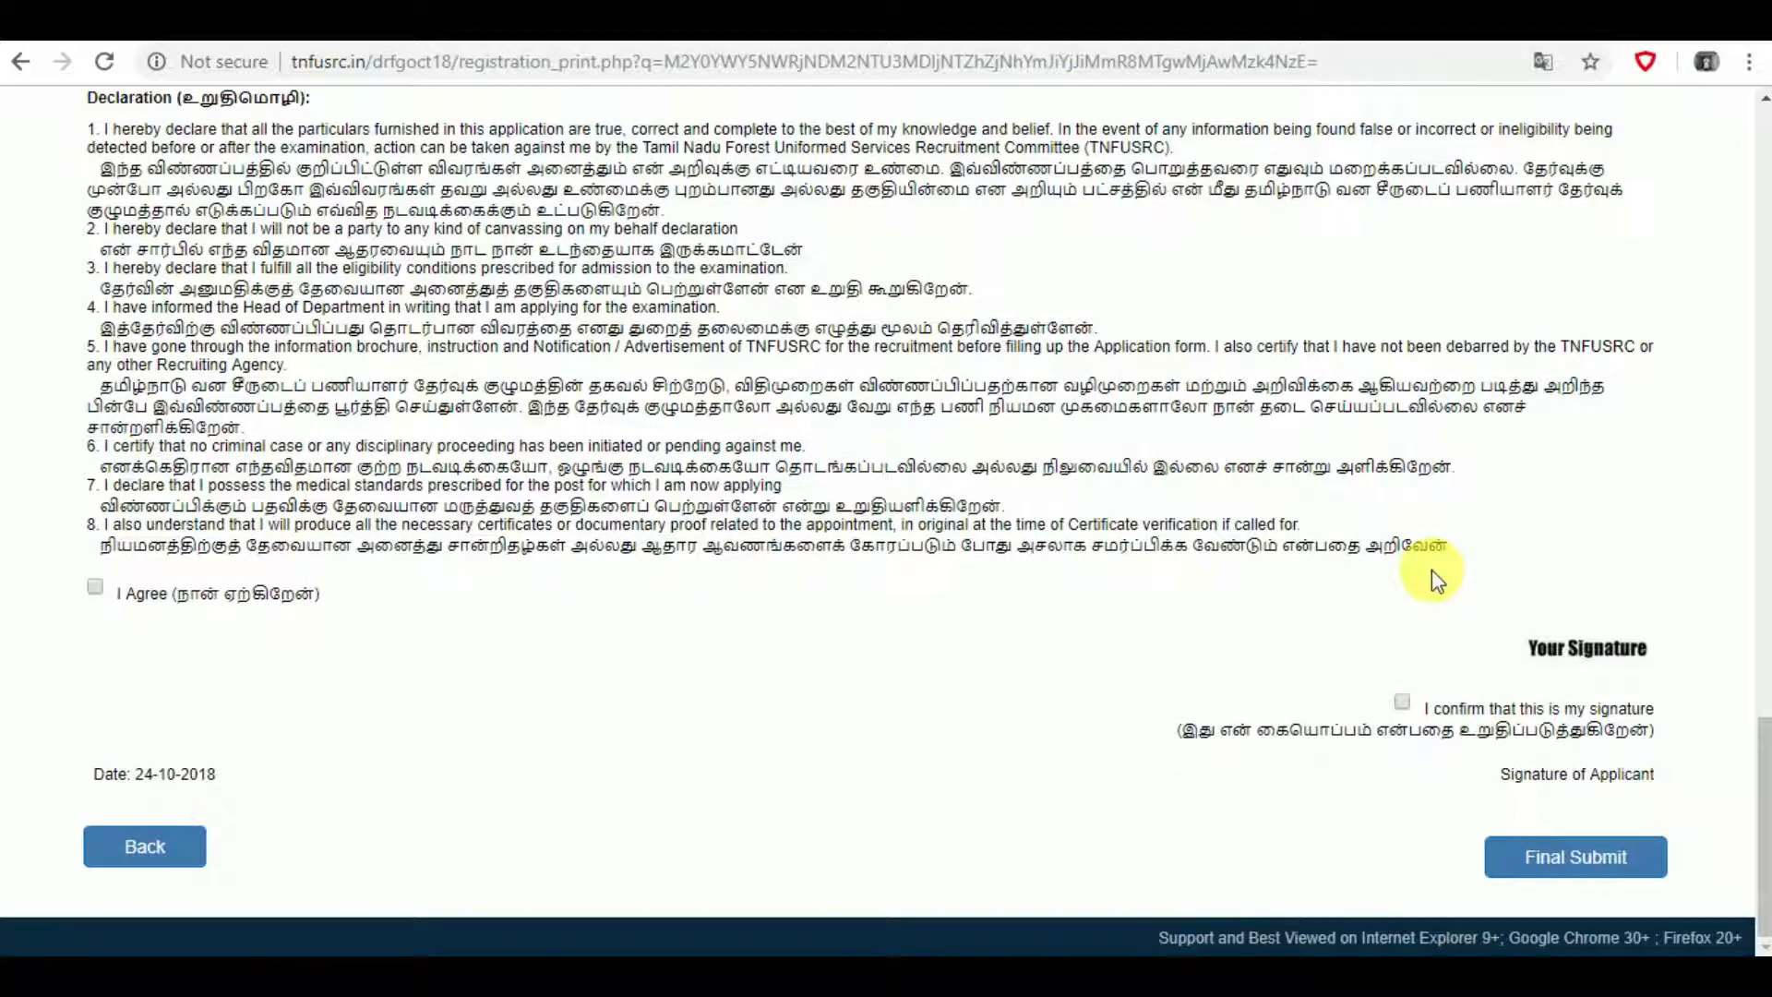
left_click(96, 589)
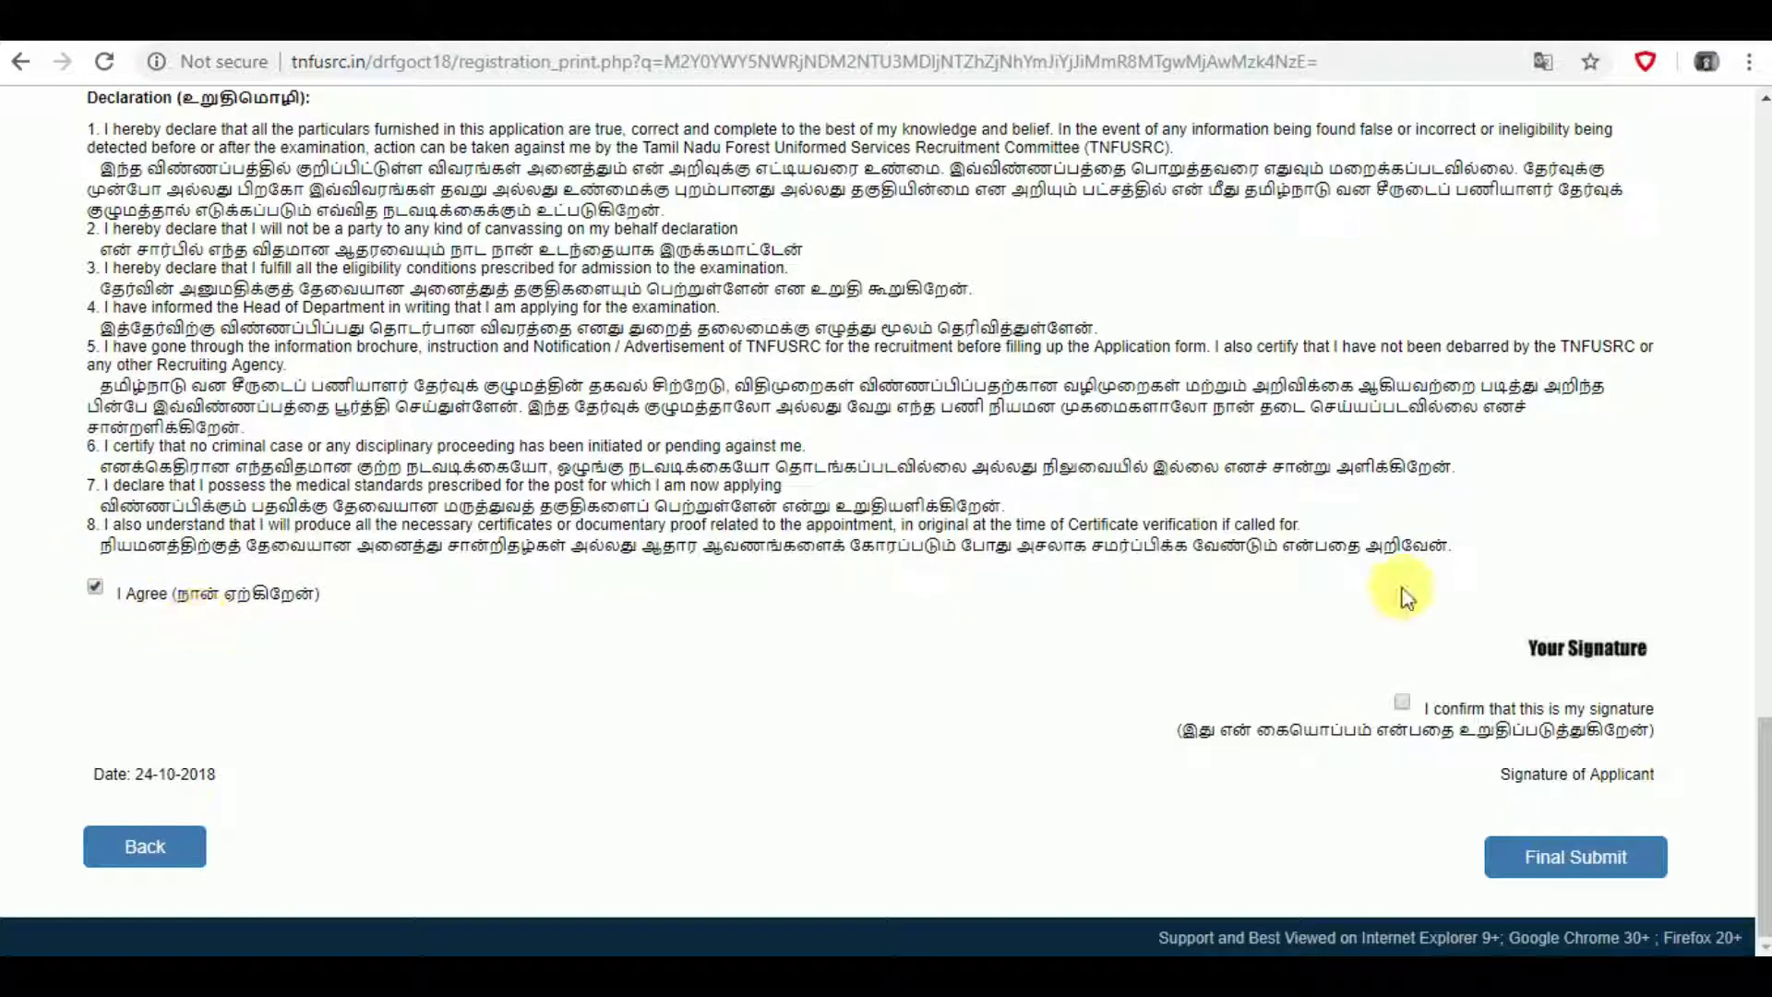
left_click(1402, 704)
left_click(1551, 840)
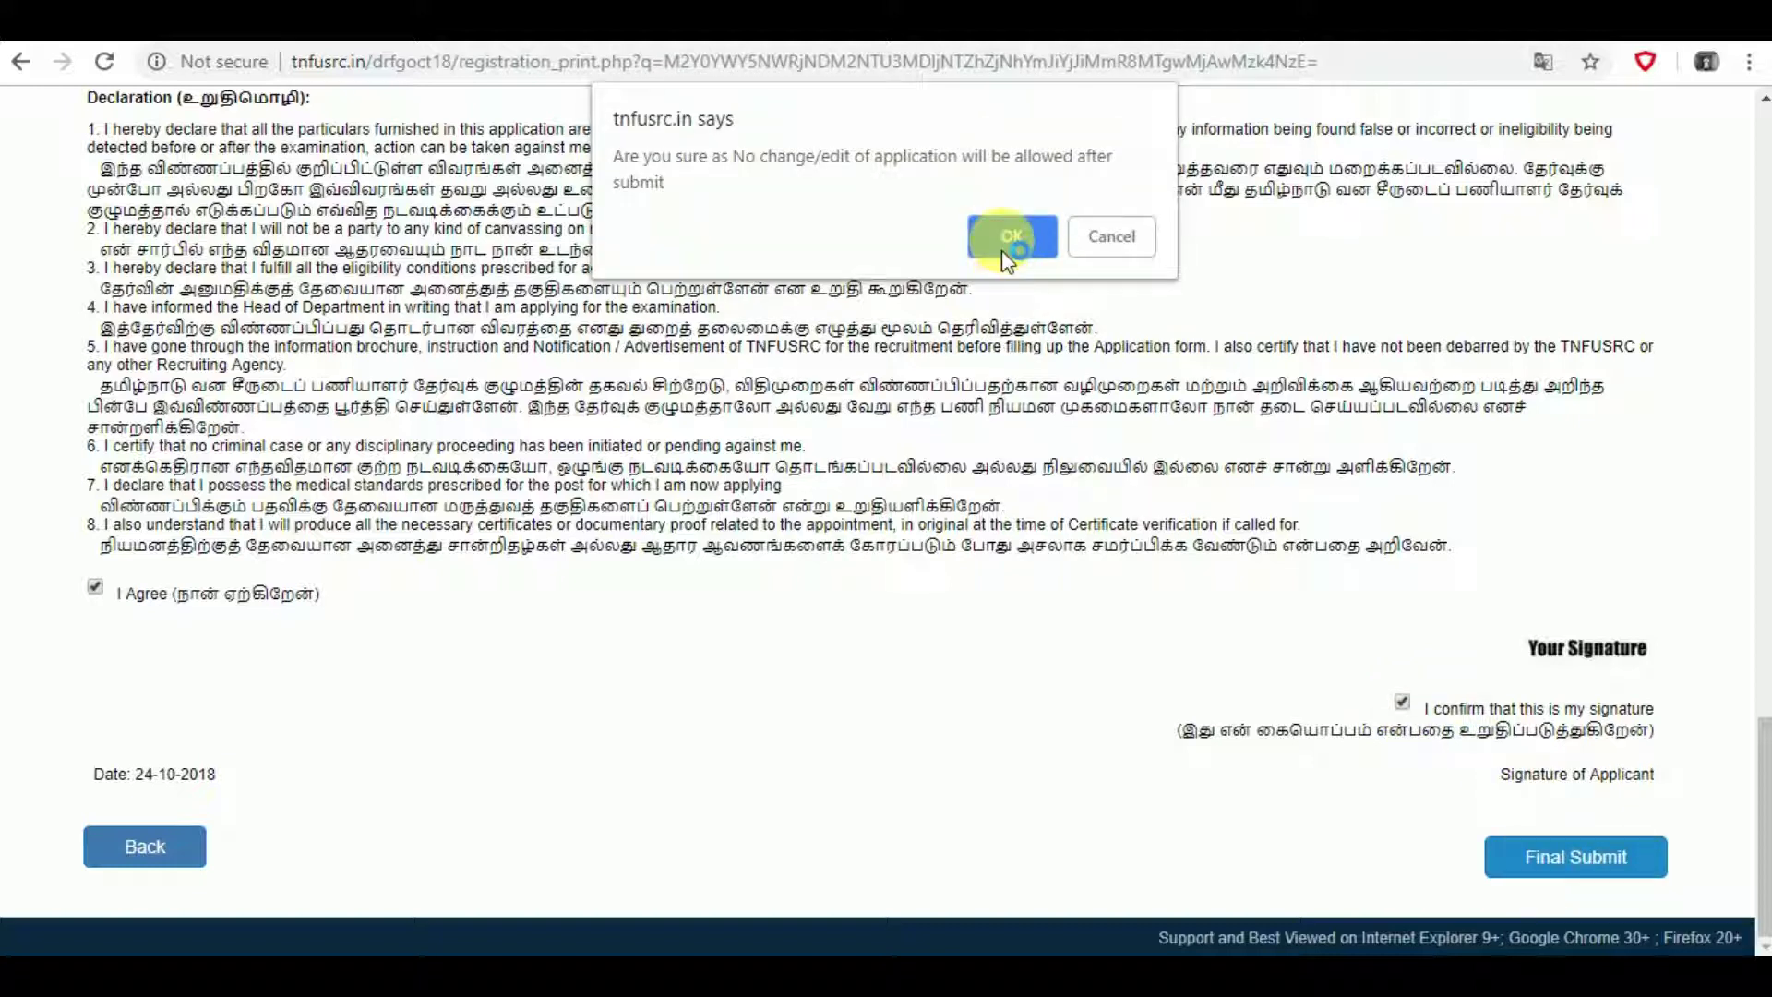
left_click(1003, 249)
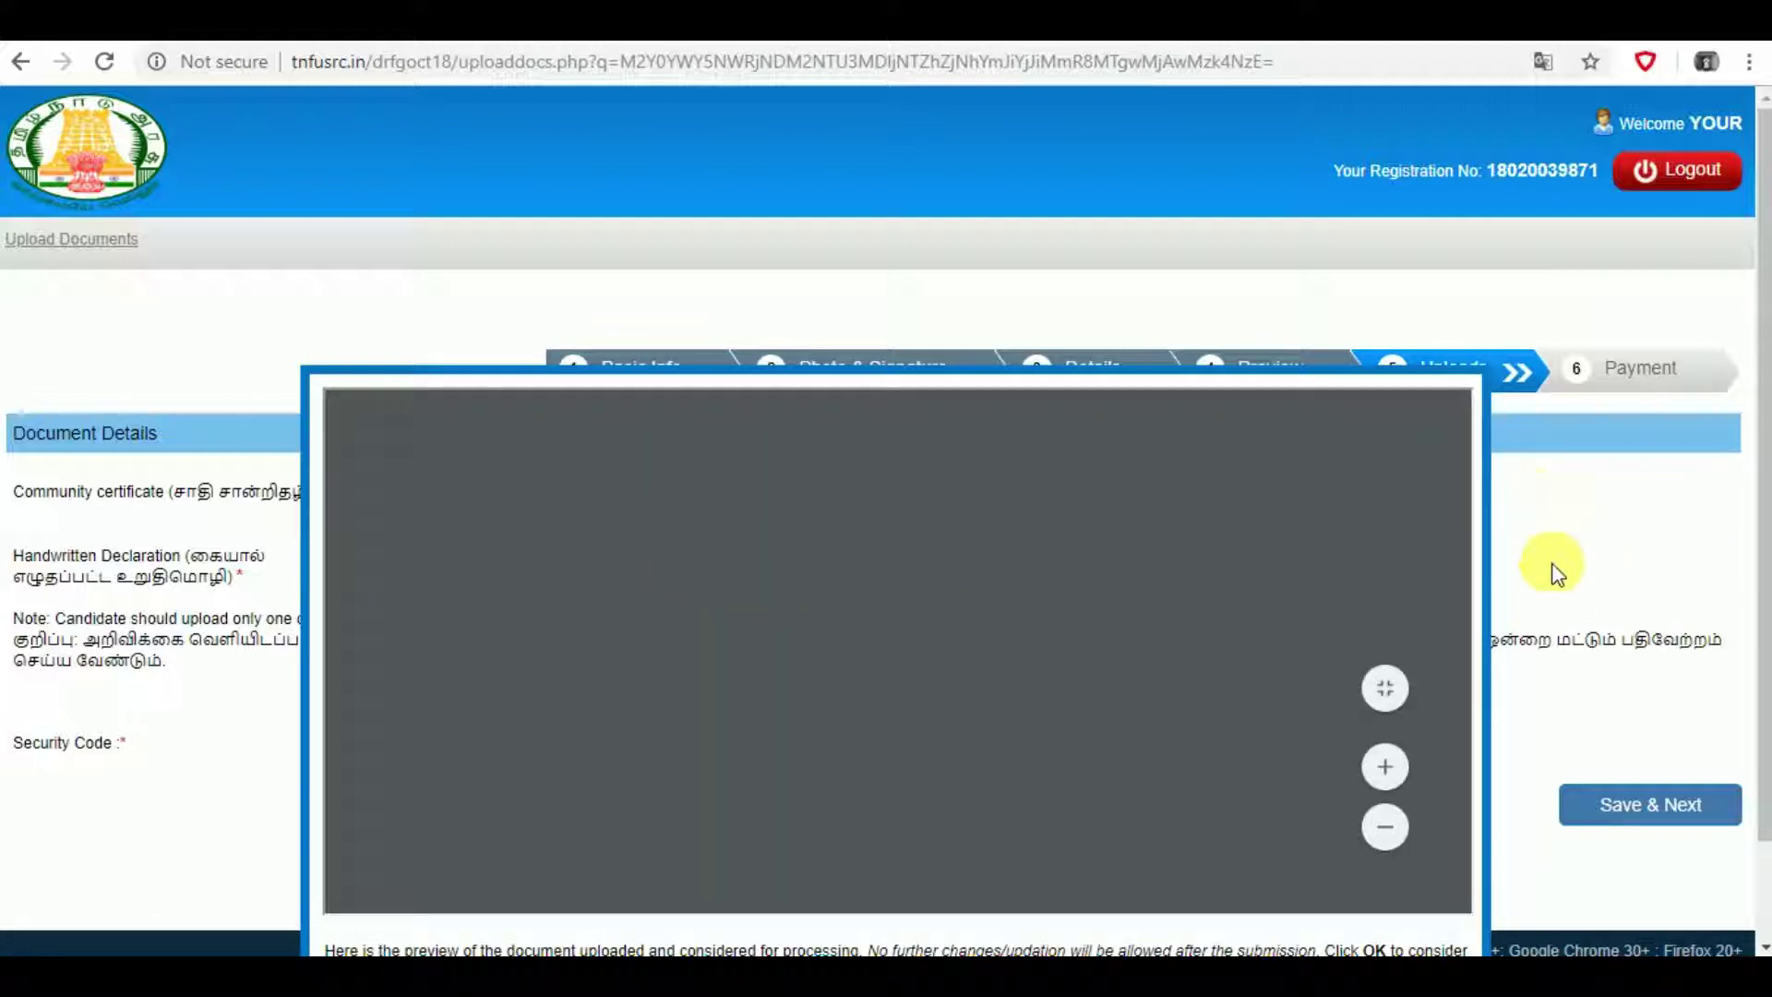
- Accept the CC.pdf and HWD.pdf uploaded document previews
scroll(1575, 495, "down", 1)
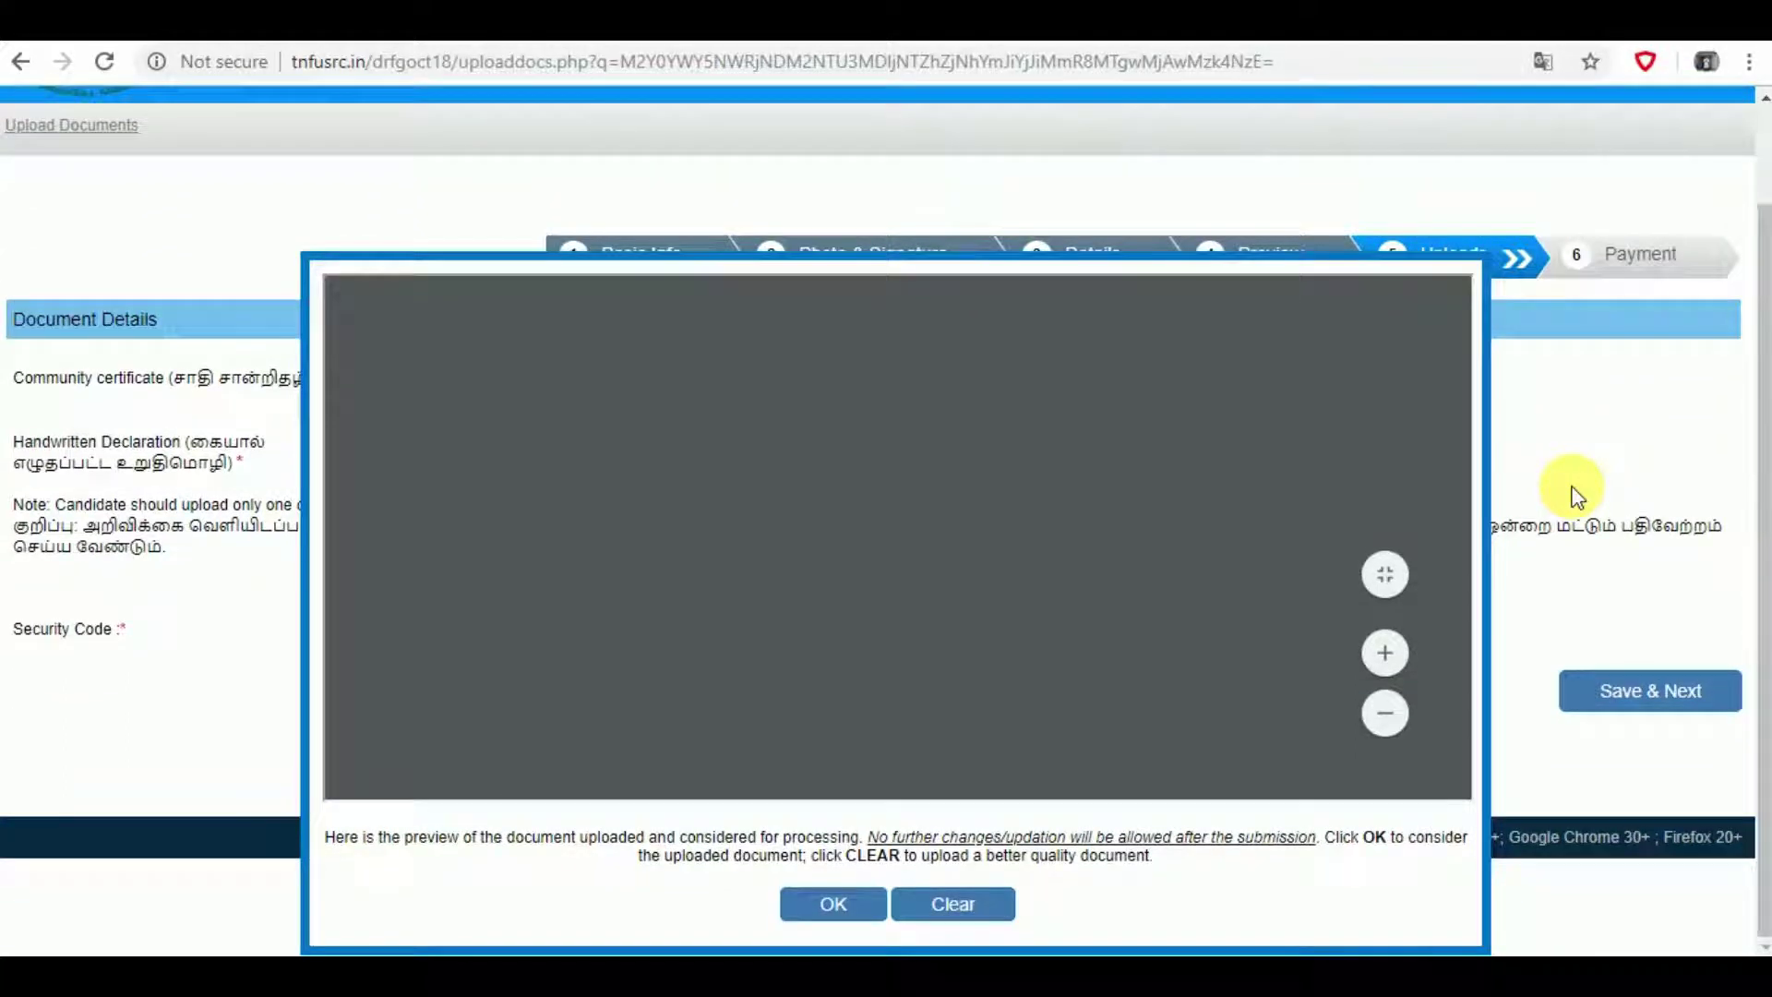
left_click(865, 907)
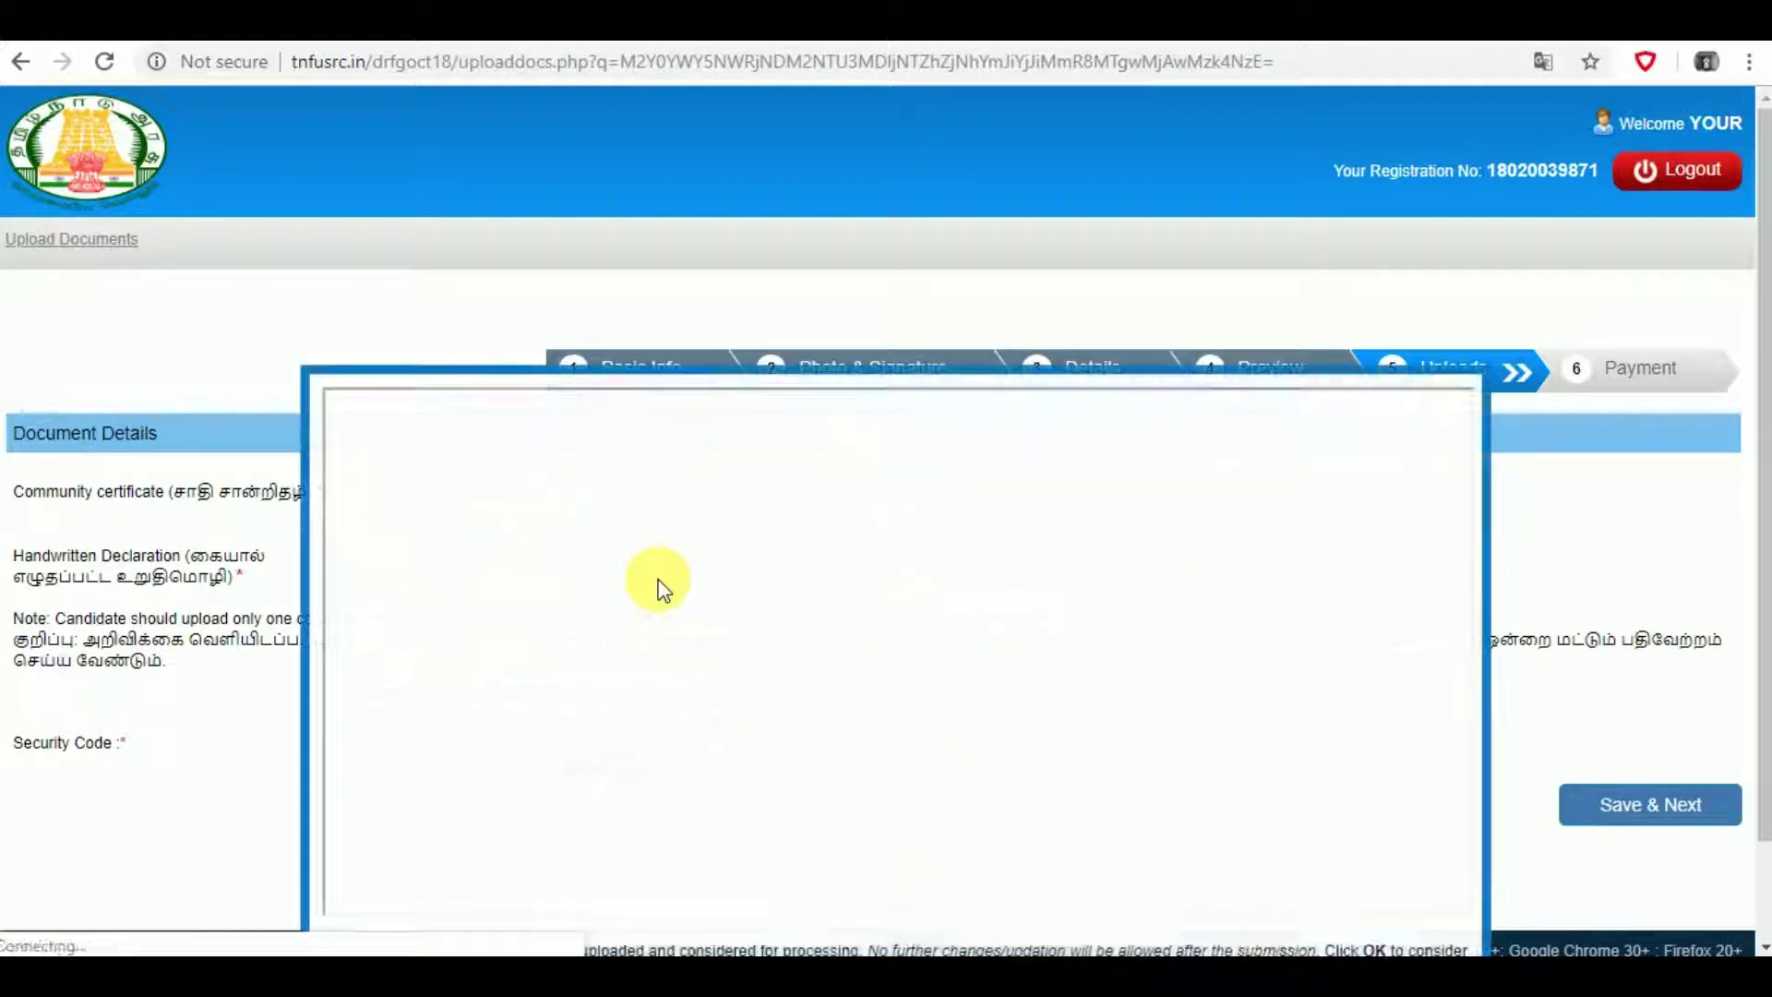
scroll(660, 596, "down", 1)
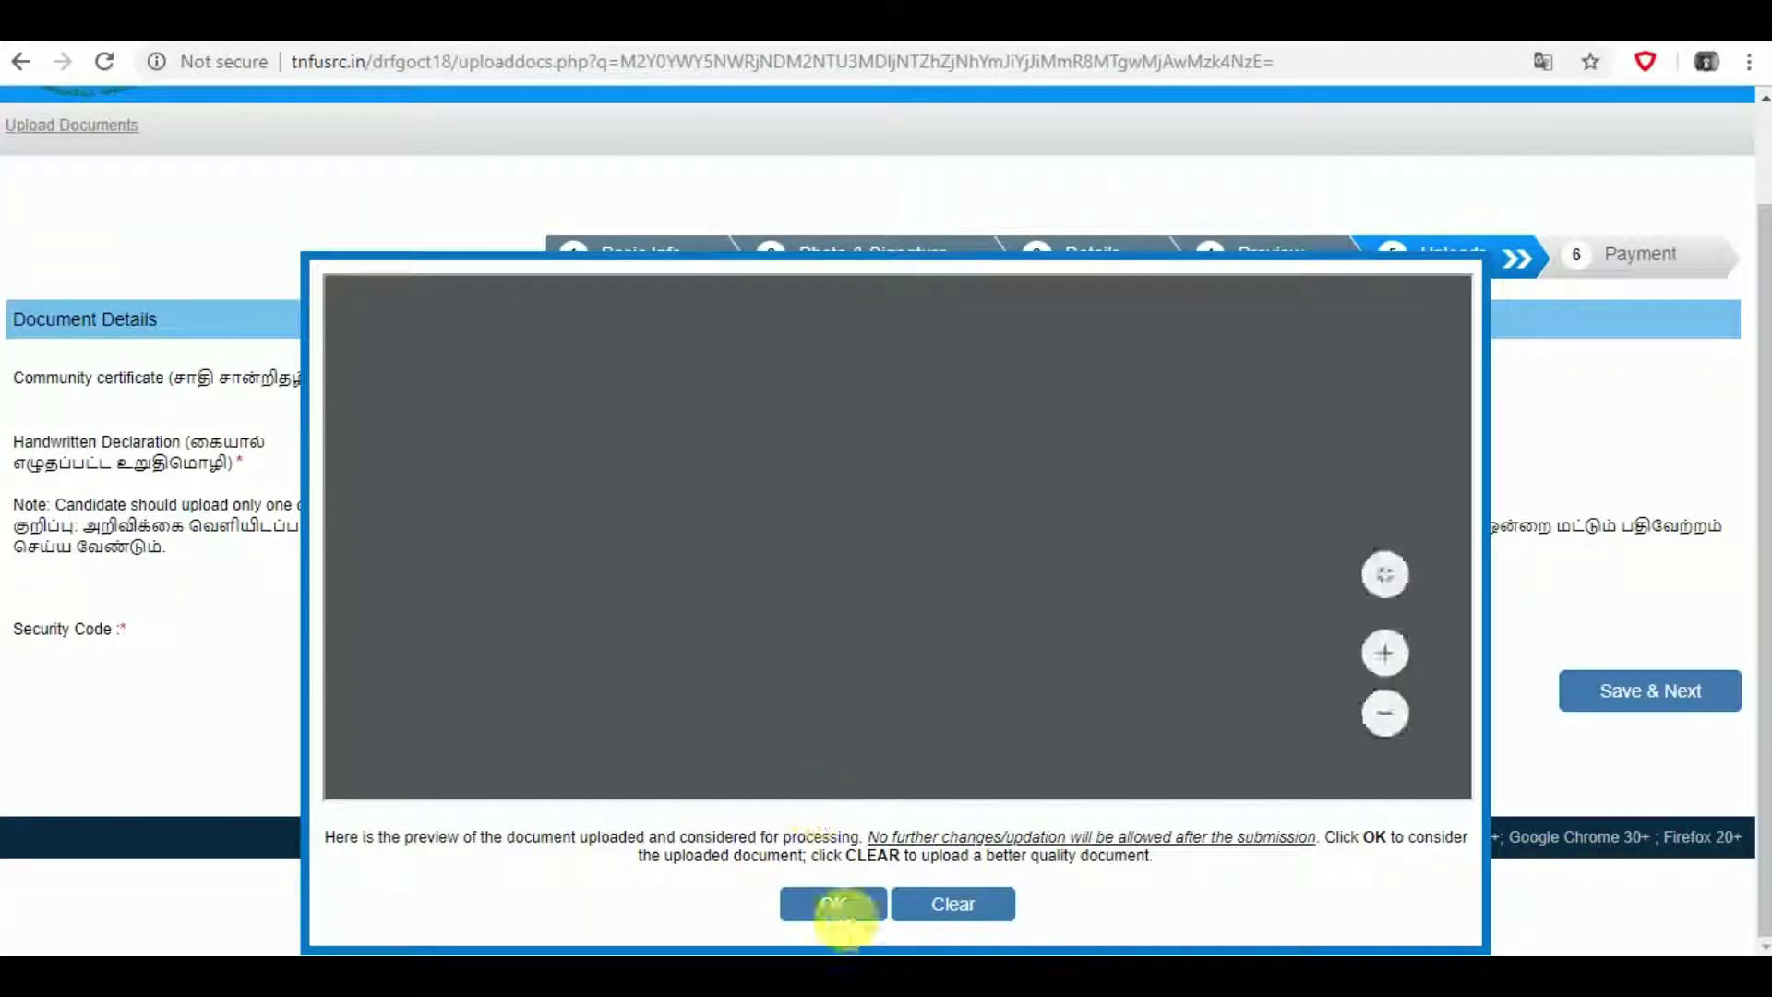
left_click(851, 910)
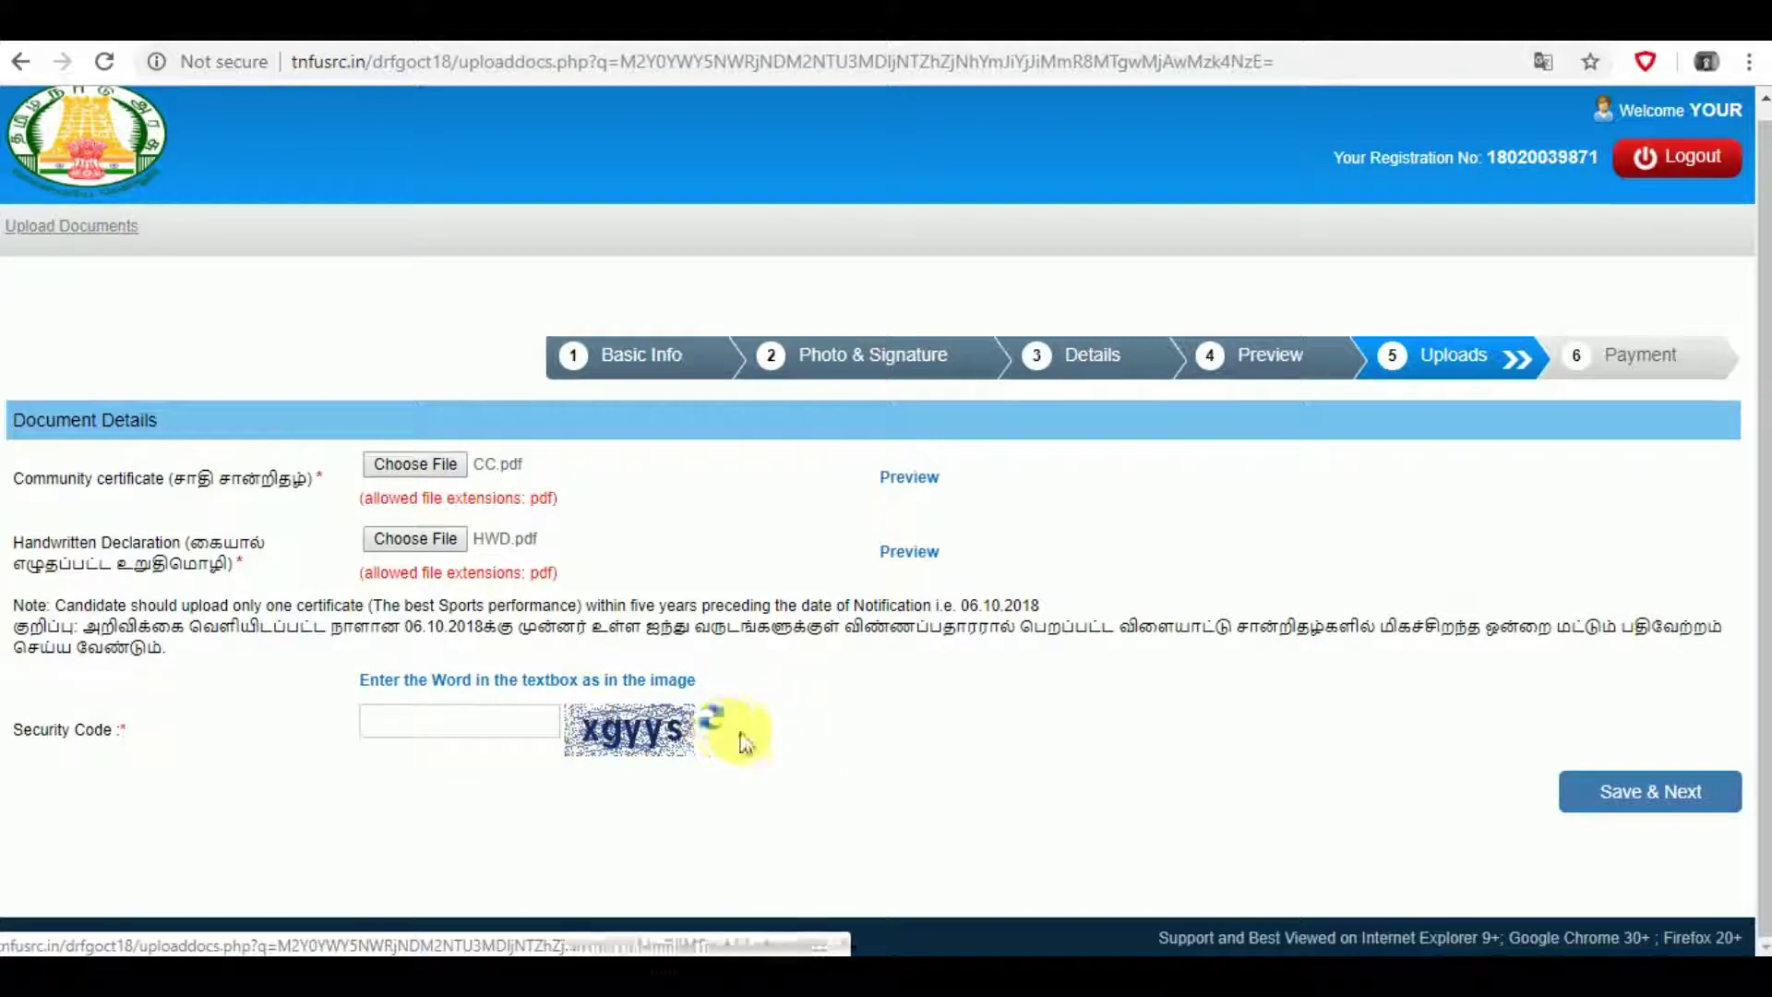
- Enter the captcha security code and save the uploads
left_click(494, 724)
type("x")
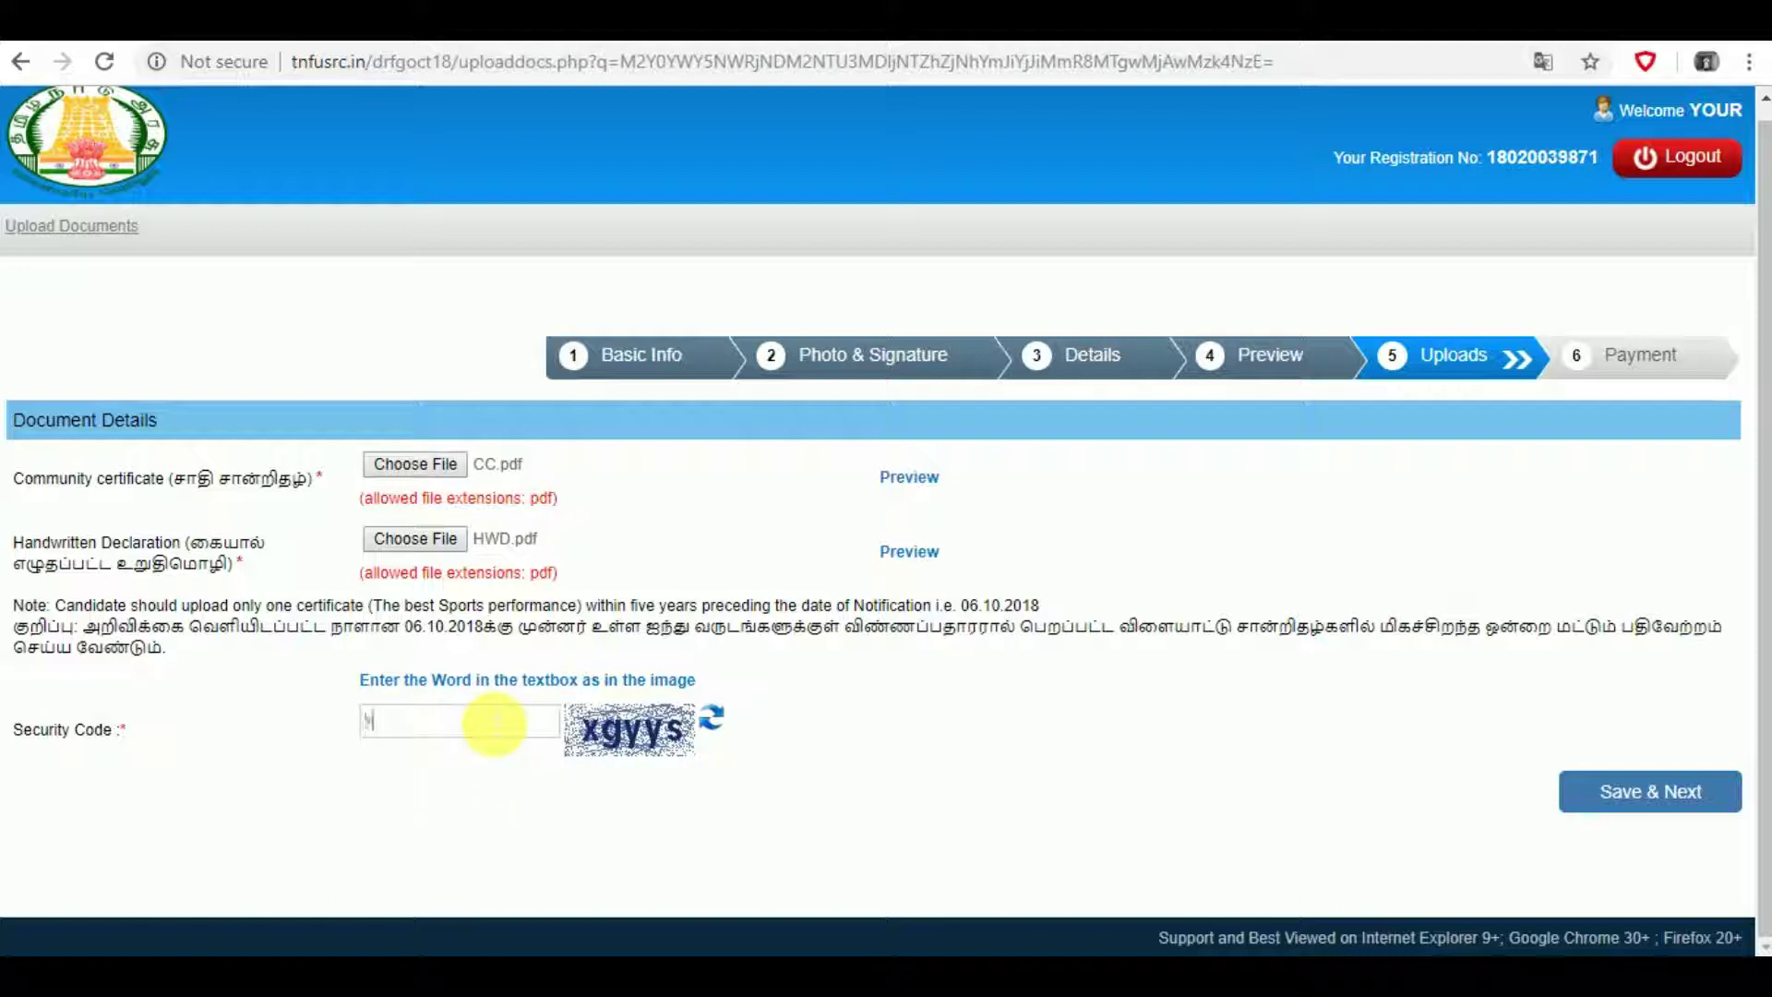
type("gyys")
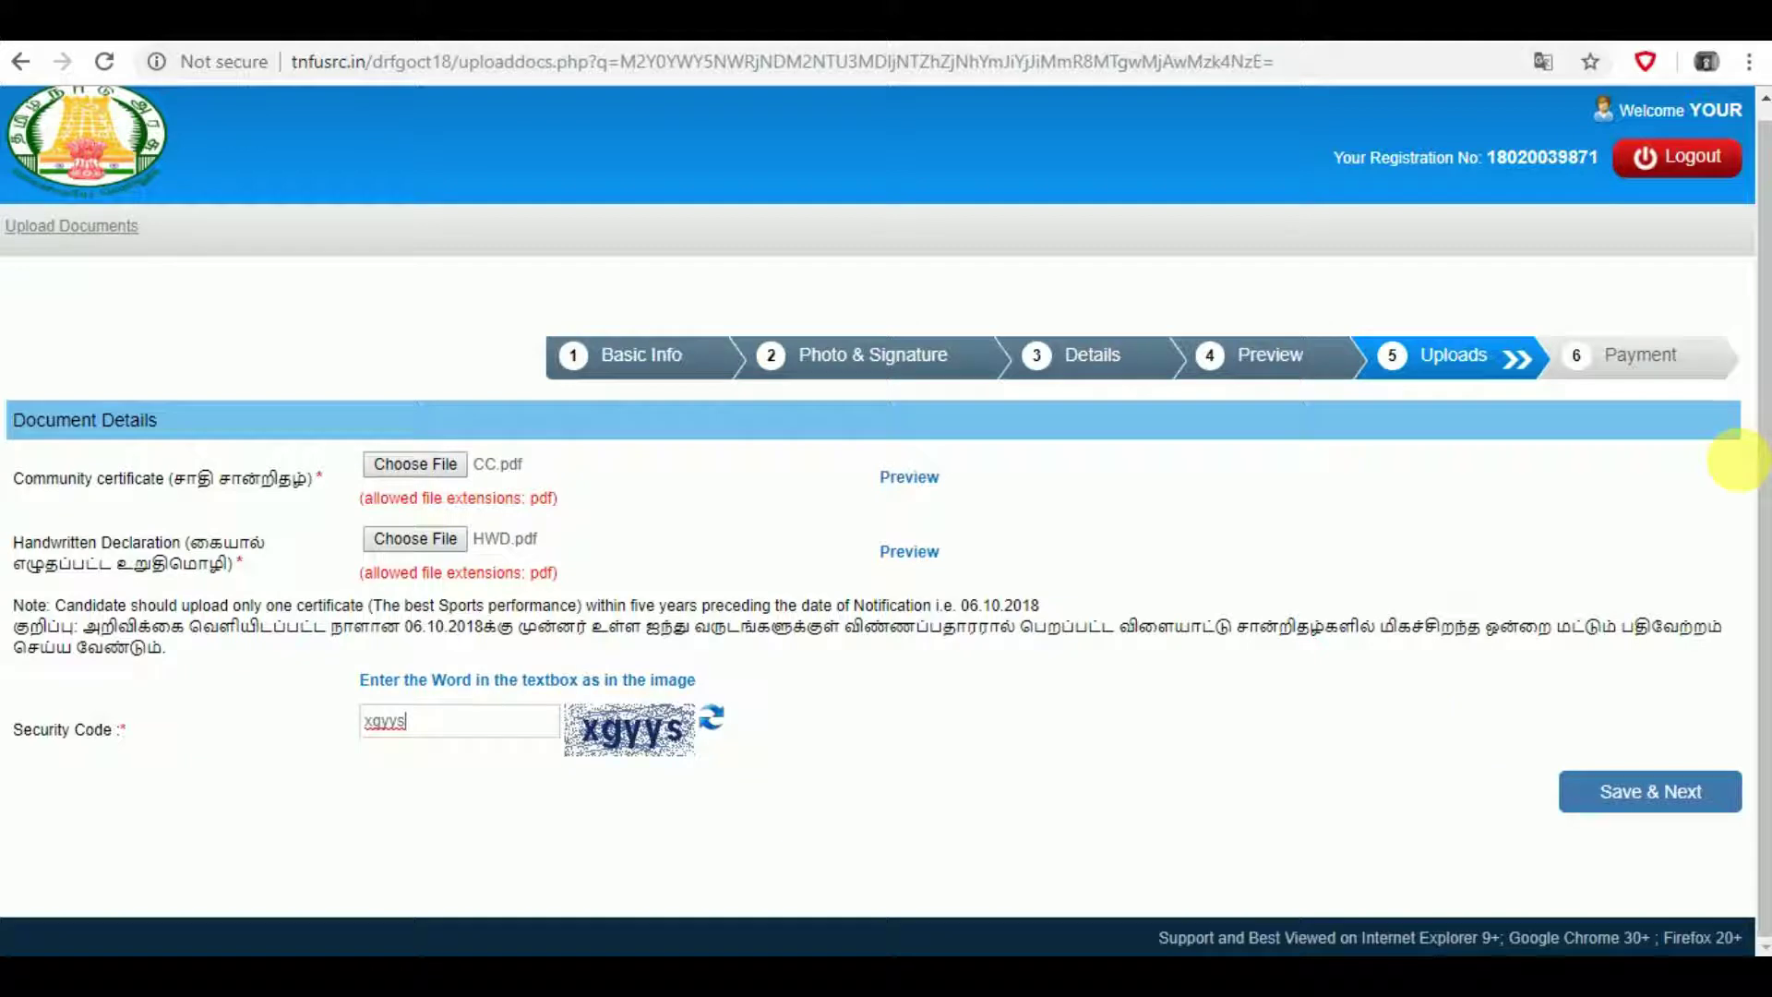
left_click(1625, 794)
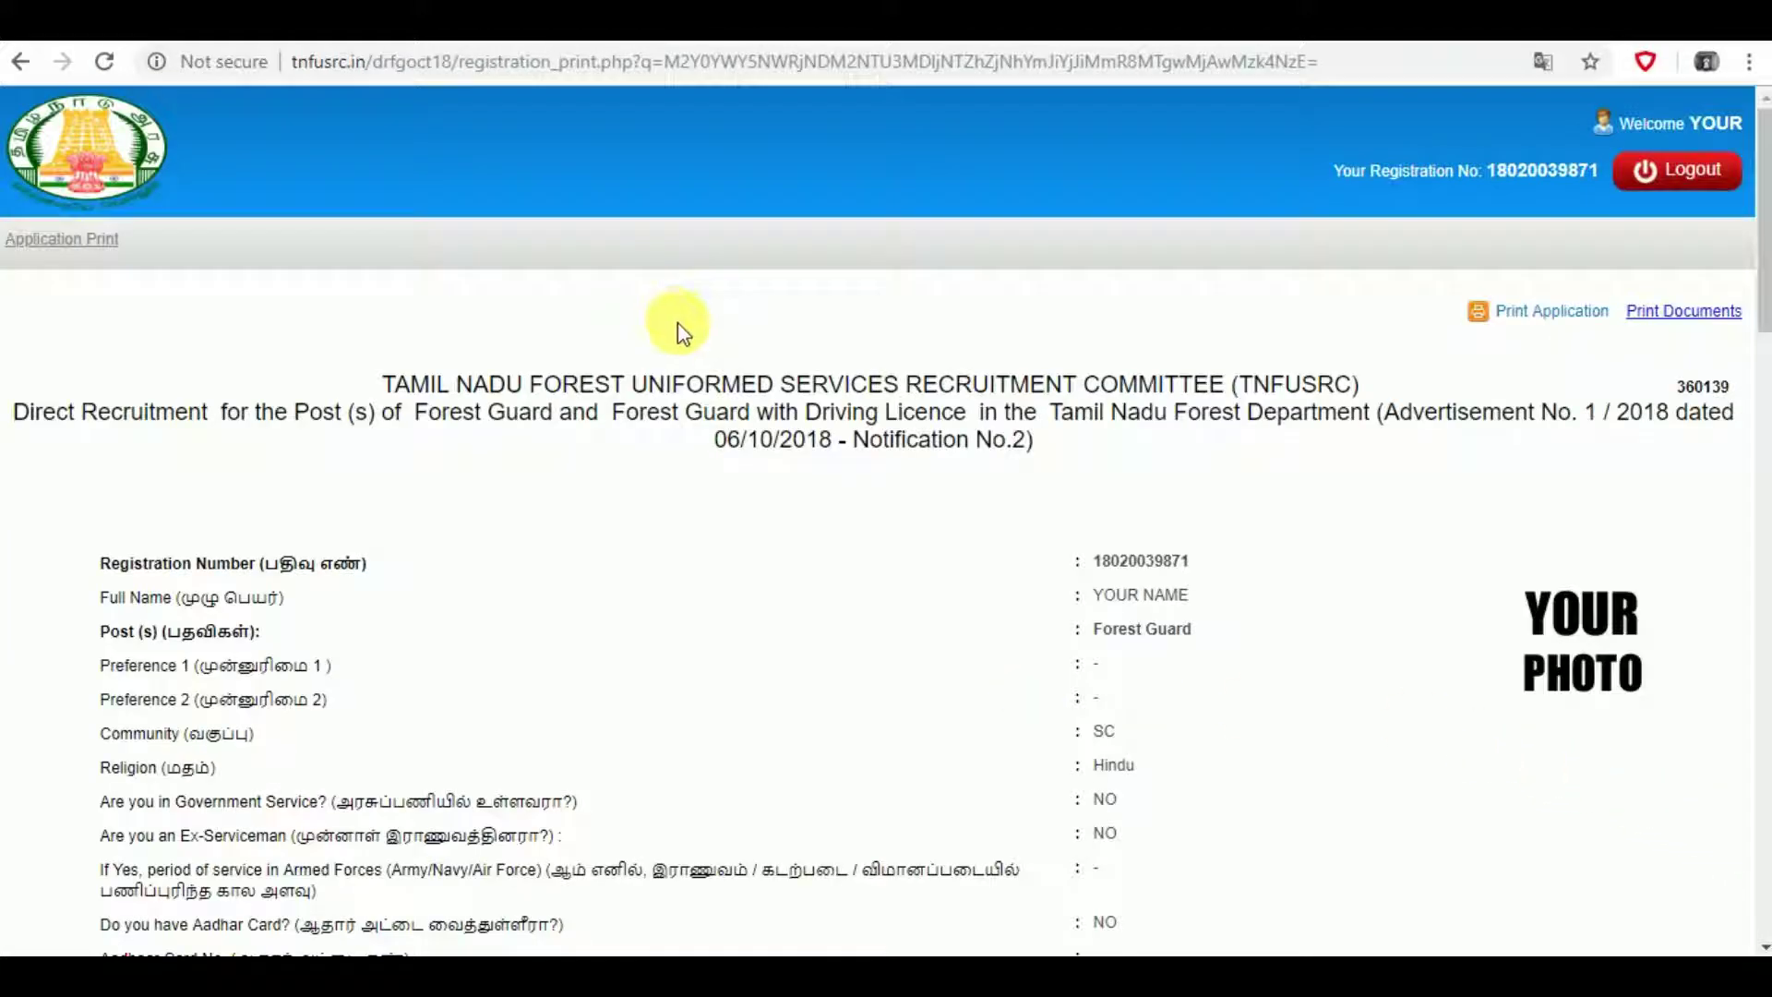
- Open the Print Application page, cancel its print dialog, and log out of the portal
scroll(681, 325, "down", 5)
scroll(681, 329, "down", 7)
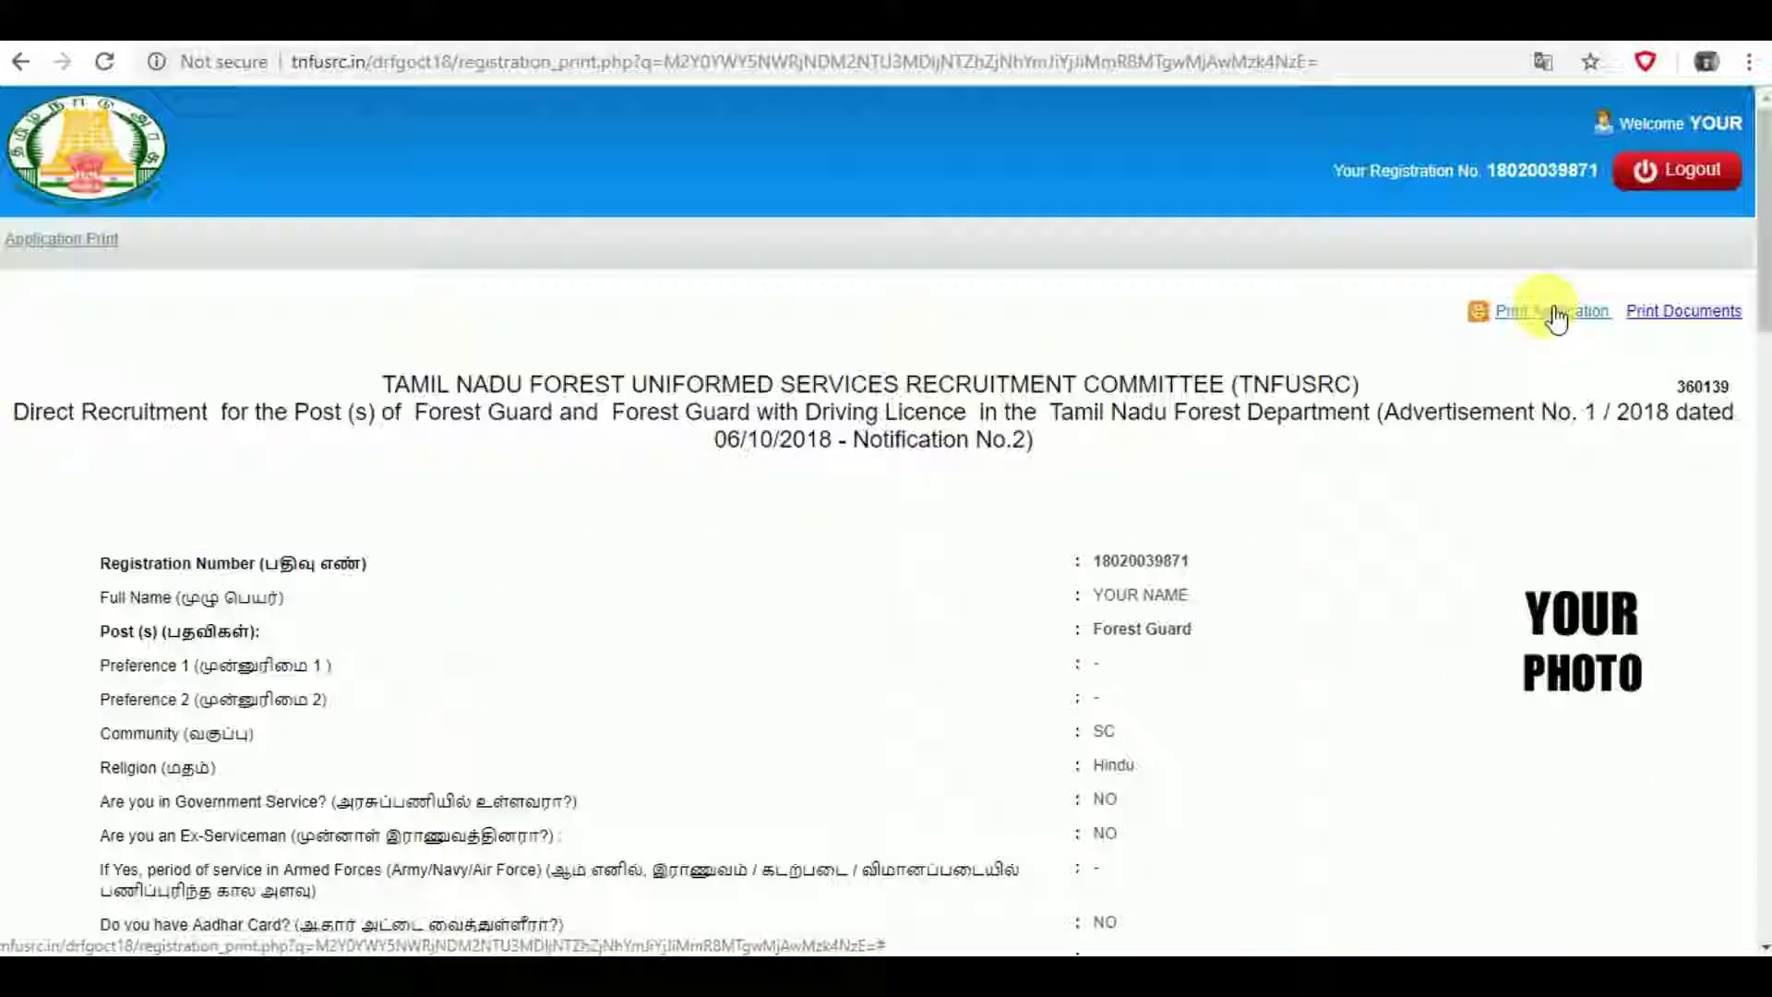
left_click(1556, 316)
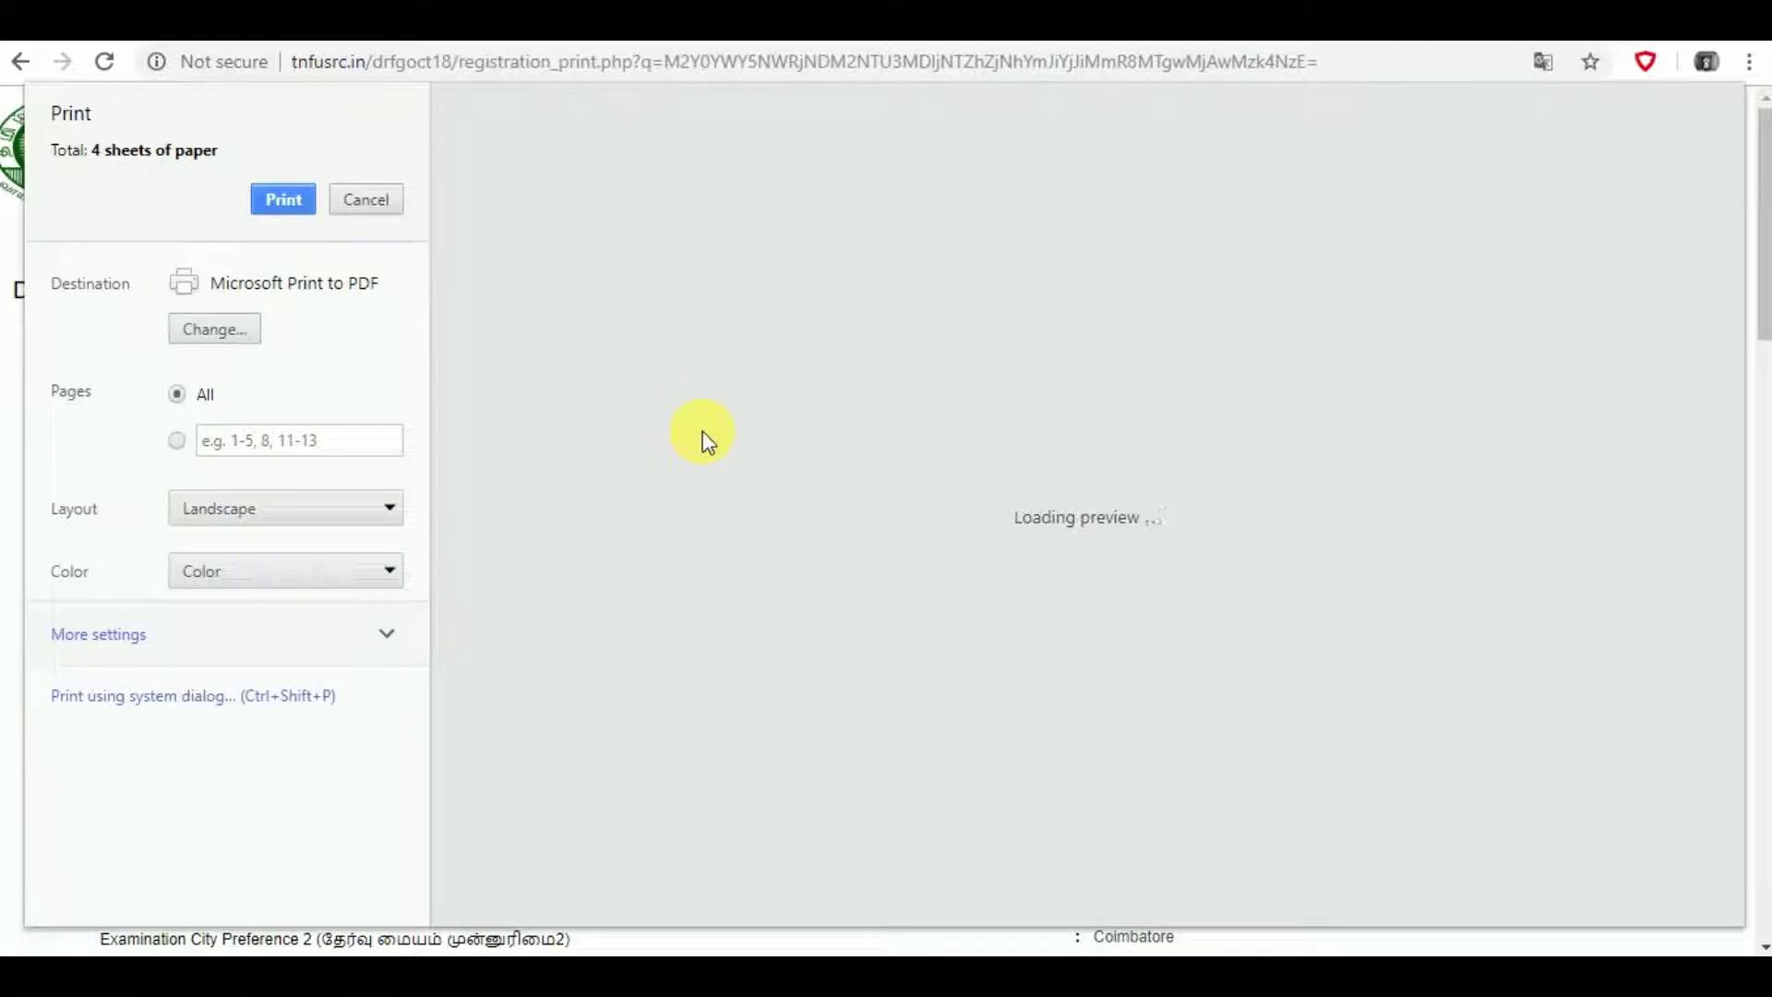
key("Escape")
left_click(1692, 173)
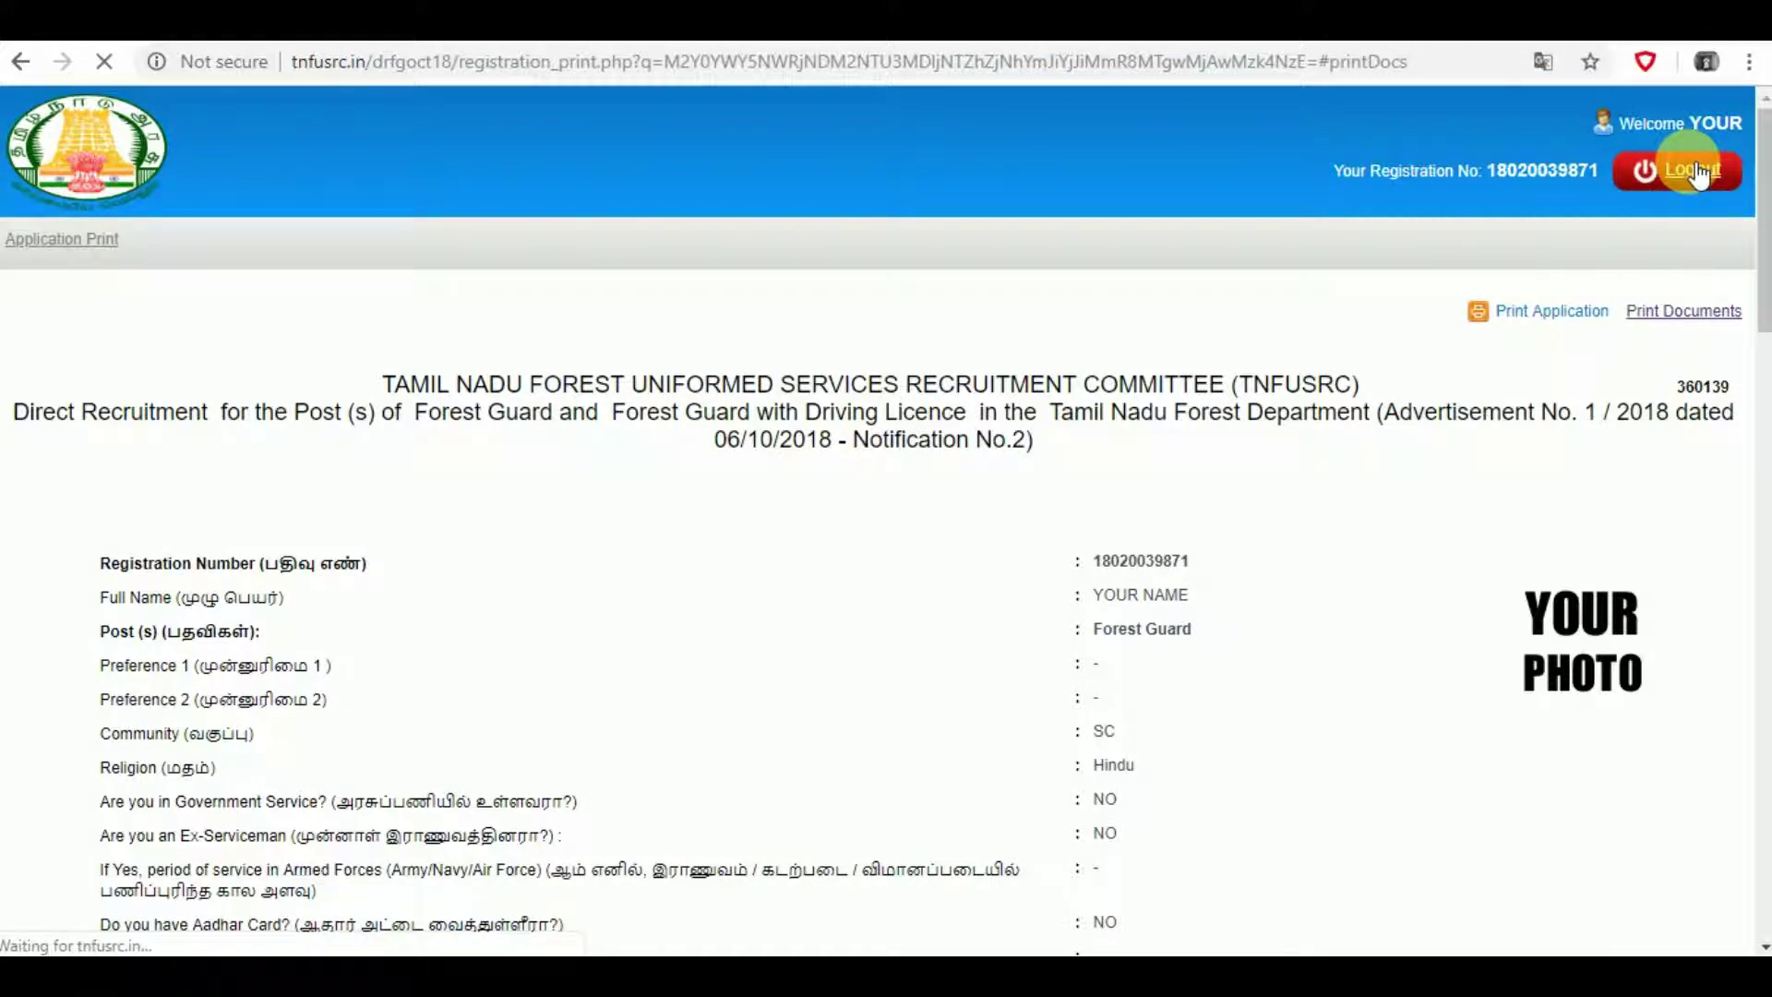